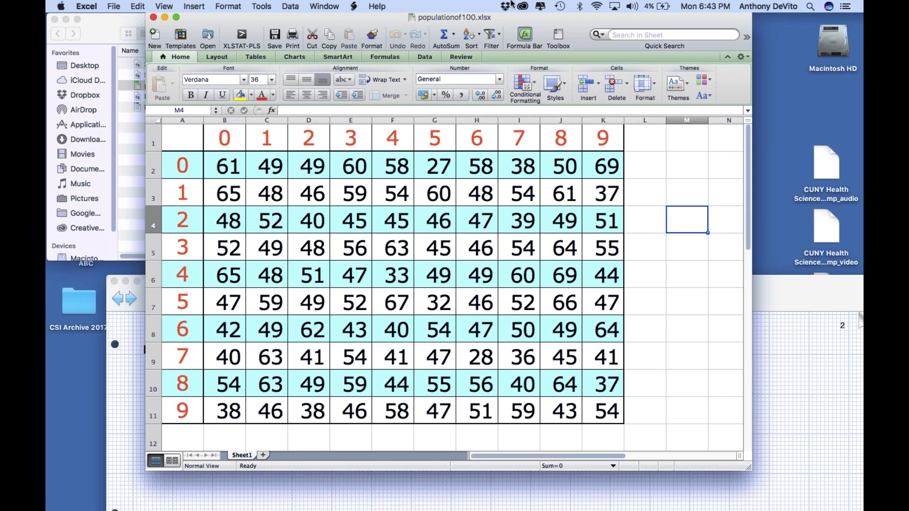
Step: Reposition and widen the workbook window, then widen columns L to P beside the data table
{"action": "left_click_drag", "start_coordinate": [433, 19], "coordinate": [332, 4]}
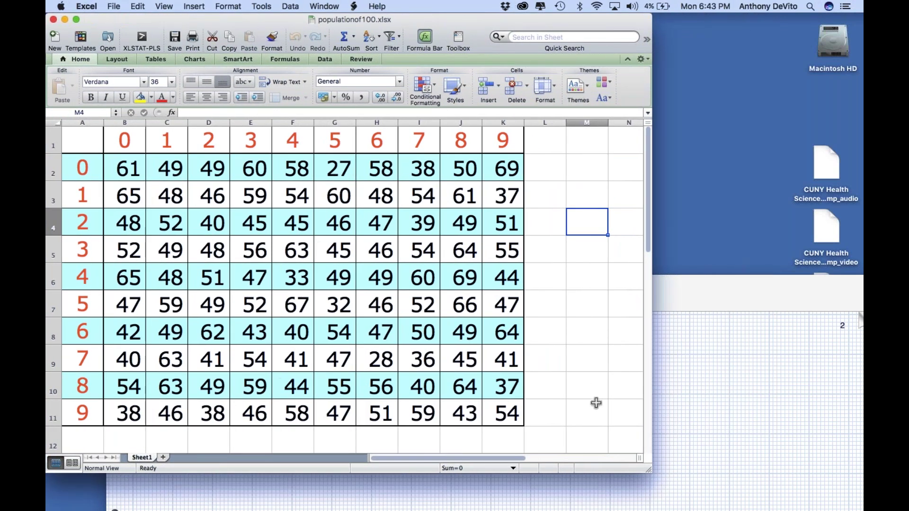
{"action": "left_click_drag", "start_coordinate": [650, 467], "coordinate": [823, 476]}
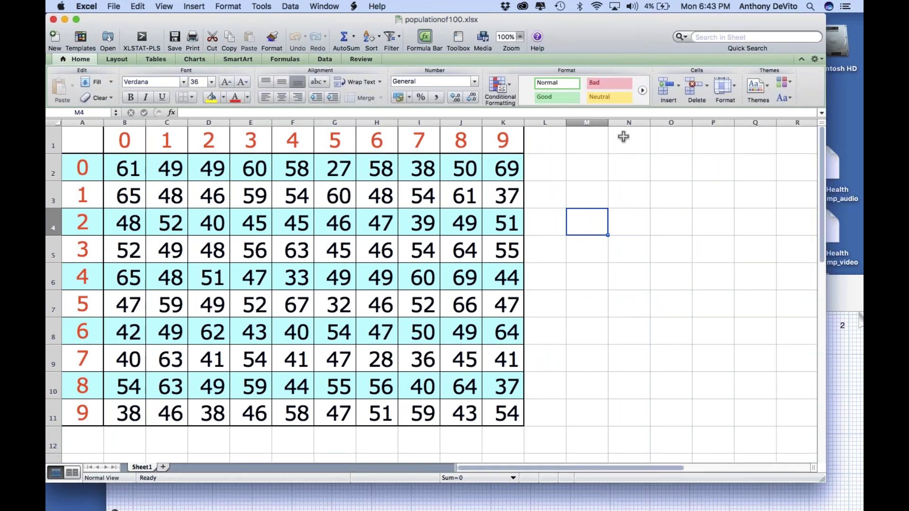
{"action": "left_click", "coordinate": [556, 123]}
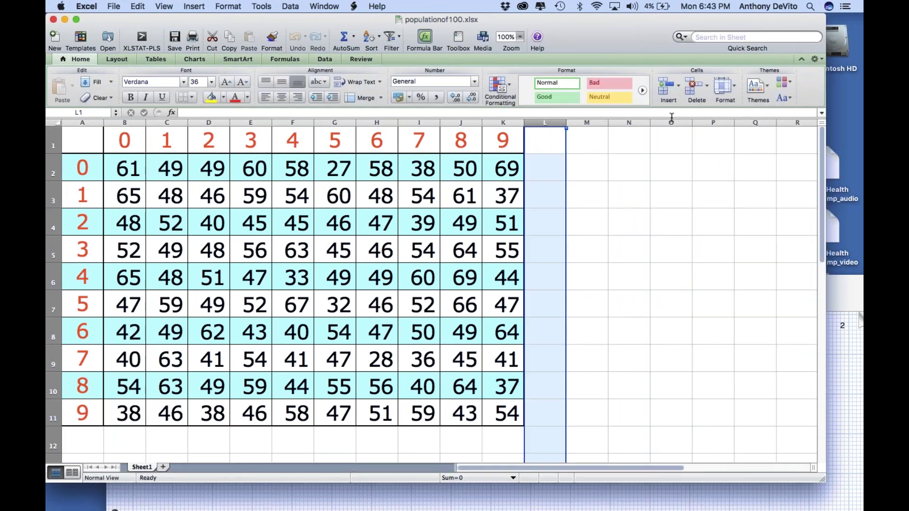
{"action": "left_click", "coordinate": [717, 122], "text": "shift"}
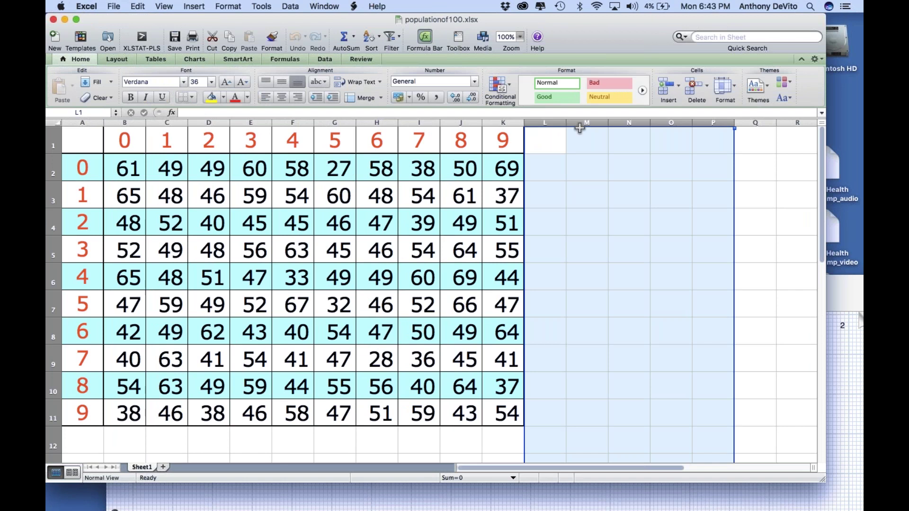
{"action": "left_click_drag", "start_coordinate": [569, 122], "coordinate": [600, 122]}
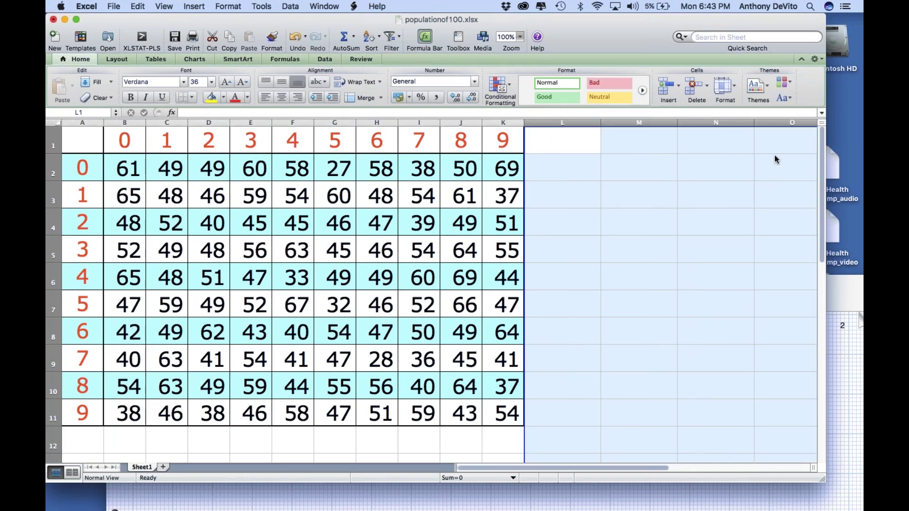
Step: Turn down the computer's sound volume and return to the population workbook
{"action": "left_click", "coordinate": [632, 6]}
{"action": "left_click", "coordinate": [645, 36]}
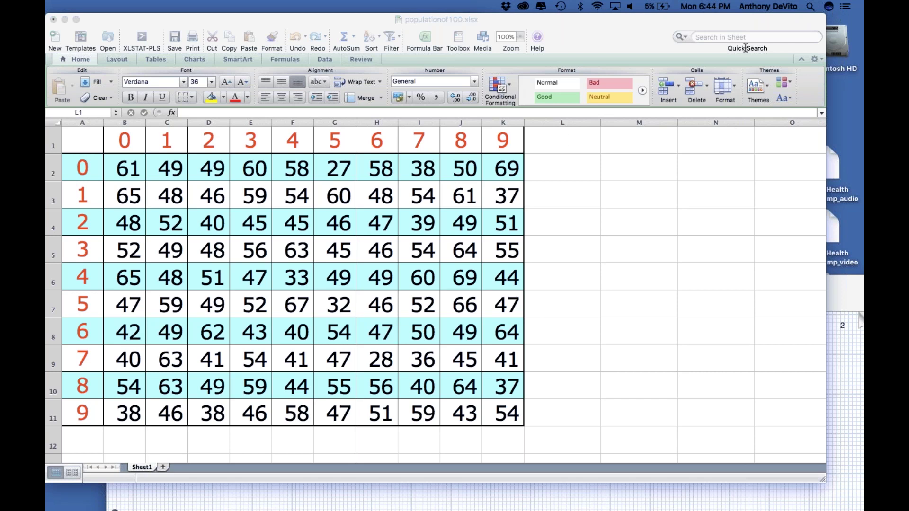
{"action": "left_click", "coordinate": [576, 165]}
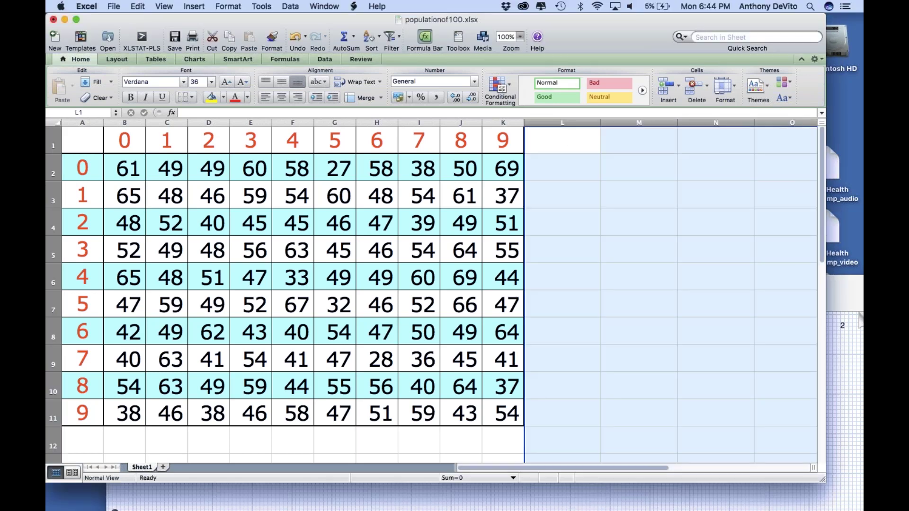
Step: Label cell L2 "u" and calculate the average of the population values B2:K11 in cell M2
{"action": "left_click", "coordinate": [562, 167]}
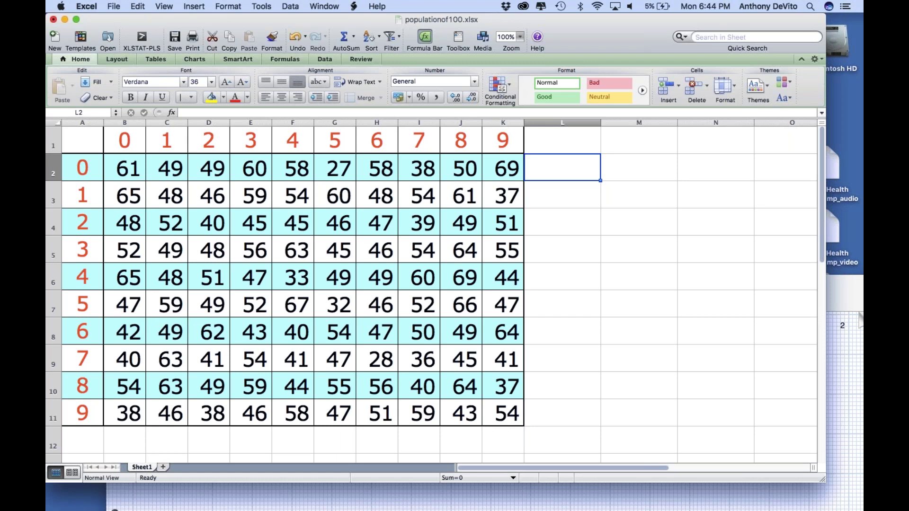
{"action": "type", "text": "u"}
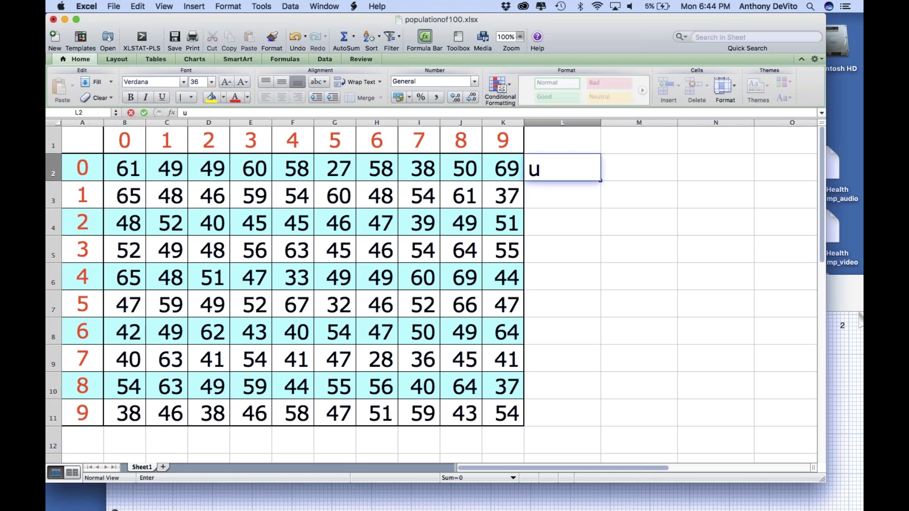
{"action": "left_click", "coordinate": [618, 172]}
{"action": "type", "text": "="}
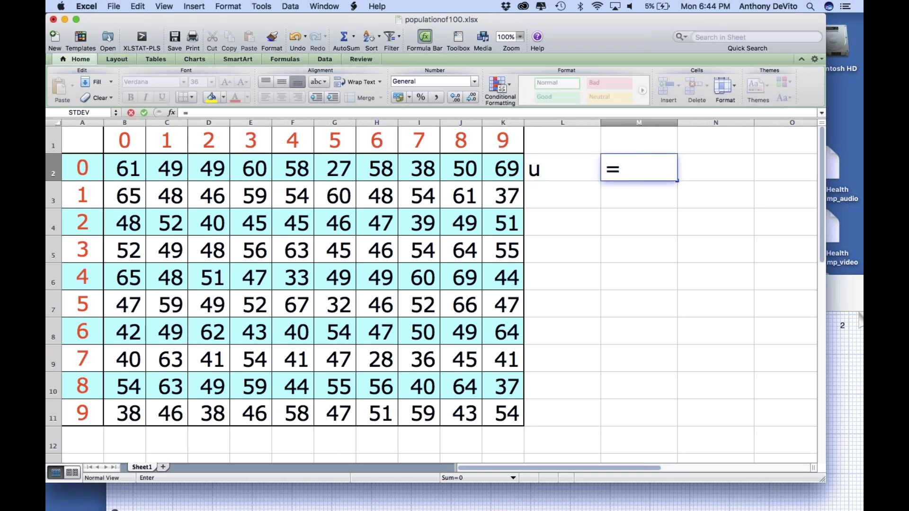
{"action": "type", "text": "average"}
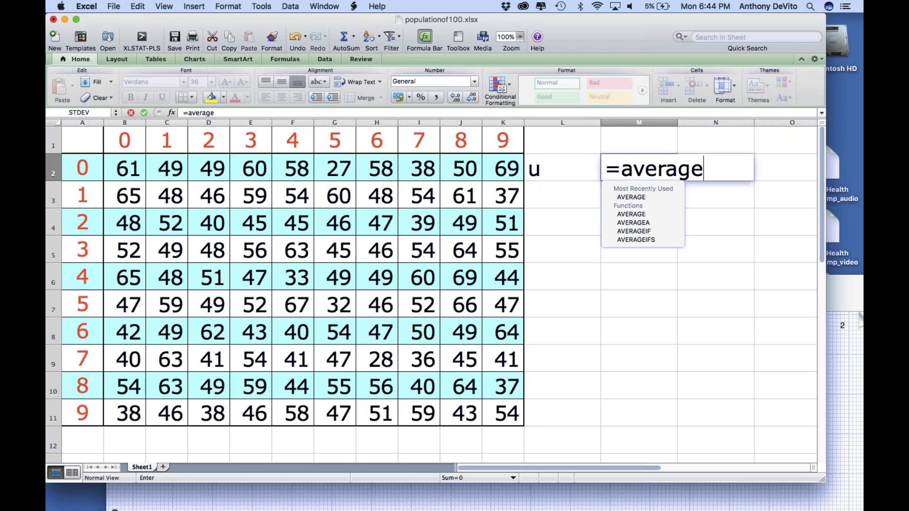
{"action": "type", "text": "("}
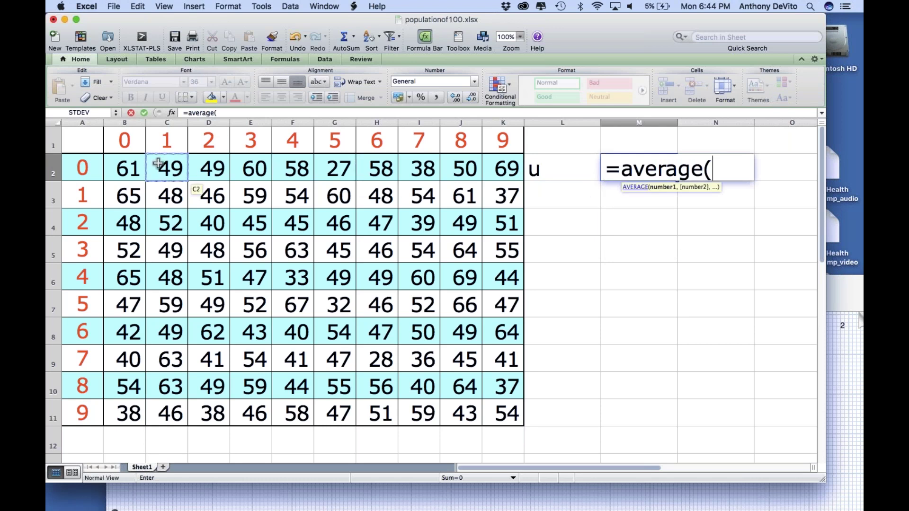
{"action": "left_click", "coordinate": [126, 166]}
{"action": "left_click_drag", "start_coordinate": [125, 166], "coordinate": [495, 408]}
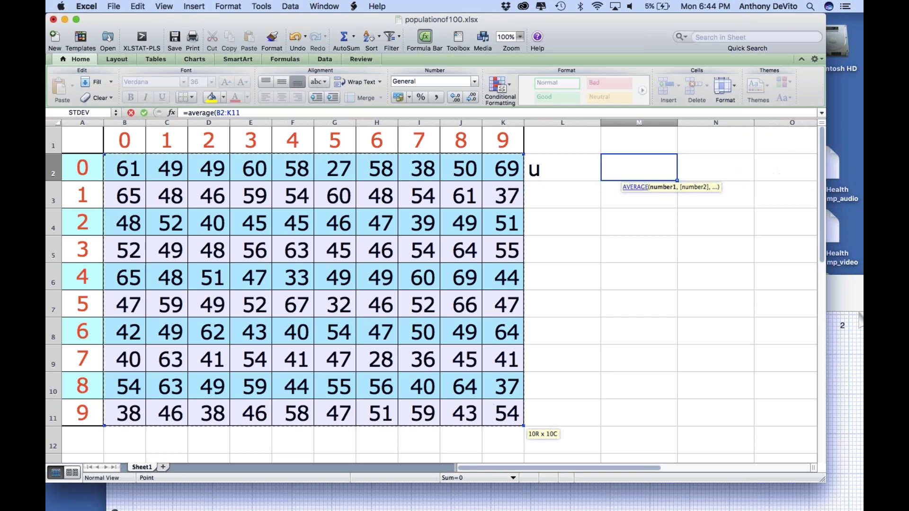
{"action": "key", "text": "Return"}
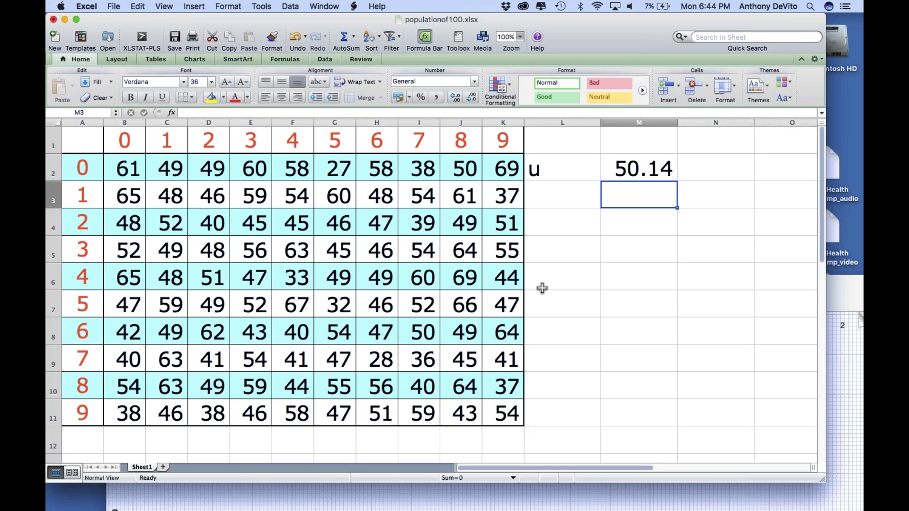
Step: Label cell L3 "sigma" and calculate the standard deviation of B2:K11 in cell M3 with STDEV
{"action": "left_click", "coordinate": [556, 191]}
{"action": "type", "text": "sigma"}
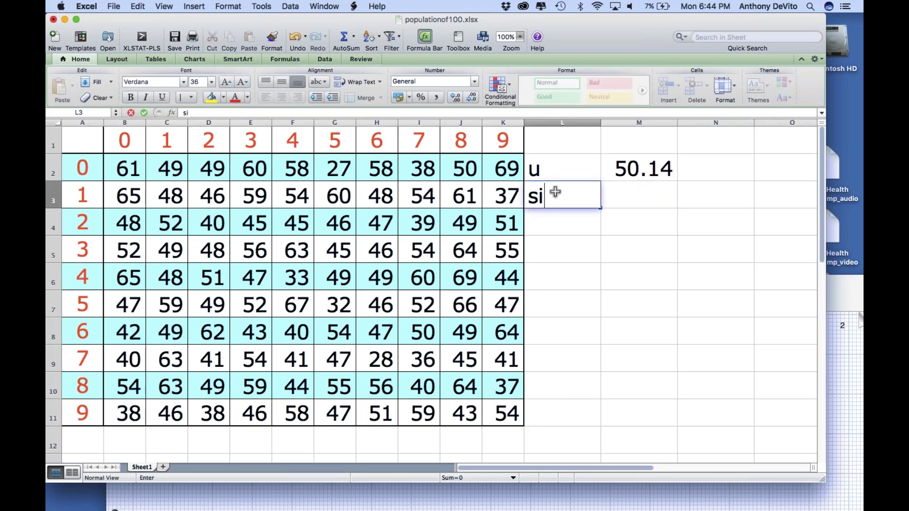
{"action": "left_click", "coordinate": [647, 199]}
{"action": "type", "text": "=std"}
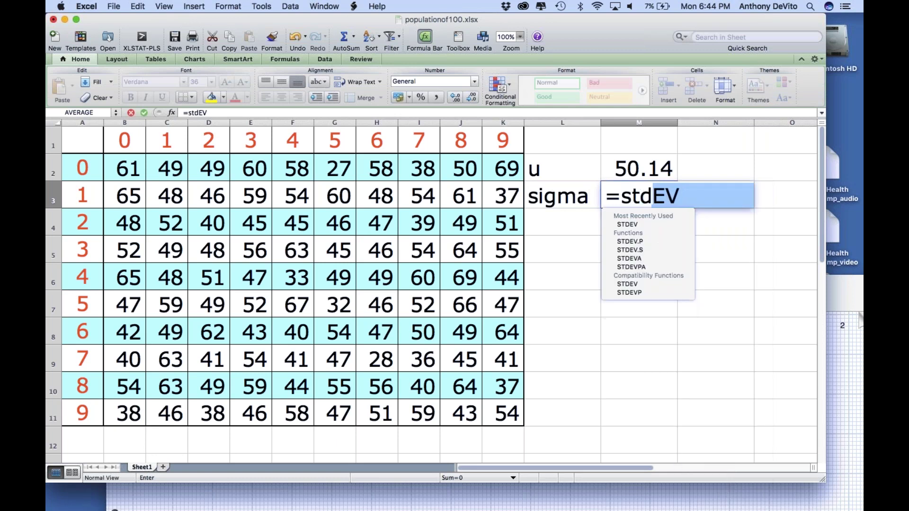
{"action": "type", "text": "ev("}
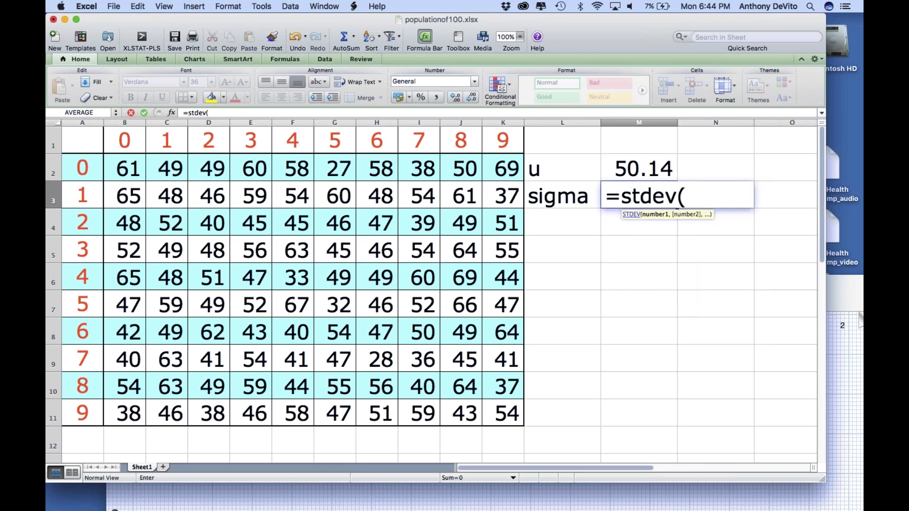
{"action": "left_click", "coordinate": [116, 170]}
{"action": "left_click_drag", "start_coordinate": [116, 169], "coordinate": [513, 423]}
{"action": "key", "text": "Return"}
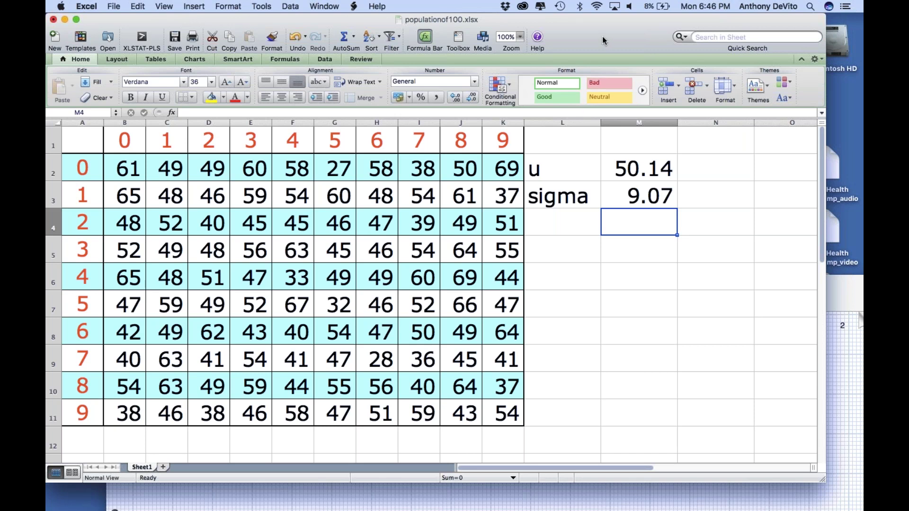
{"action": "left_click_drag", "start_coordinate": [599, 34], "coordinate": [597, 229]}
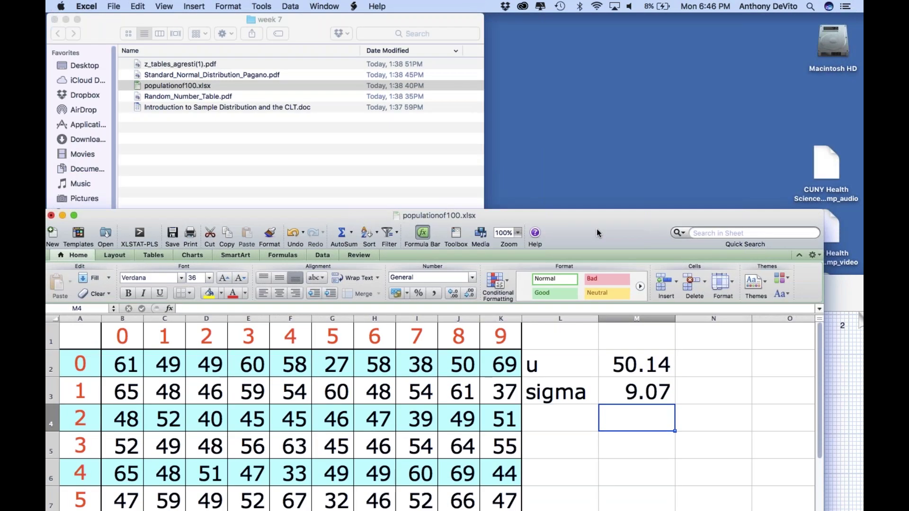
{"action": "mouse_move", "coordinate": [180, 501]}
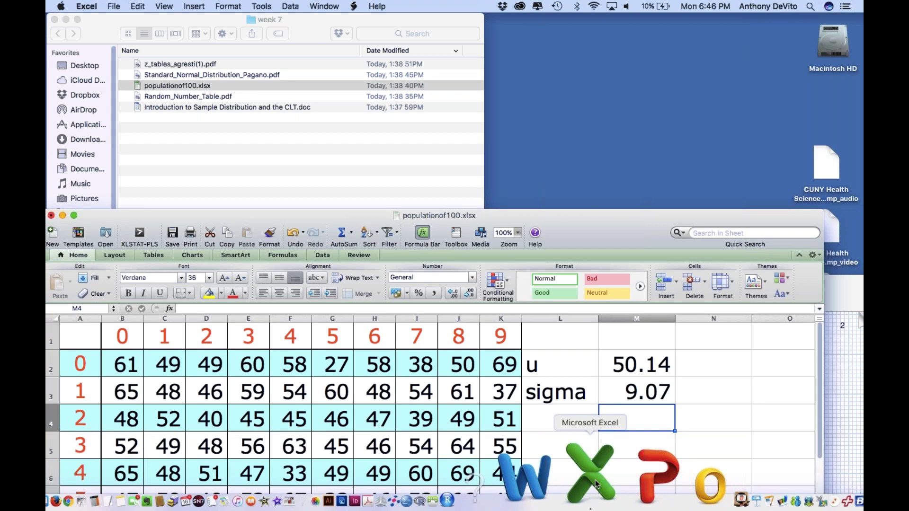
{"action": "left_click_drag", "start_coordinate": [587, 231], "coordinate": [602, 42]}
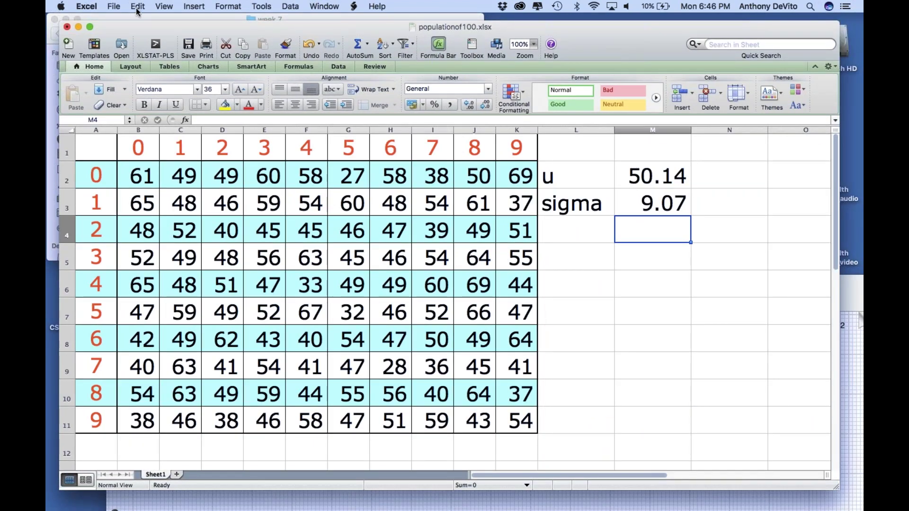
Step: Create a new blank workbook and set its zoom to 200%
{"action": "left_click", "coordinate": [114, 6]}
{"action": "left_click", "coordinate": [116, 21]}
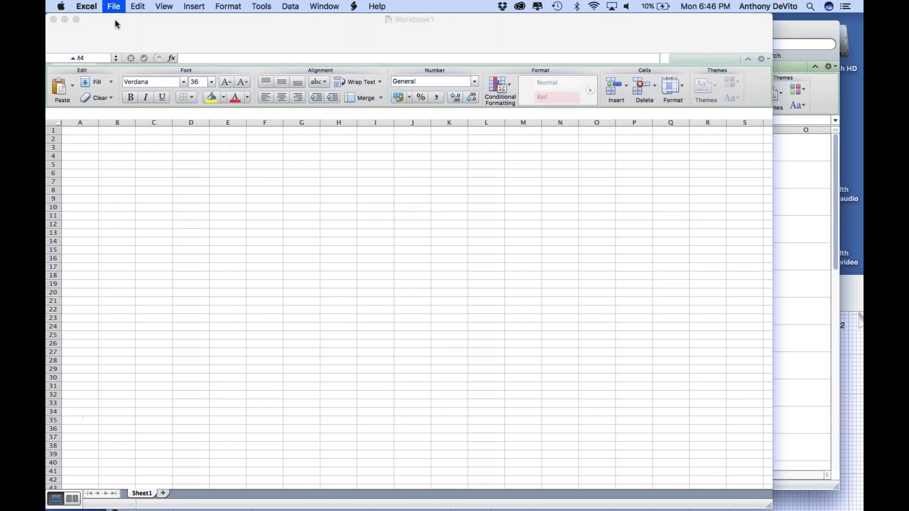
{"action": "left_click", "coordinate": [519, 37]}
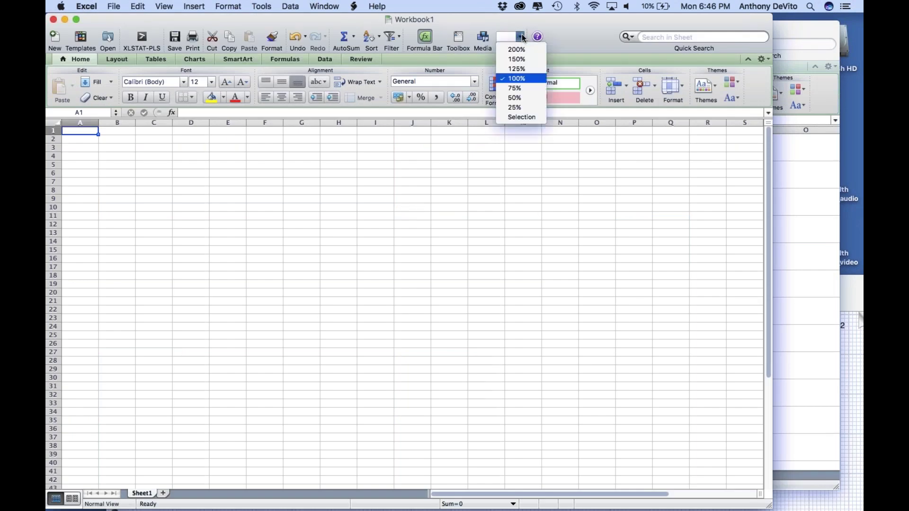
{"action": "left_click", "coordinate": [521, 53]}
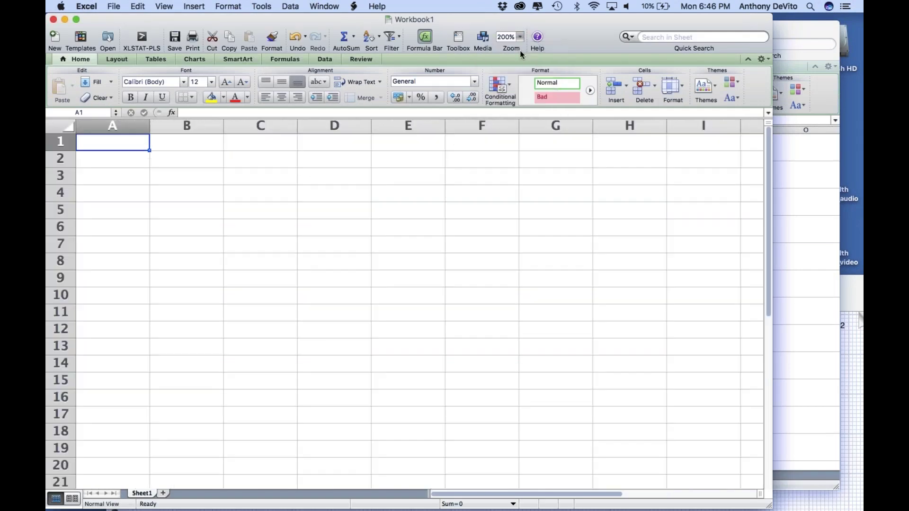
Step: Try to enter the random-number formula =rand(0) in cell B2
{"action": "left_click", "coordinate": [172, 163]}
{"action": "type", "text": "=r"}
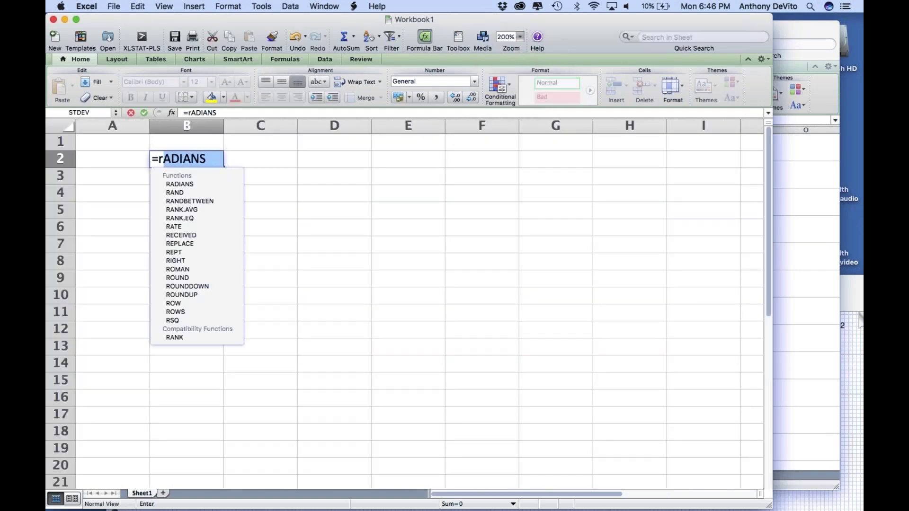
{"action": "type", "text": "and(0)"}
{"action": "key", "text": "Return"}
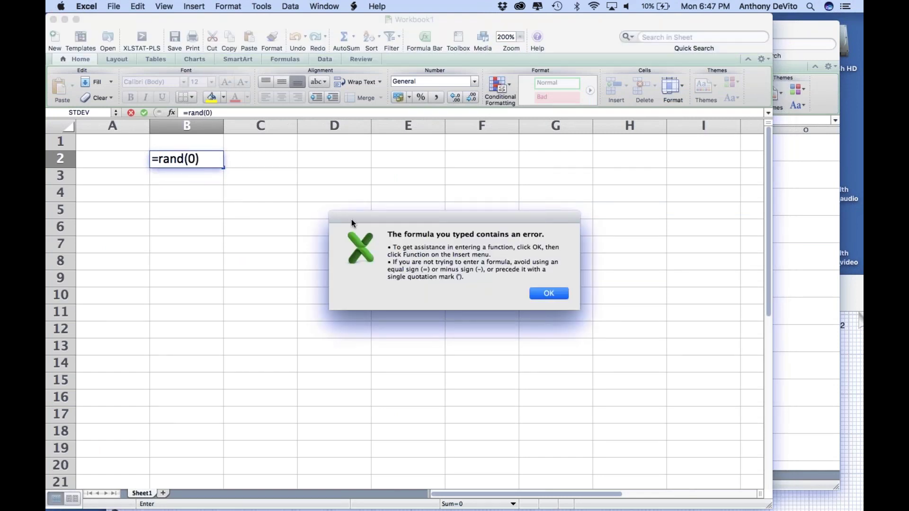
Step: Dismiss the formula error and correct the formula in cell B2 to =rand()
{"action": "left_click", "coordinate": [557, 294]}
{"action": "left_click", "coordinate": [216, 159]}
{"action": "key", "text": "BackSpace"}
{"action": "key", "text": "BackSpace"}
{"action": "type", "text": ")"}
{"action": "key", "text": "Return"}
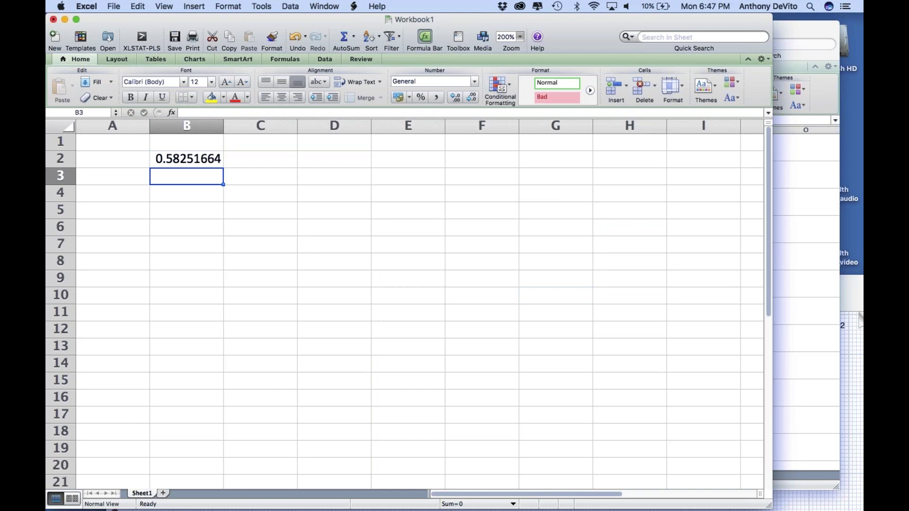
{"action": "key", "text": "Return"}
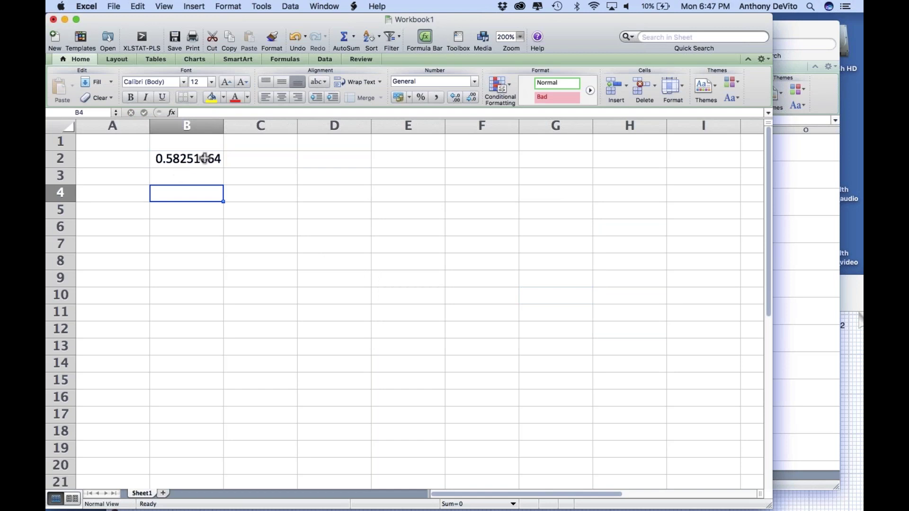
Step: Enter 6 in cell E3 and "i" in cell E4 to make the random number recalculate
{"action": "left_click", "coordinate": [201, 176]}
{"action": "left_click", "coordinate": [400, 175]}
{"action": "type", "text": "6"}
{"action": "key", "text": "Return"}
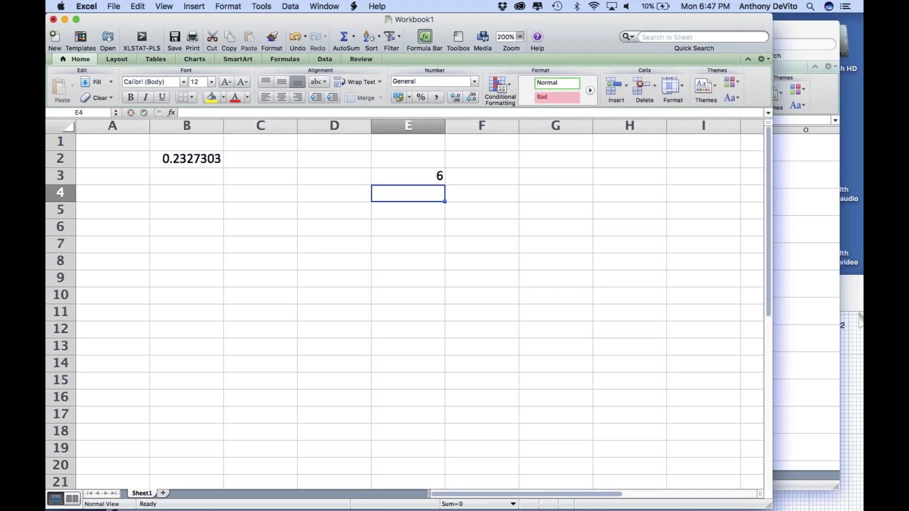
{"action": "type", "text": "i"}
{"action": "key", "text": "Return"}
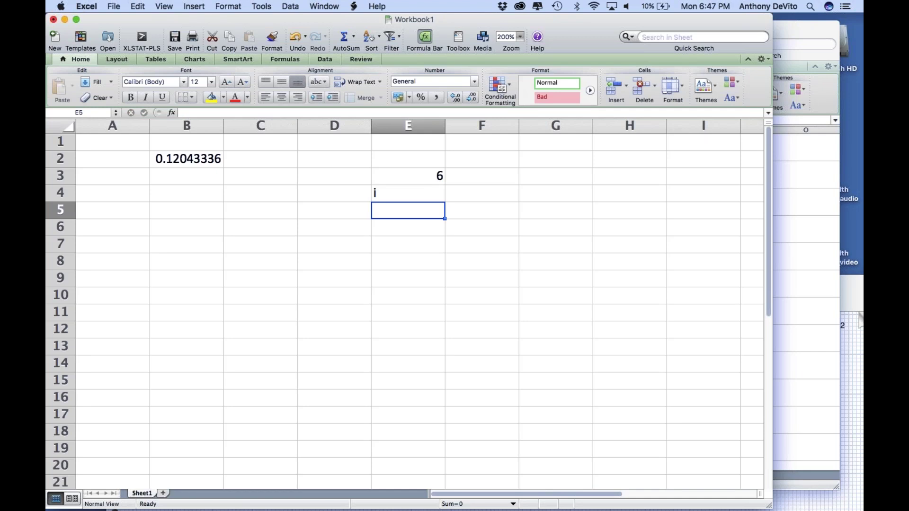
Step: Clear the test entries from cells E3 and E4
{"action": "left_click", "coordinate": [424, 181]}
{"action": "key", "text": "Delete"}
{"action": "left_click", "coordinate": [405, 197]}
{"action": "key", "text": "BackSpace"}
Step: Fill the random-number formula from B2 down to B11 and enter =B2*20 in cell C2
{"action": "left_click", "coordinate": [216, 158]}
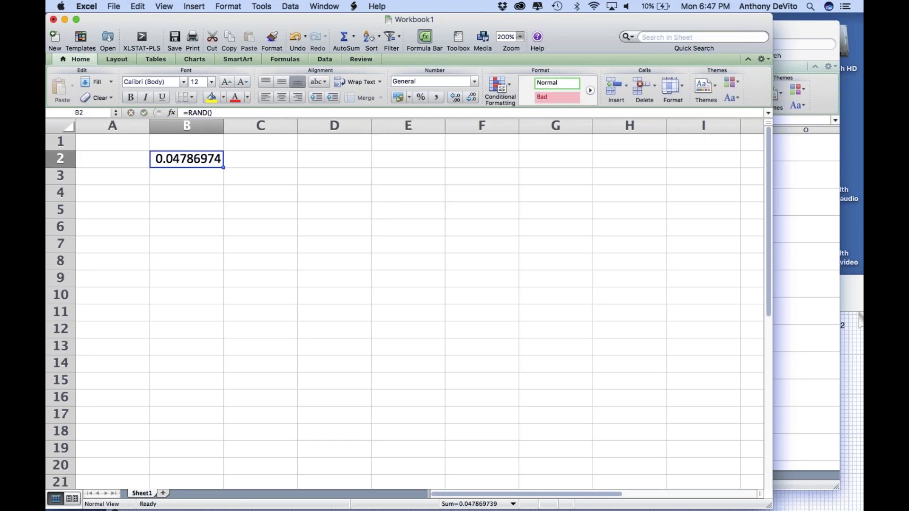
{"action": "left_click_drag", "start_coordinate": [220, 165], "coordinate": [203, 318]}
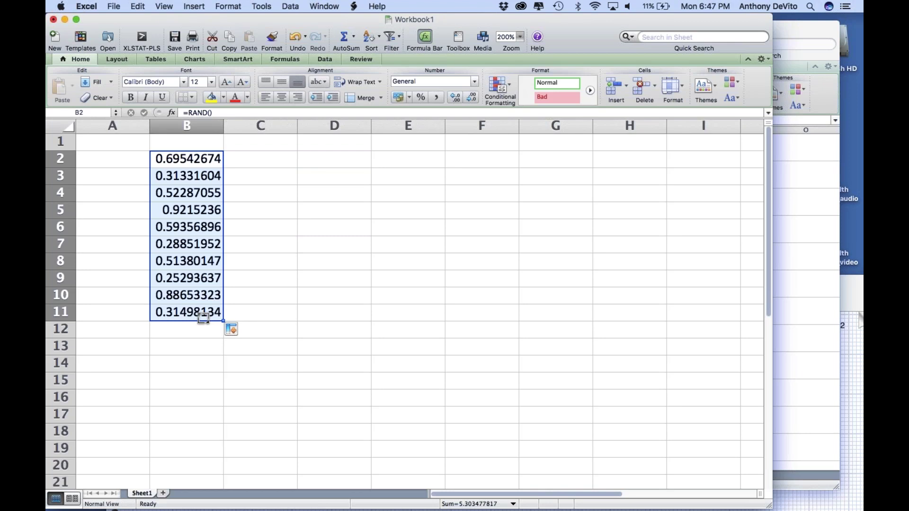
{"action": "left_click", "coordinate": [264, 158]}
{"action": "type", "text": "="}
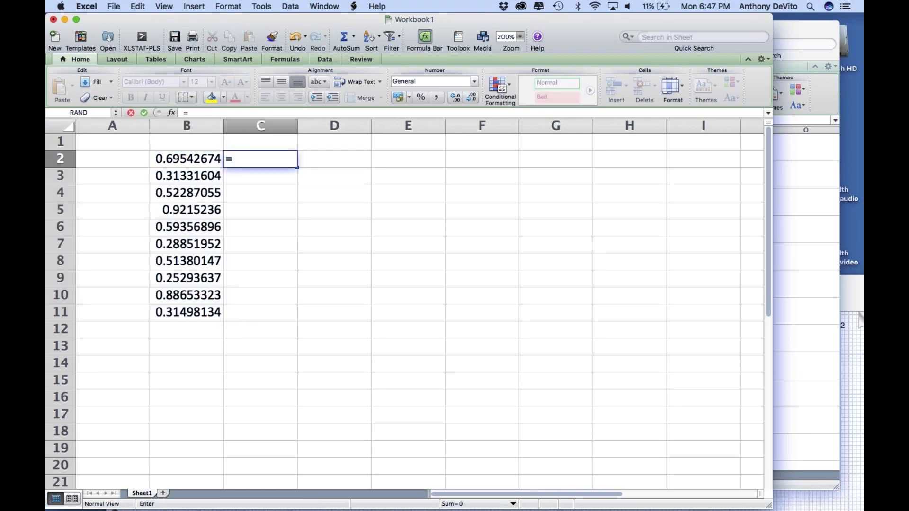
{"action": "left_click", "coordinate": [203, 166]}
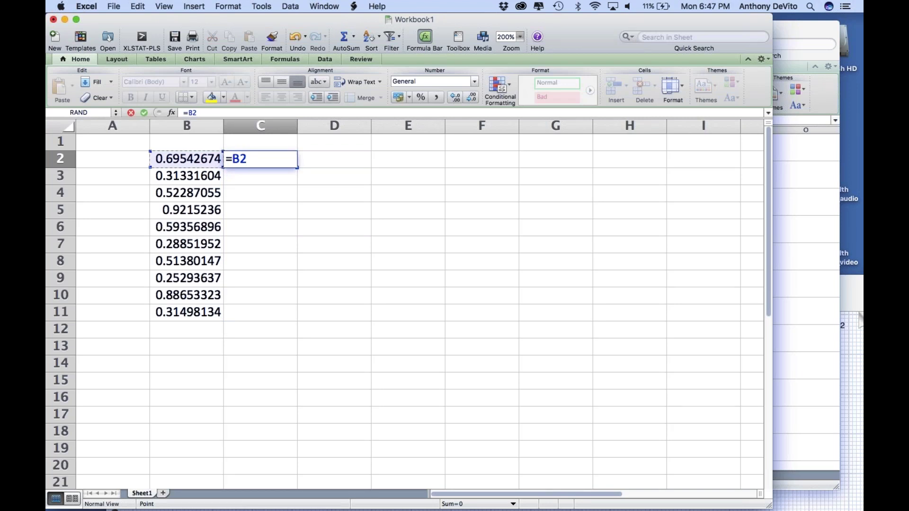
{"action": "type", "text": "*20"}
{"action": "key", "text": "Return"}
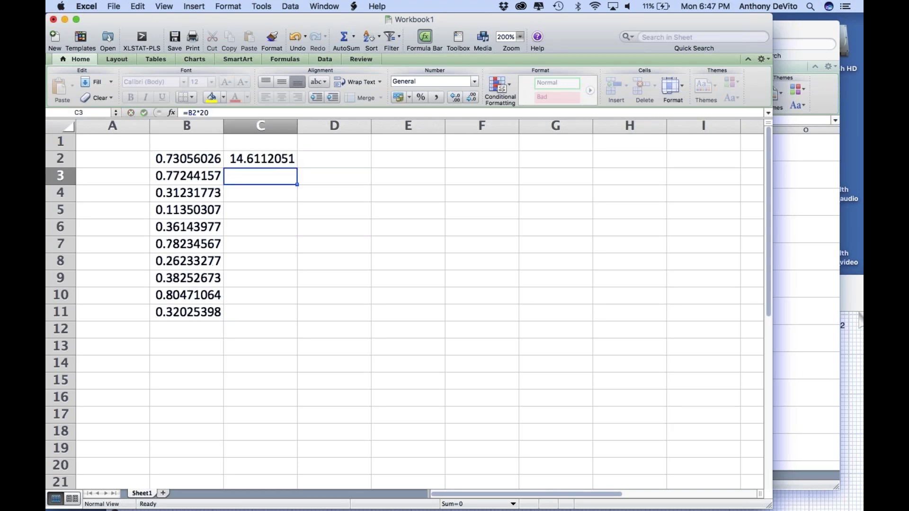
Step: Fill the formula in C2 down to C11 and enter =round(C2.2) in cell D2
{"action": "left_click", "coordinate": [291, 158]}
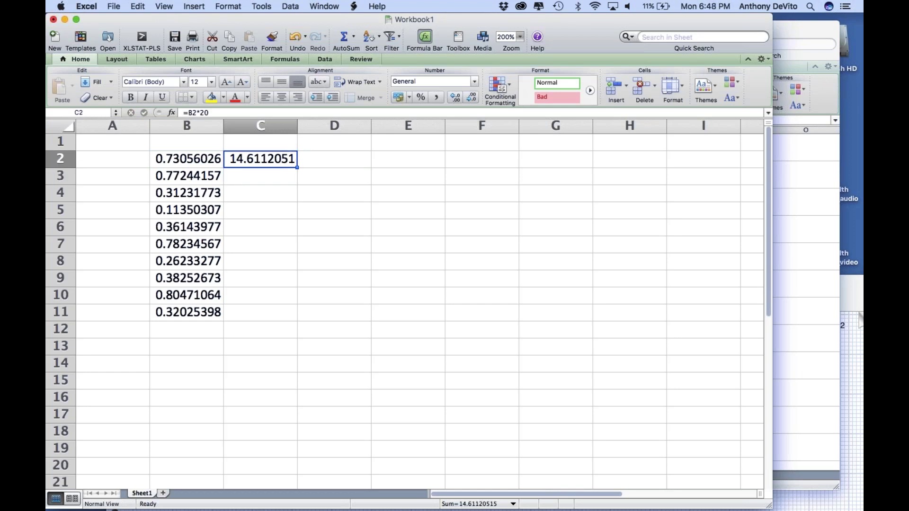
{"action": "left_click_drag", "start_coordinate": [297, 168], "coordinate": [282, 320]}
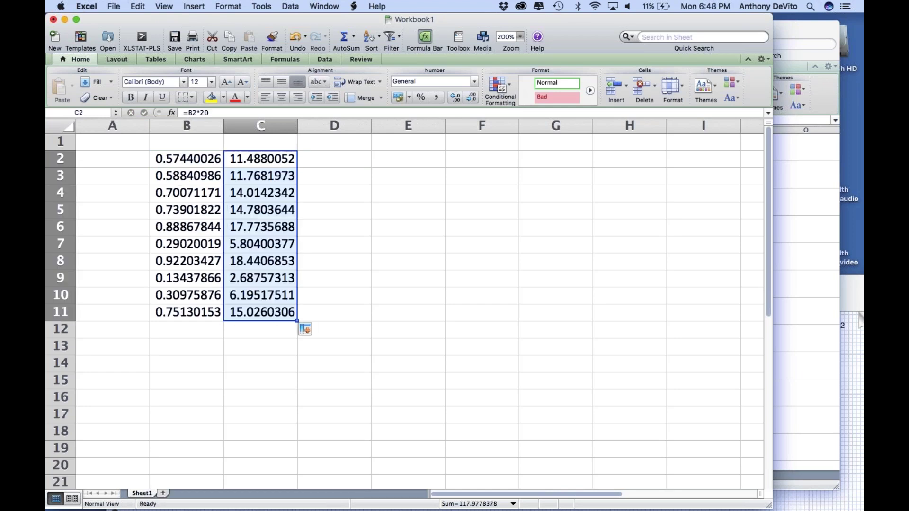
{"action": "left_click", "coordinate": [342, 159]}
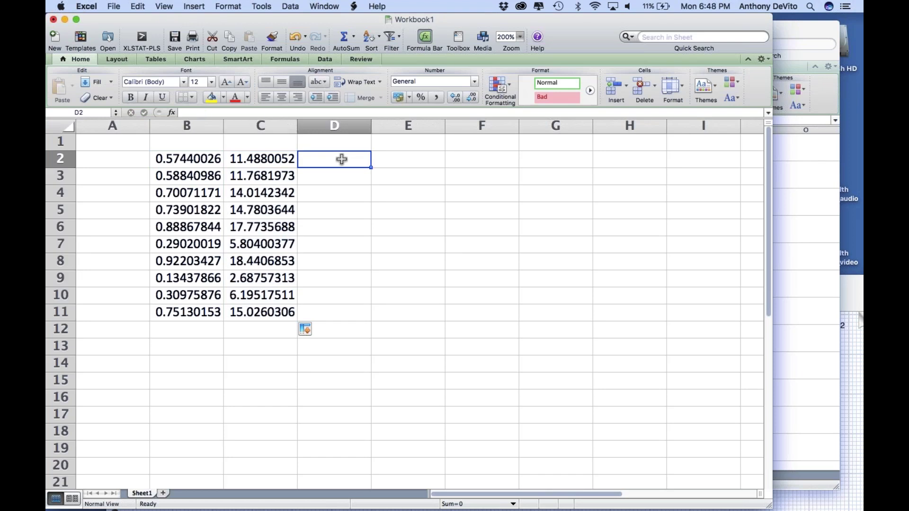
{"action": "type", "text": "=round("}
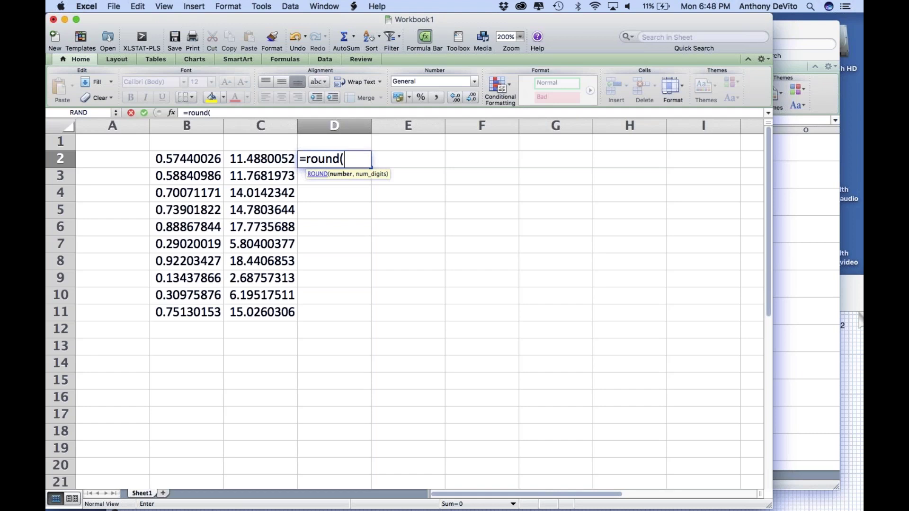
{"action": "key", "text": "Left"}
{"action": "type", "text": ")"}
{"action": "key", "text": "BackSpace"}
{"action": "type", "text": ".2)"}
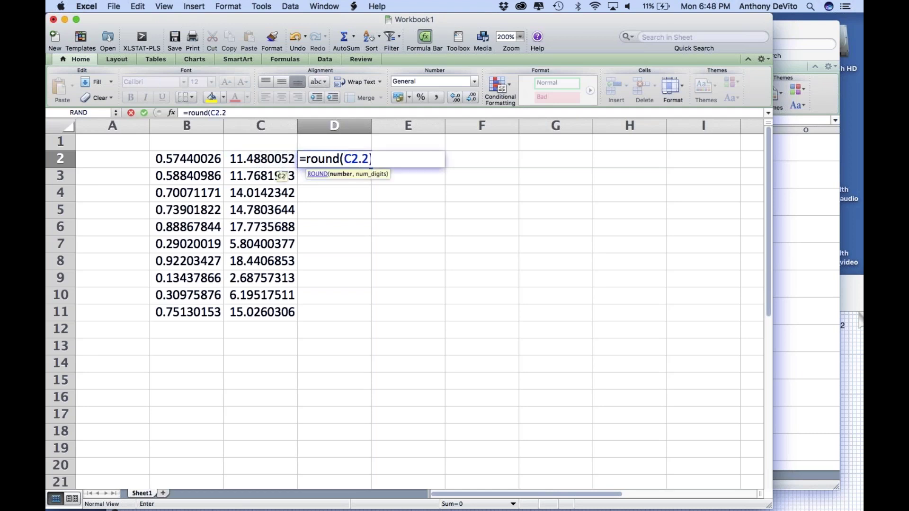
{"action": "key", "text": "Return"}
Step: Dismiss the formula error and correct the rounding formula in D2 to =ROUND(C2,2)
{"action": "left_click", "coordinate": [544, 294]}
{"action": "left_click", "coordinate": [361, 158]}
{"action": "key", "text": "BackSpace"}
{"action": "type", "text": ","}
{"action": "key", "text": "Return"}
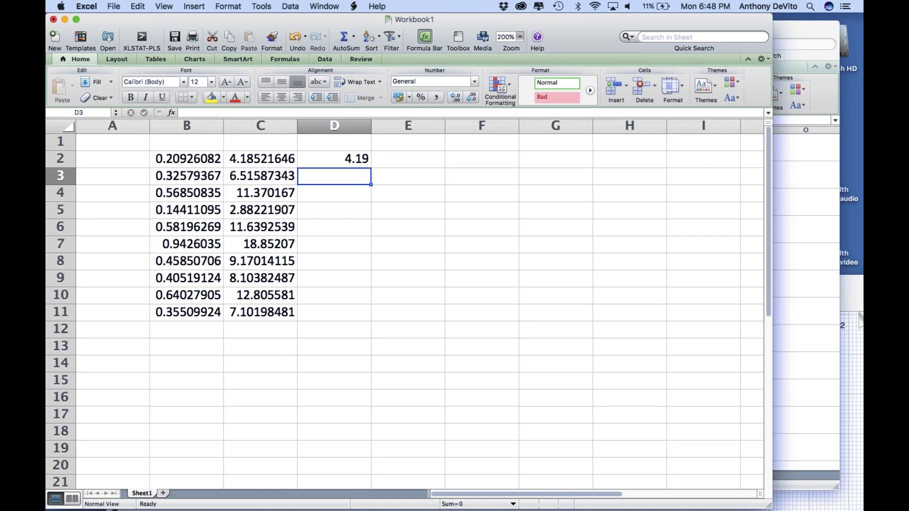
Step: Change the formula in D2 to =ROUND(C2,0) and fill it down to D11
{"action": "left_click", "coordinate": [334, 159]}
{"action": "double_click", "coordinate": [374, 159]}
{"action": "key", "text": "BackSpace"}
{"action": "type", "text": "0"}
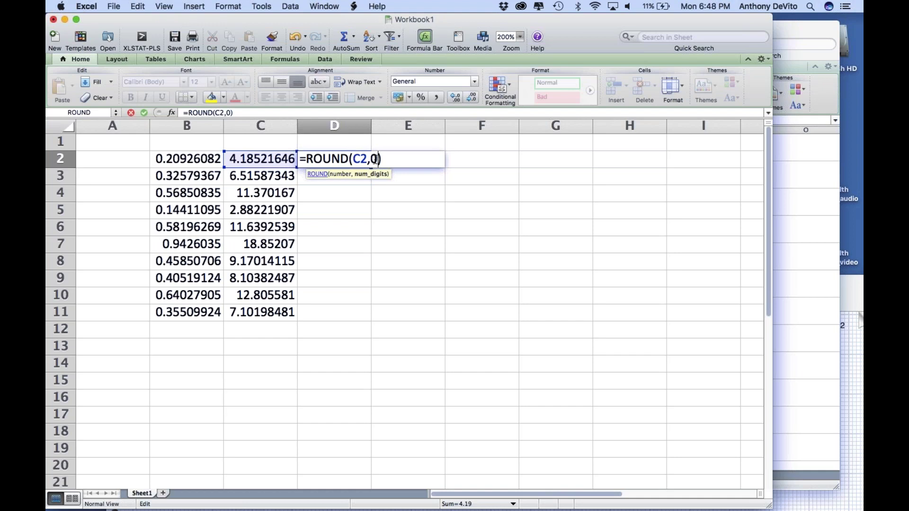
{"action": "key", "text": "Return"}
{"action": "left_click", "coordinate": [354, 163]}
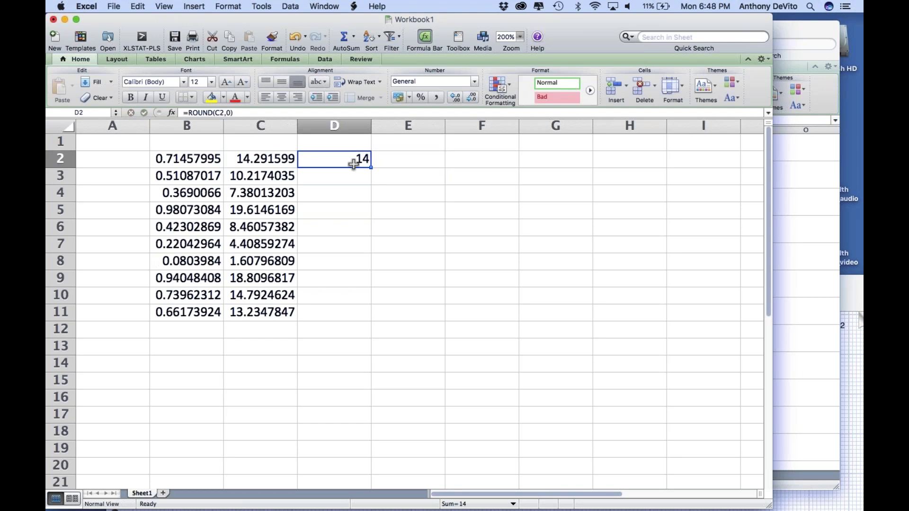
{"action": "left_click_drag", "start_coordinate": [353, 164], "coordinate": [357, 325]}
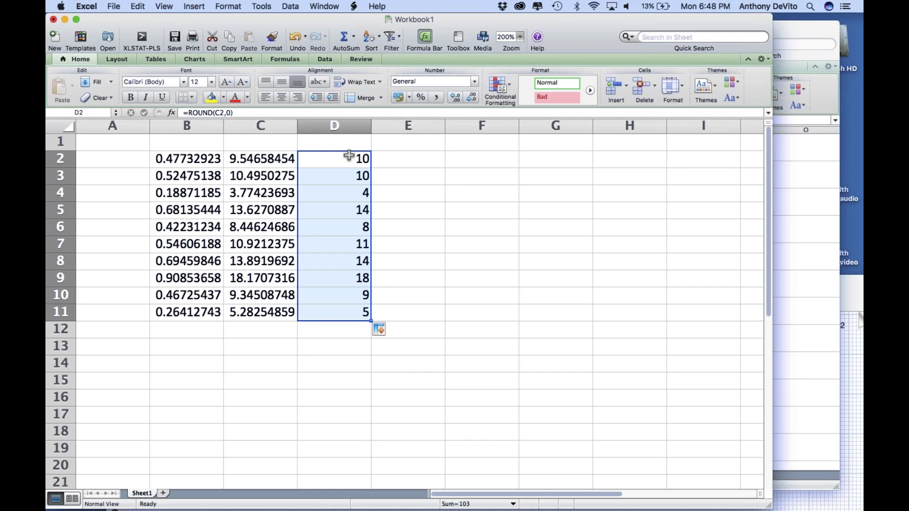
Step: Copy the rounded numbers in D2:D11 and paste them as values only, starting at cell F2
{"action": "left_click_drag", "start_coordinate": [348, 155], "coordinate": [346, 304]}
{"action": "left_click", "coordinate": [138, 7]}
{"action": "left_click", "coordinate": [141, 58]}
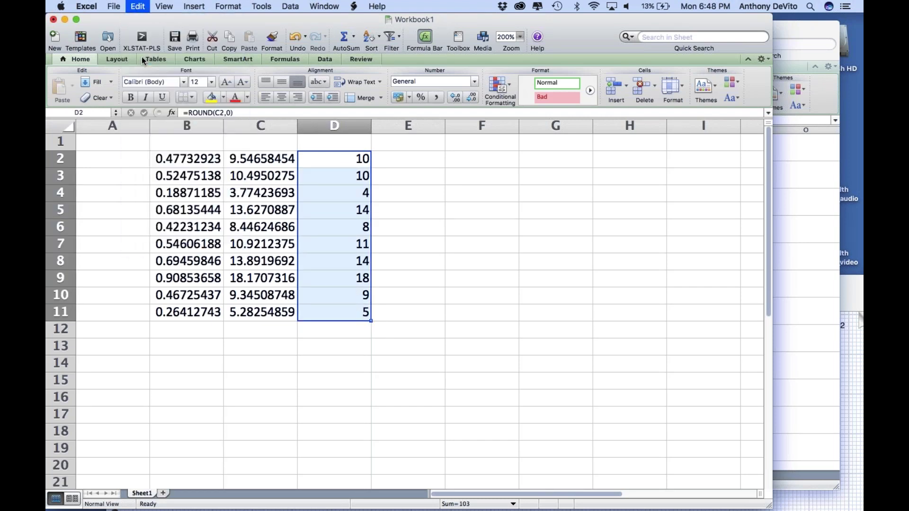
{"action": "left_click", "coordinate": [463, 153]}
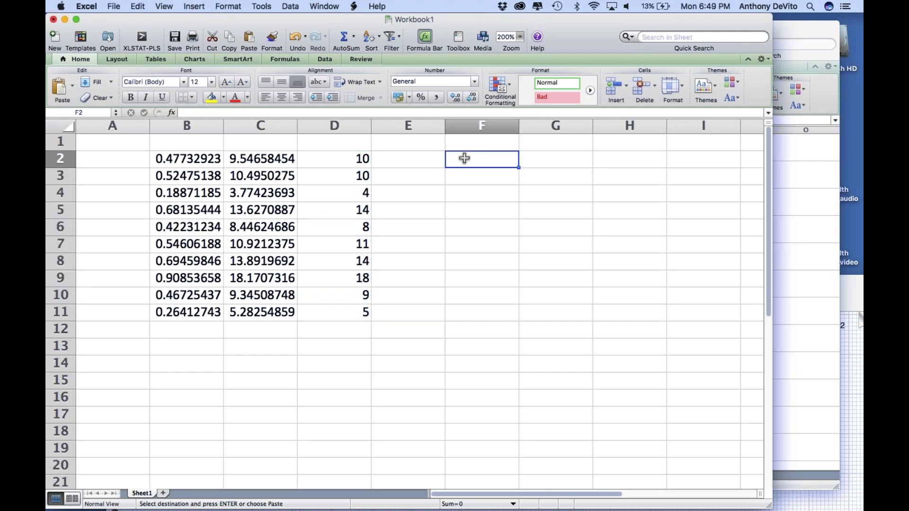
{"action": "left_click", "coordinate": [140, 5]}
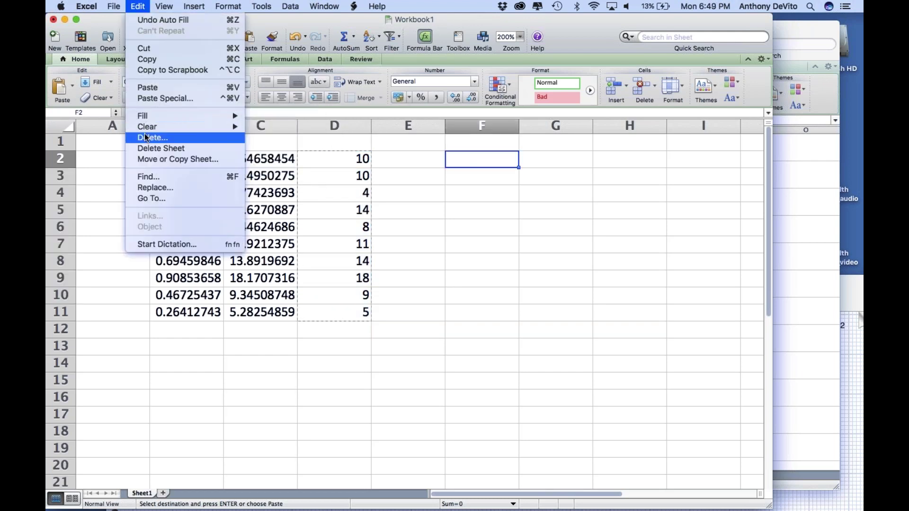
{"action": "left_click", "coordinate": [148, 100]}
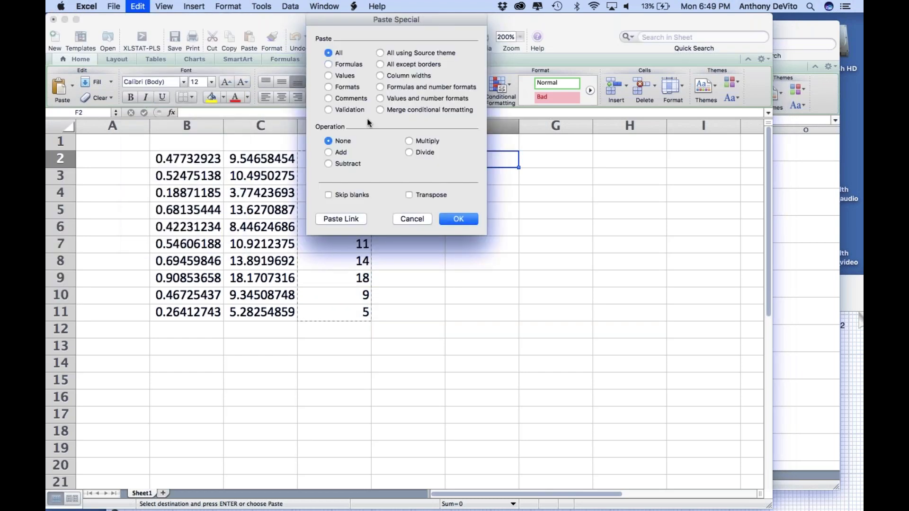
{"action": "left_click", "coordinate": [328, 76]}
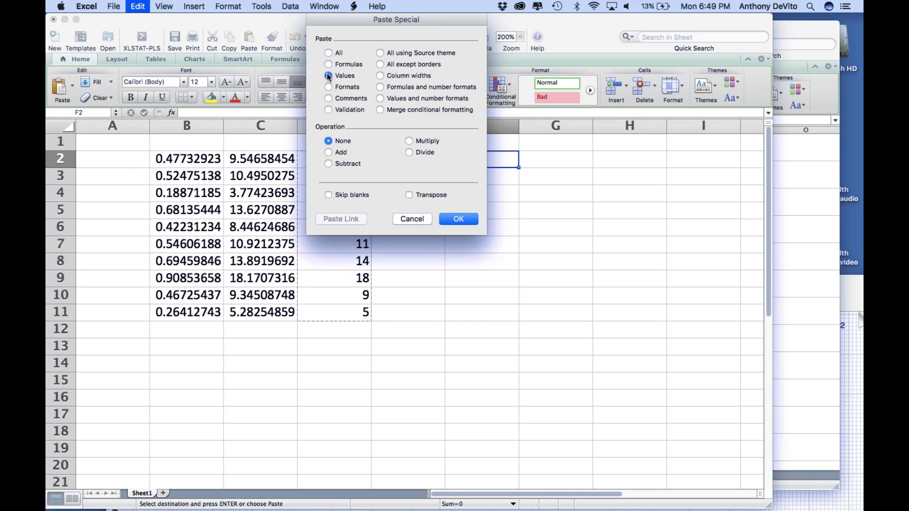
{"action": "left_click", "coordinate": [458, 219]}
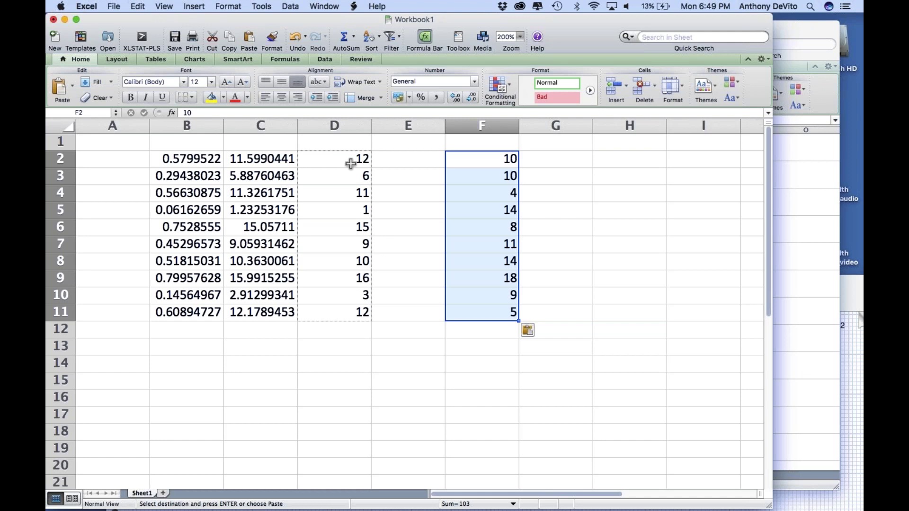
Step: Move the Workbook1 window aside and switch to Safari
{"action": "left_click_drag", "start_coordinate": [244, 19], "coordinate": [364, 25]}
{"action": "mouse_move", "coordinate": [83, 508]}
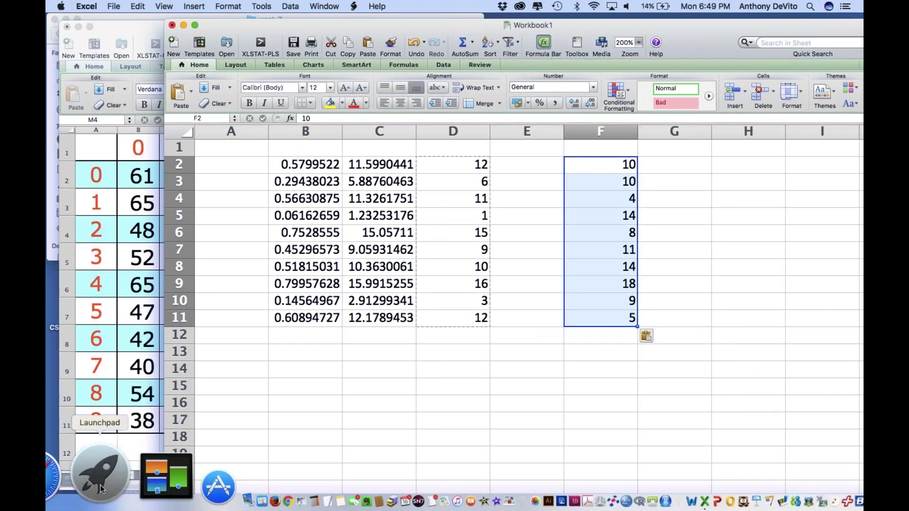
{"action": "left_click", "coordinate": [88, 472]}
{"action": "left_click", "coordinate": [88, 473]}
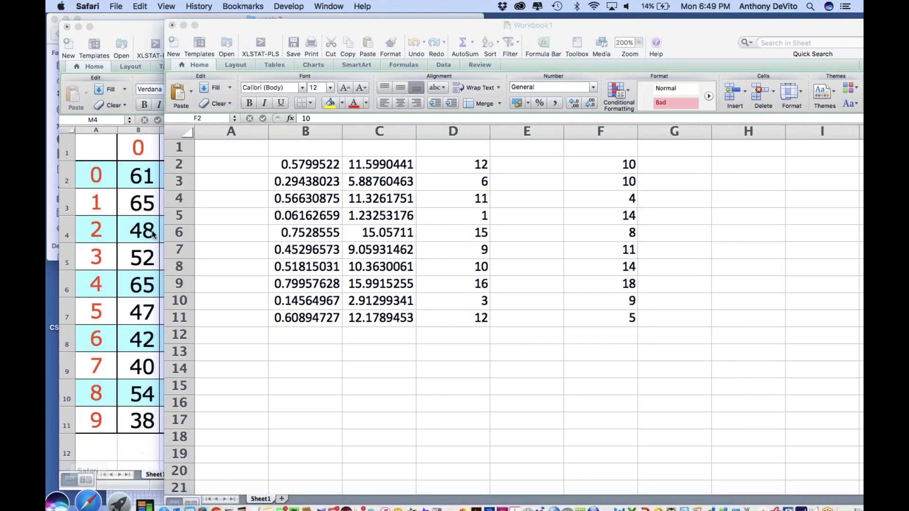
Step: Go to the random.org website
{"action": "left_click", "coordinate": [444, 24]}
{"action": "left_click", "coordinate": [423, 59]}
{"action": "type", "text": "ra"}
{"action": "left_click", "coordinate": [434, 23]}
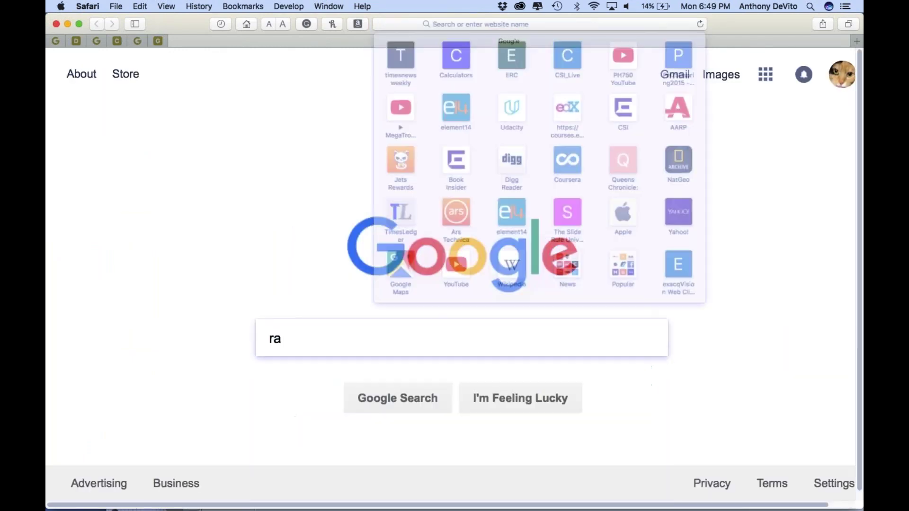
{"action": "type", "text": "random.co"}
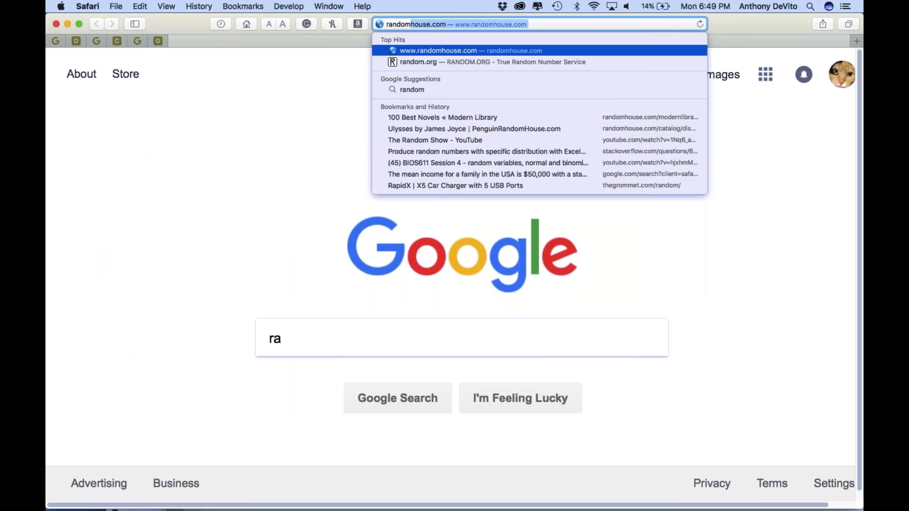
{"action": "key", "text": "BackSpace"}
{"action": "key", "text": "BackSpace"}
{"action": "type", "text": "org"}
{"action": "key", "text": "Return"}
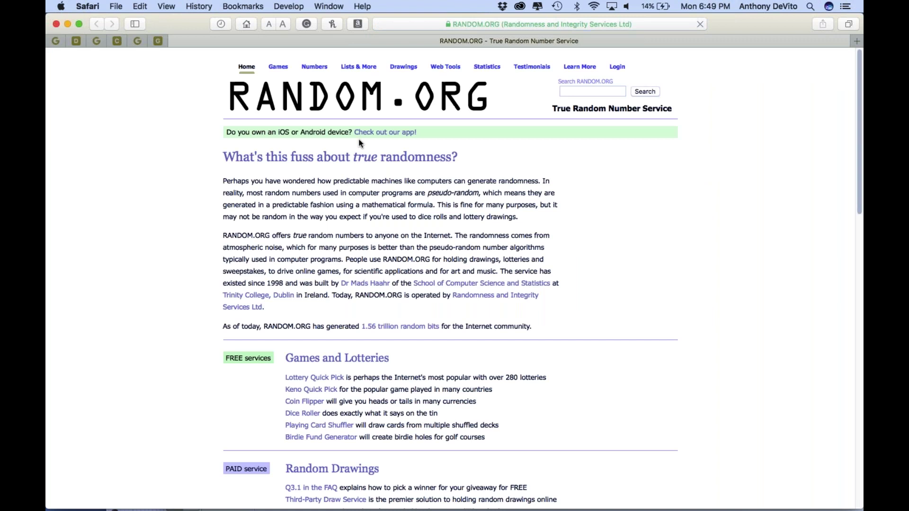
Step: Look through the RANDOM.ORG home page and open the Integer Generator from its Numbers services
{"action": "scroll", "coordinate": [365, 225], "scroll_direction": "down", "scroll_amount": 15}
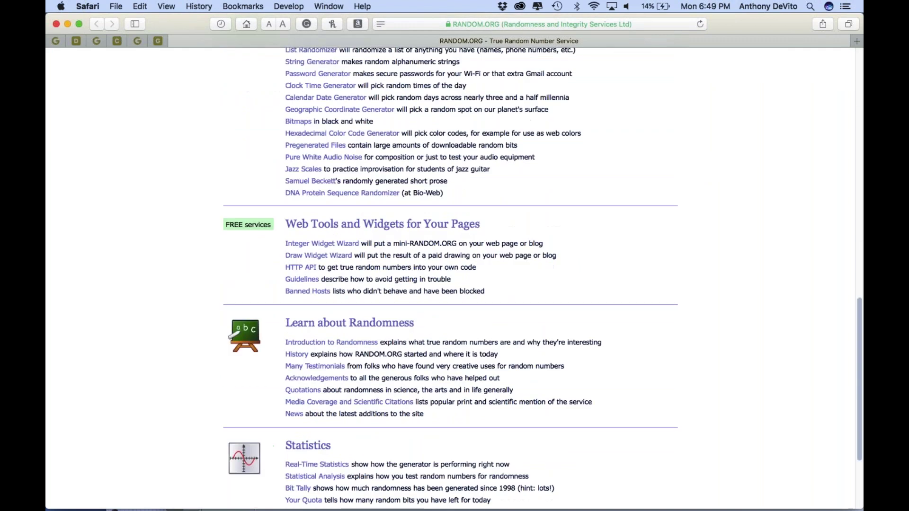
{"action": "scroll", "coordinate": [365, 224], "scroll_direction": "down", "scroll_amount": 3}
{"action": "scroll", "coordinate": [365, 225], "scroll_direction": "up", "scroll_amount": 20}
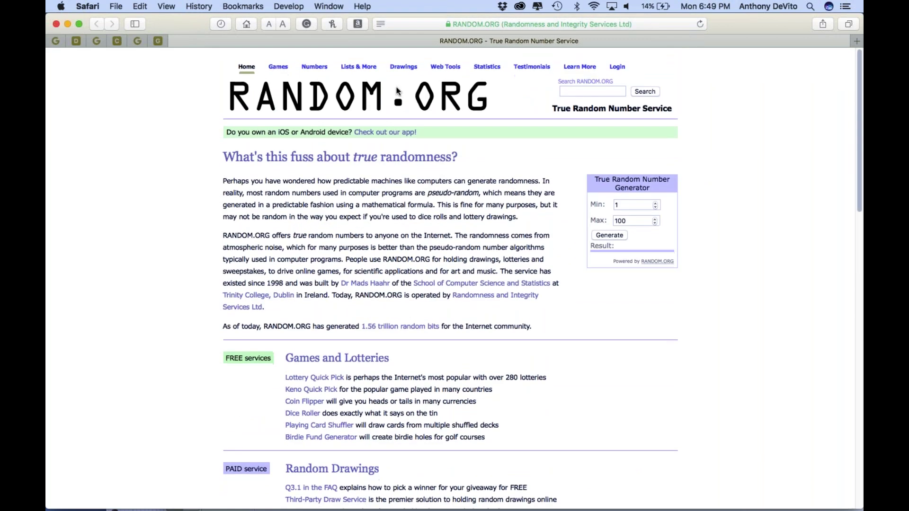
{"action": "left_click", "coordinate": [314, 66]}
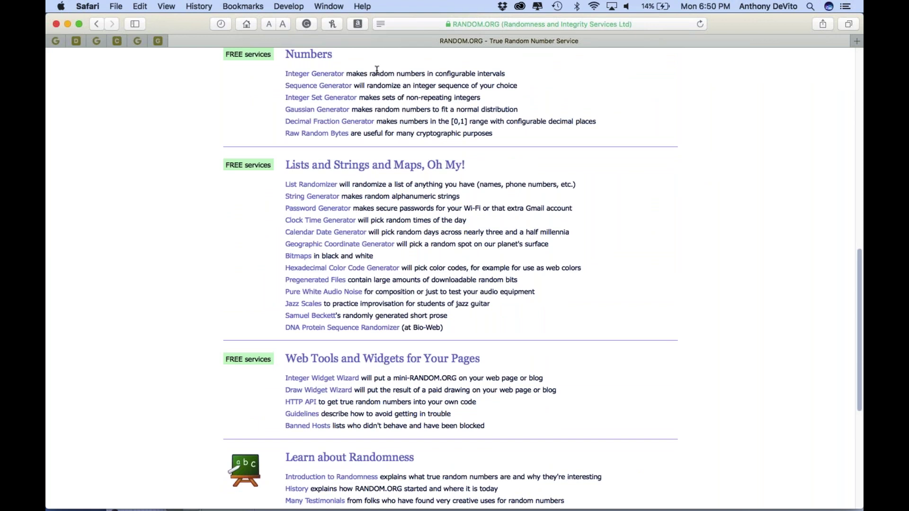
{"action": "left_click", "coordinate": [314, 73]}
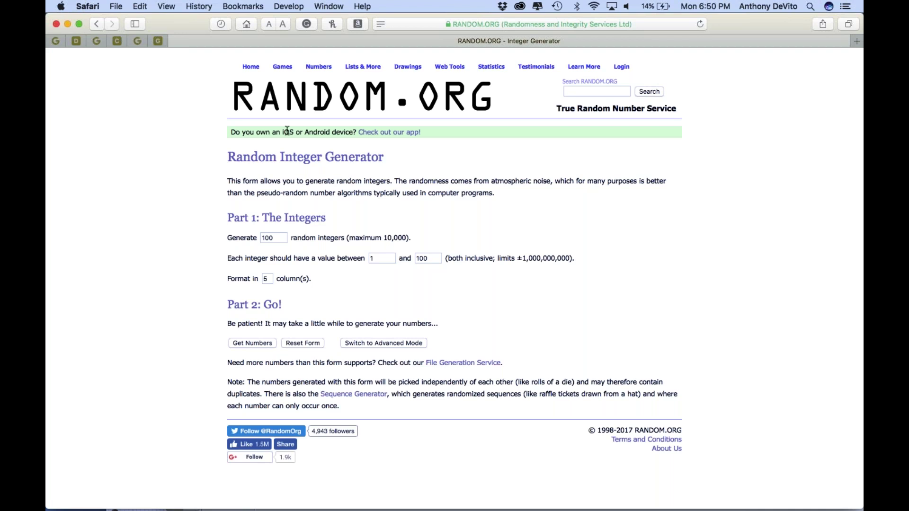
Step: Close the browser window, move the workbook windows aside and open Random_Number_Table.pdf from the file list
{"action": "left_click", "coordinate": [56, 23]}
{"action": "left_click_drag", "start_coordinate": [373, 30], "coordinate": [608, 94]}
{"action": "left_click", "coordinate": [505, 22]}
{"action": "left_click_drag", "start_coordinate": [505, 22], "coordinate": [724, 3]}
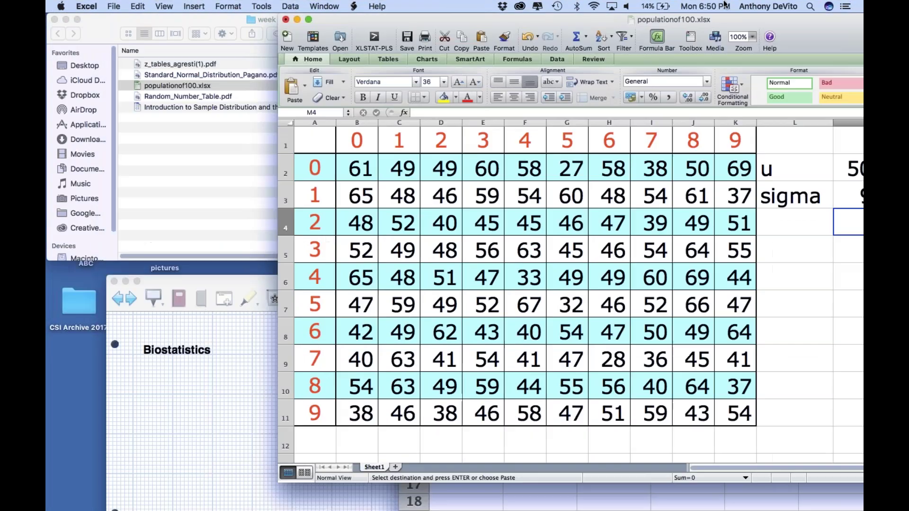
{"action": "left_click", "coordinate": [190, 86]}
{"action": "double_click", "coordinate": [192, 97]}
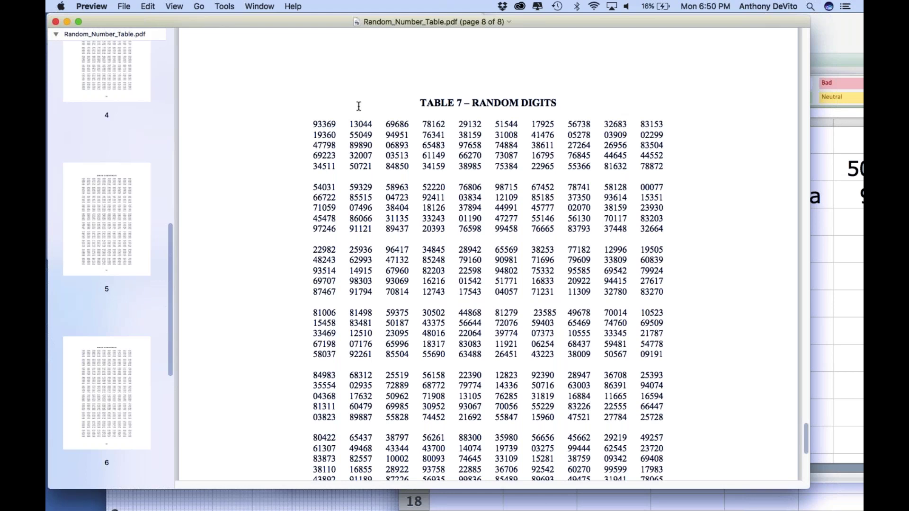
Step: Browse the tables of random digits in the PDF and return to Table 1 on page 2
{"action": "scroll", "coordinate": [359, 106], "scroll_direction": "up", "scroll_amount": 2}
{"action": "scroll", "coordinate": [407, 225], "scroll_direction": "down", "scroll_amount": 10}
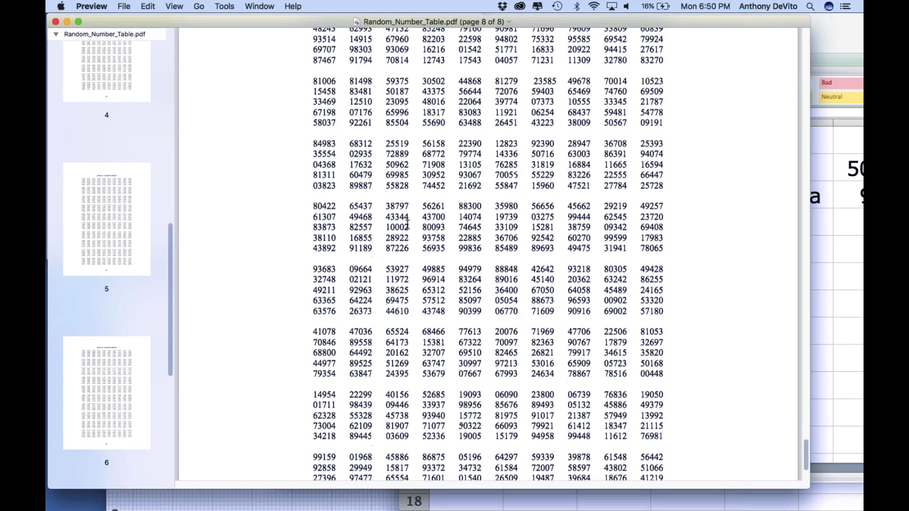
{"action": "scroll", "coordinate": [407, 225], "scroll_direction": "up", "scroll_amount": 20}
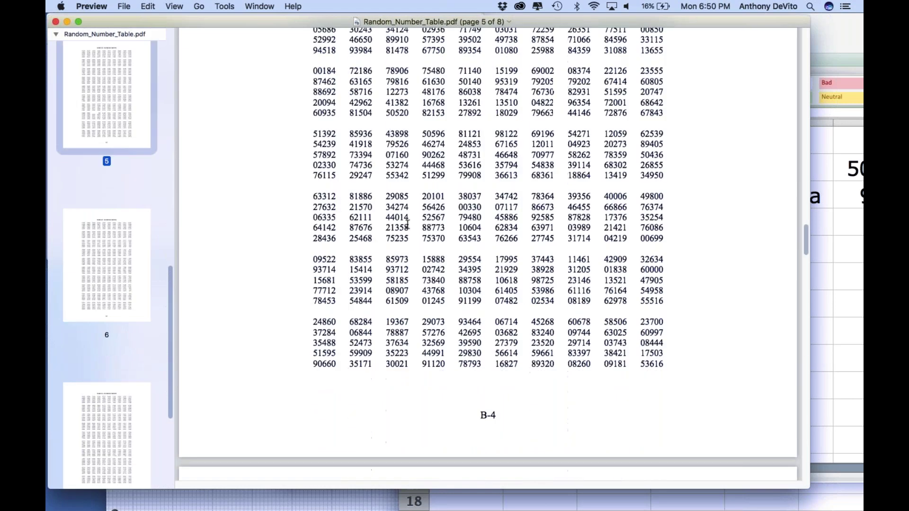
{"action": "scroll", "coordinate": [407, 224], "scroll_direction": "down", "scroll_amount": 20}
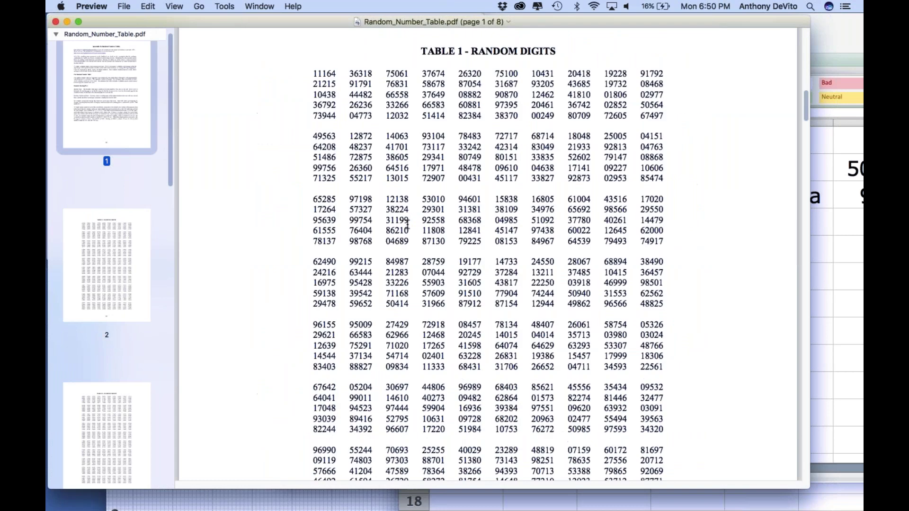
{"action": "scroll", "coordinate": [407, 224], "scroll_direction": "down", "scroll_amount": 3}
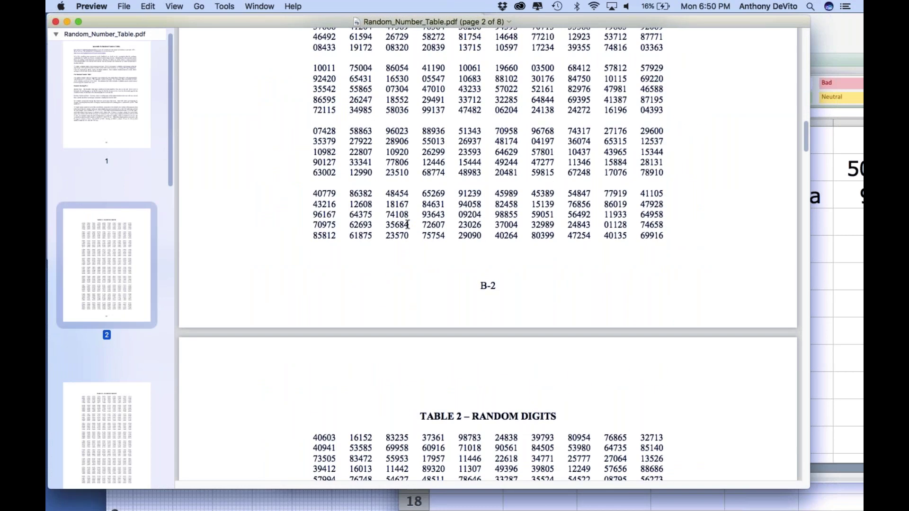
{"action": "scroll", "coordinate": [378, 109], "scroll_direction": "up", "scroll_amount": 2}
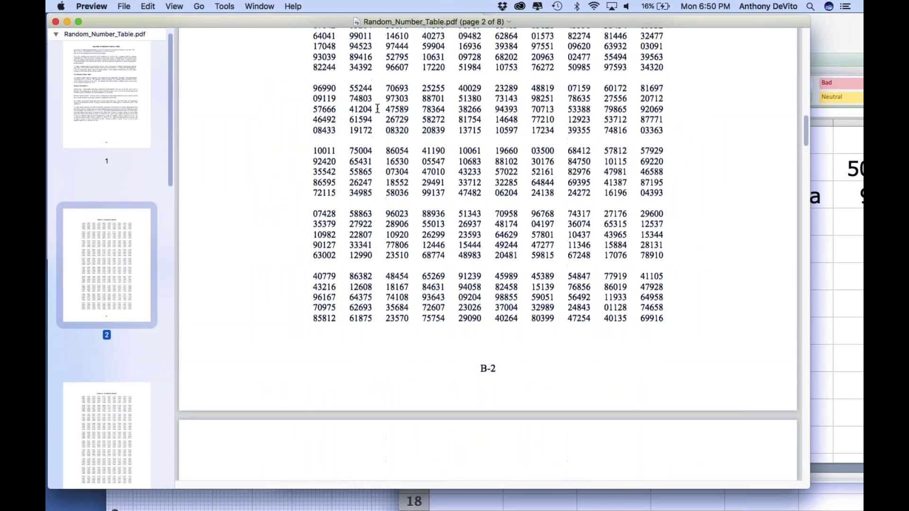
Step: Highlight digits in Table 1 to illustrate picking two-digit numbers, from 25 in 25255 to 41 in 41190
{"action": "left_click_drag", "start_coordinate": [423, 89], "coordinate": [436, 90]}
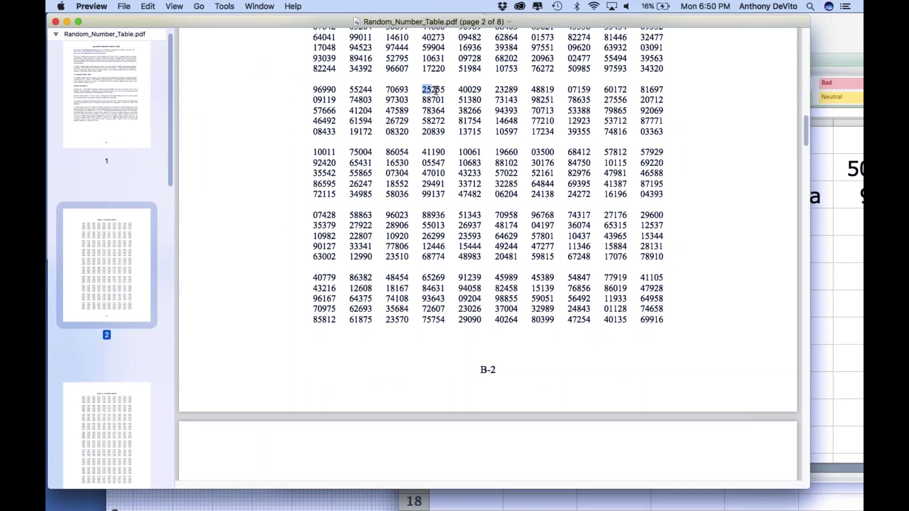
{"action": "left_click", "coordinate": [435, 90]}
{"action": "left_click_drag", "start_coordinate": [440, 89], "coordinate": [471, 89]}
{"action": "left_click", "coordinate": [480, 87]}
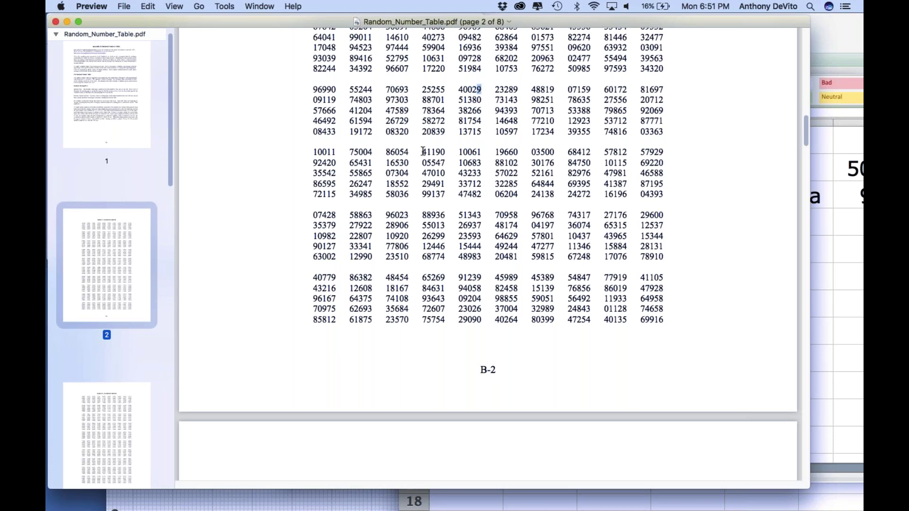
{"action": "left_click_drag", "start_coordinate": [423, 152], "coordinate": [430, 152]}
Step: Move the random number PDF aside, bring populationof100.xlsx to the front and shift its window until column N is in view
{"action": "left_click_drag", "start_coordinate": [258, 21], "coordinate": [479, 19]}
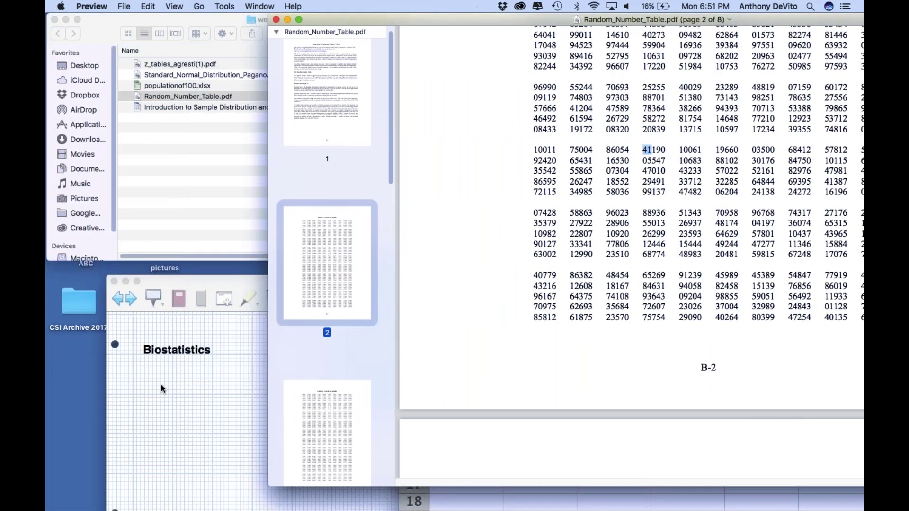
{"action": "left_click", "coordinate": [212, 381]}
{"action": "key", "text": "ctrl+Up"}
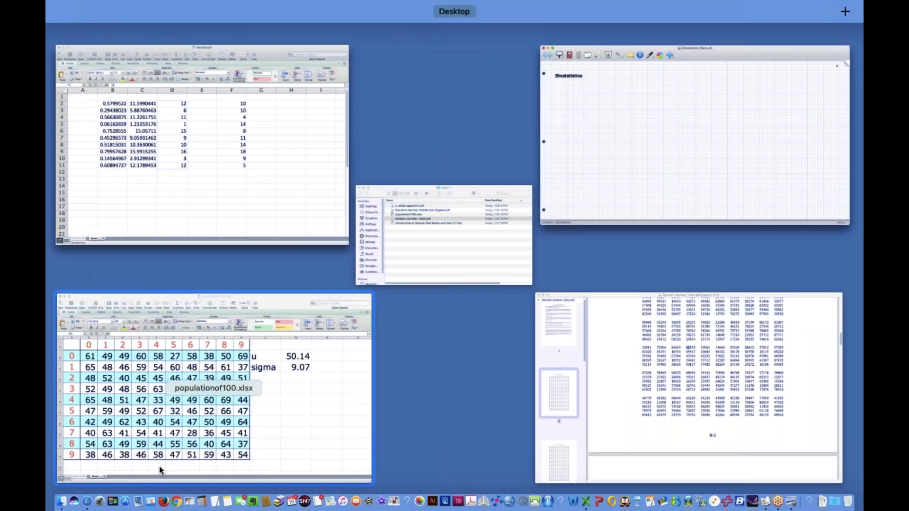
{"action": "left_click", "coordinate": [161, 459]}
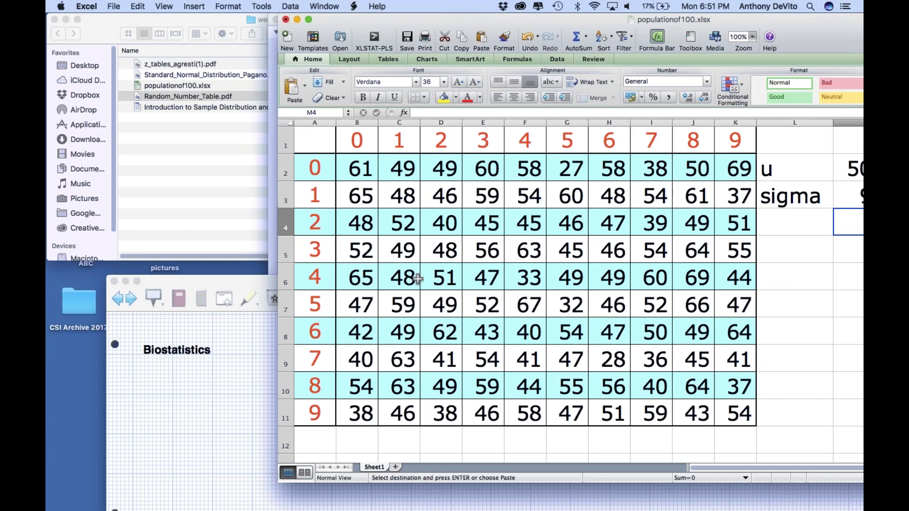
{"action": "left_click_drag", "start_coordinate": [484, 21], "coordinate": [313, 6]}
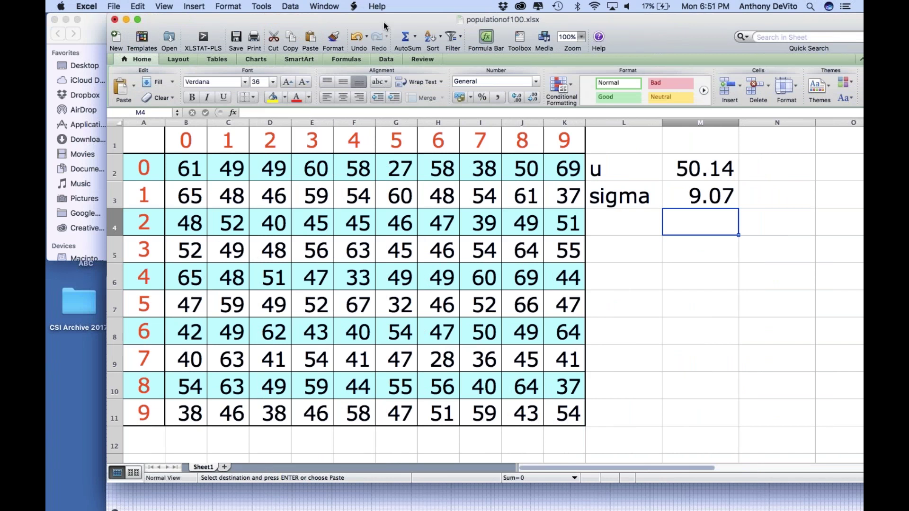
{"action": "left_click_drag", "start_coordinate": [376, 21], "coordinate": [299, 21]}
Step: Enter 48 in cell N3 as the first sampled value from the population
{"action": "left_click", "coordinate": [726, 203]}
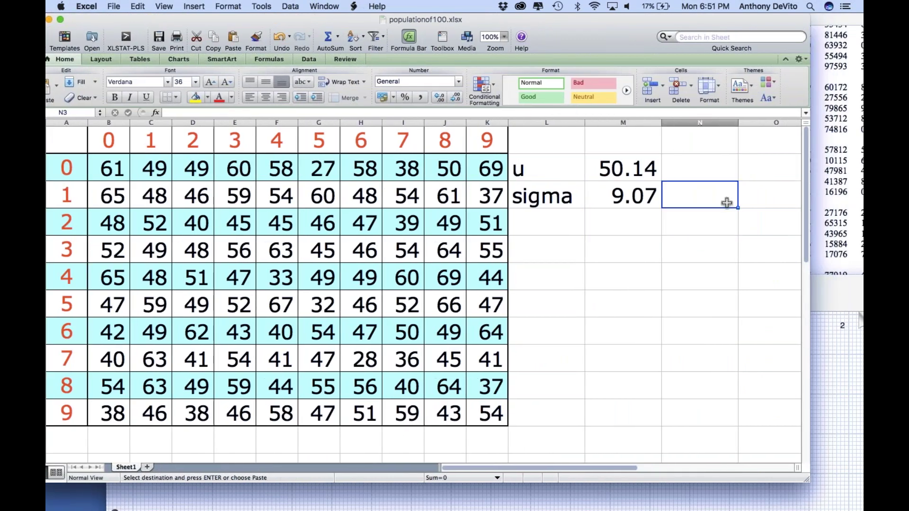
{"action": "type", "text": "48"}
{"action": "key", "text": "Return"}
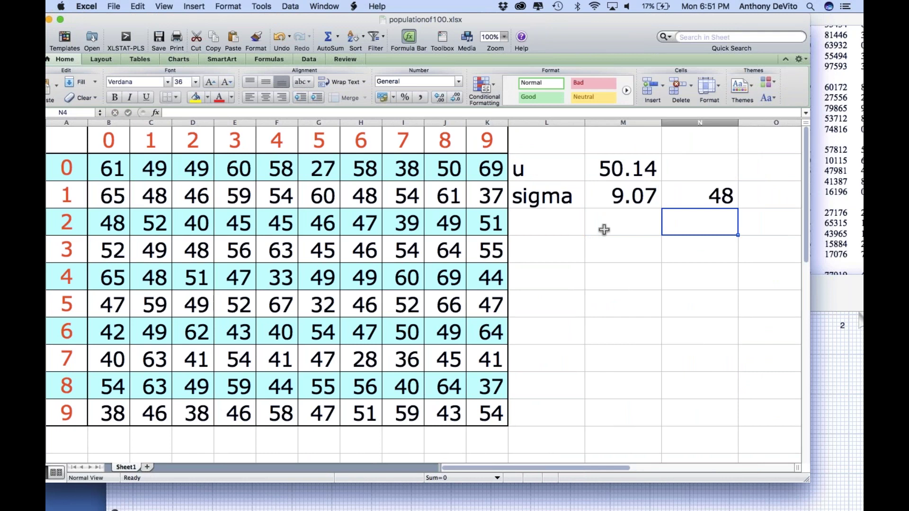
{"action": "left_click", "coordinate": [847, 6]}
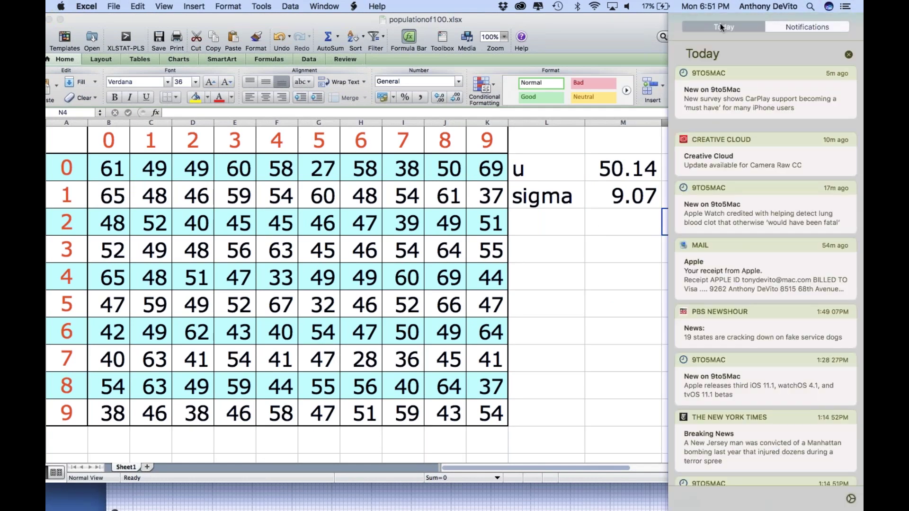
{"action": "left_click", "coordinate": [621, 35]}
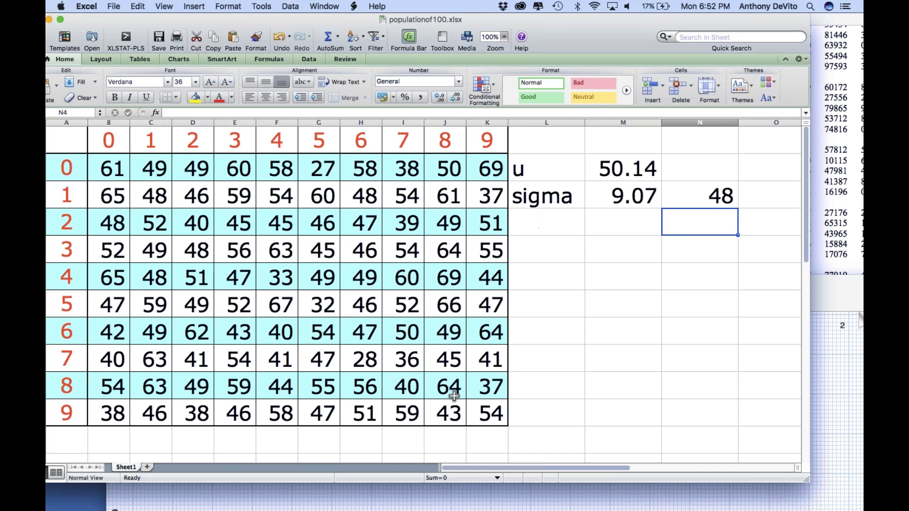
{"action": "left_click", "coordinate": [452, 505]}
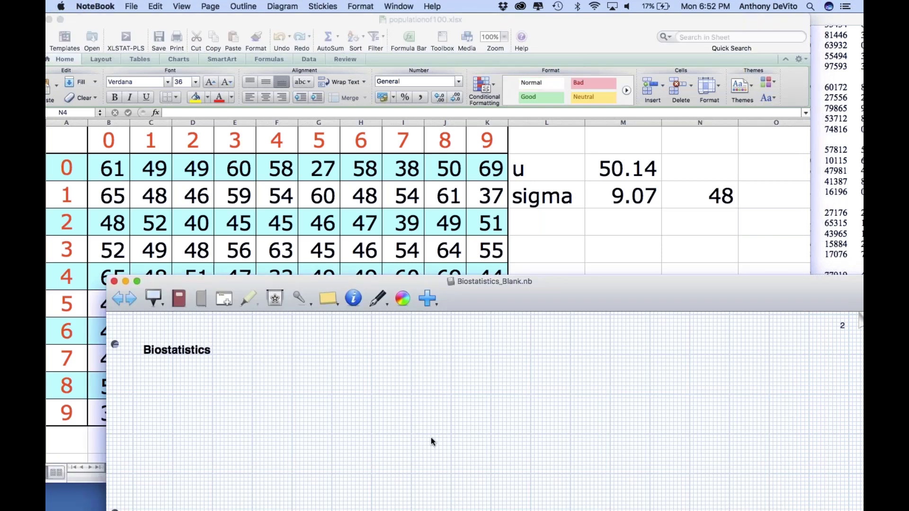
{"action": "key", "text": "super+Tab"}
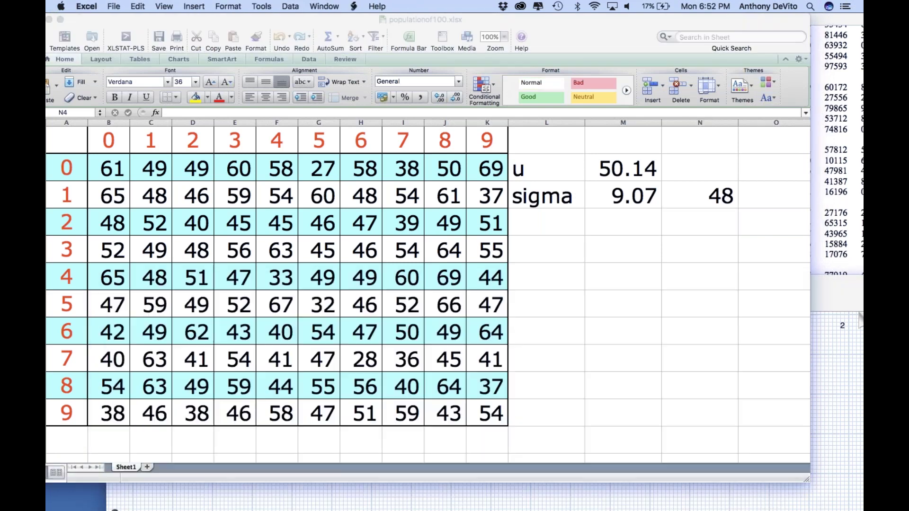
Step: Move the Biostatistics notebook window lower, return to populationof100.xlsx and shift its window down to uncover the PDF's edge
{"action": "left_click", "coordinate": [629, 495]}
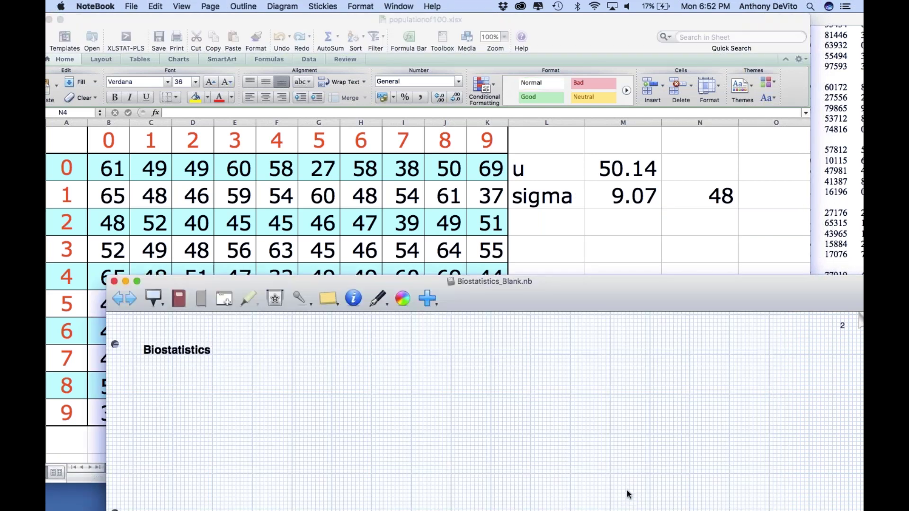
{"action": "left_click_drag", "start_coordinate": [590, 284], "coordinate": [570, 309]}
{"action": "left_click", "coordinate": [579, 22]}
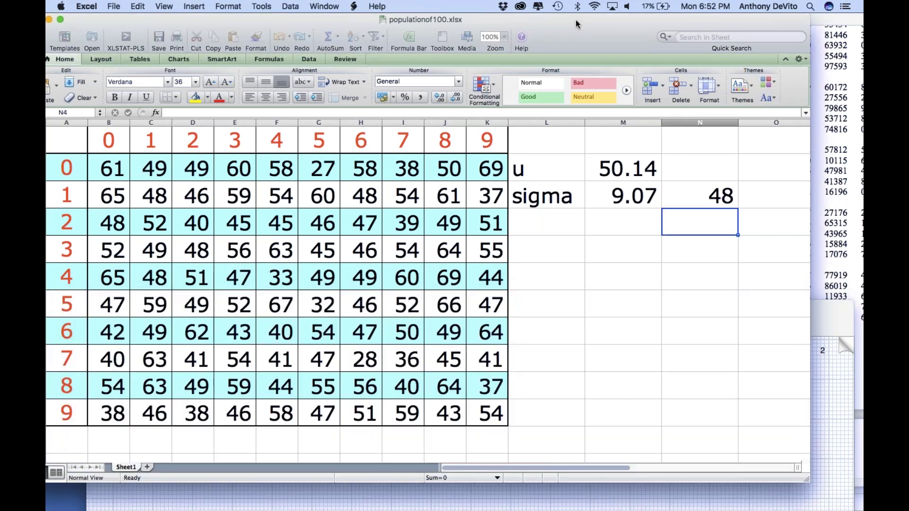
{"action": "left_click_drag", "start_coordinate": [578, 22], "coordinate": [566, 40]}
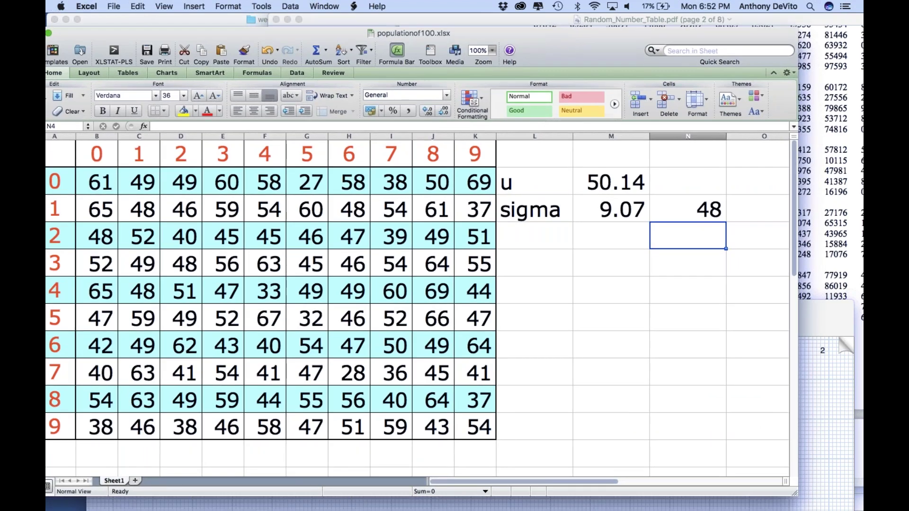
Step: Continue the first sample with 27, 60, 51 and 54 in cells N4 to N7
{"action": "type", "text": "27"}
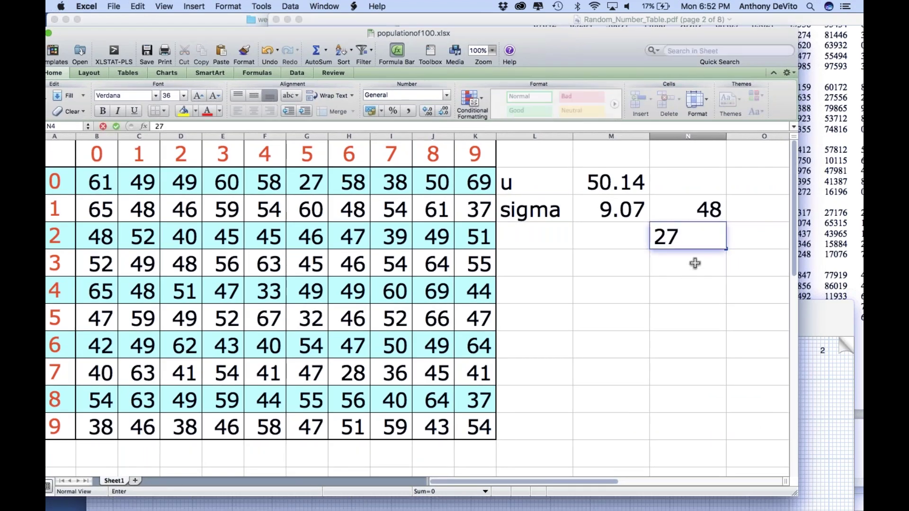
{"action": "key", "text": "Return"}
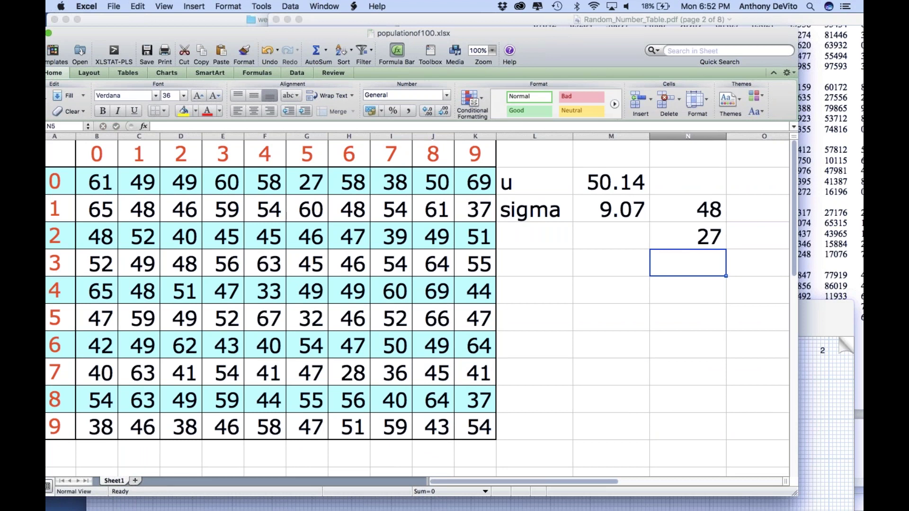
{"action": "type", "text": "60"}
{"action": "key", "text": "Return"}
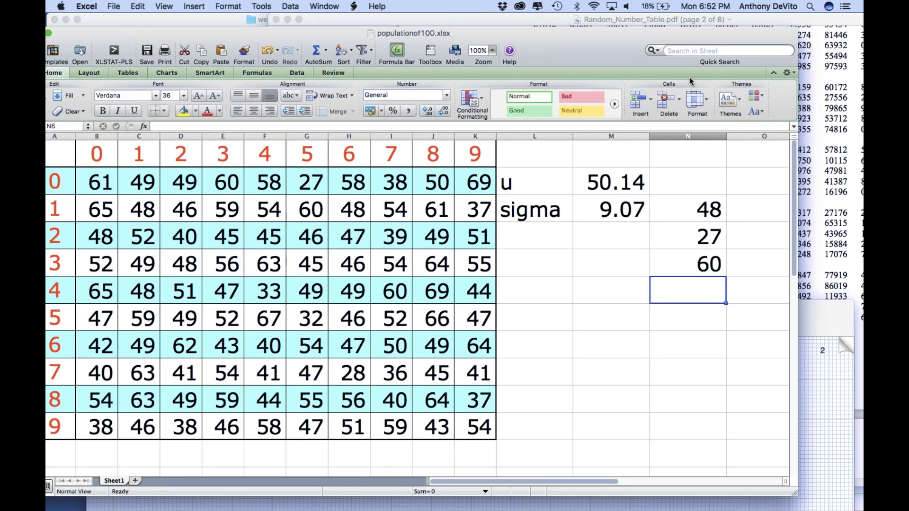
{"action": "left_click", "coordinate": [49, 32]}
{"action": "left_click_drag", "start_coordinate": [653, 283], "coordinate": [652, 67]}
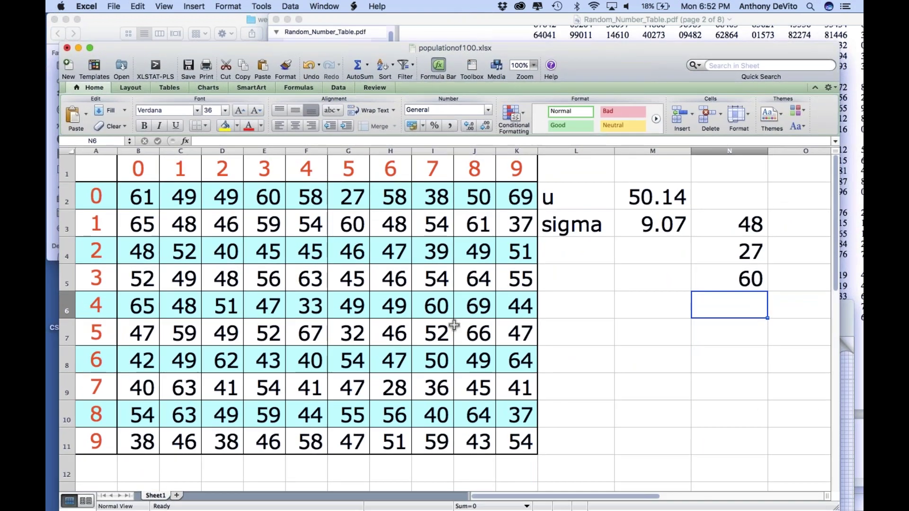
{"action": "type", "text": "51"}
{"action": "key", "text": "Return"}
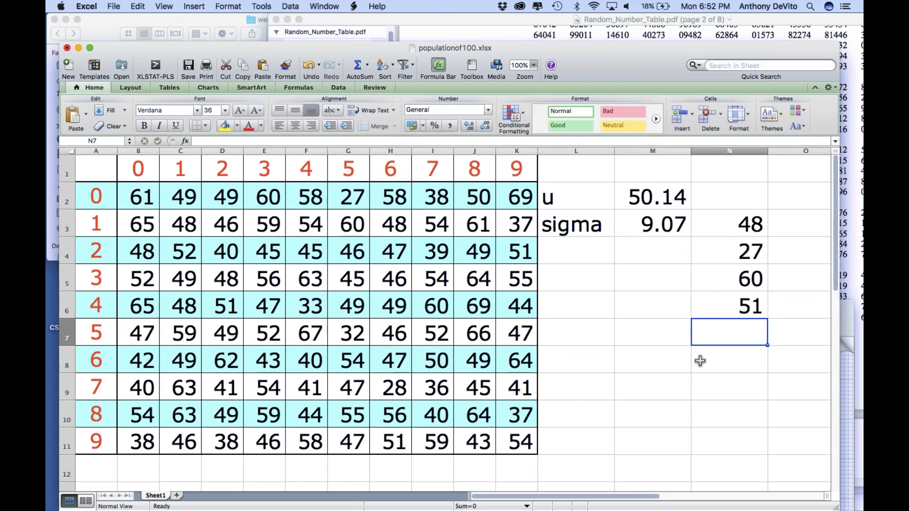
{"action": "type", "text": "54"}
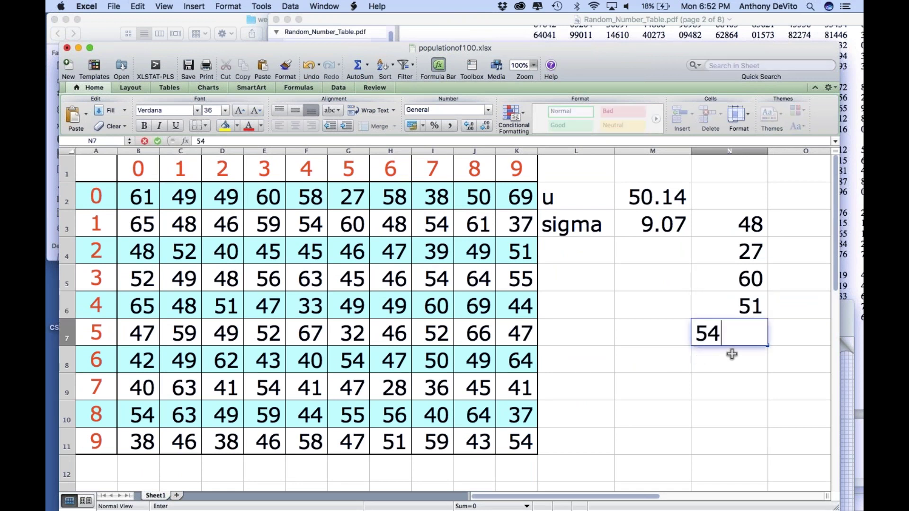
{"action": "key", "text": "Return"}
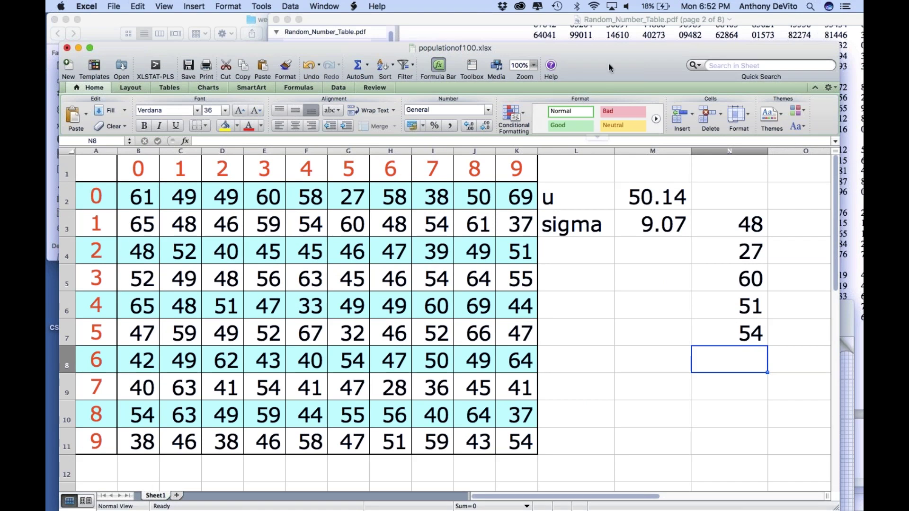
Step: Consult the random number PDF, return to the workbook and enter 64 in cell O3 as a second sample's first value
{"action": "left_click_drag", "start_coordinate": [612, 62], "coordinate": [573, 61]}
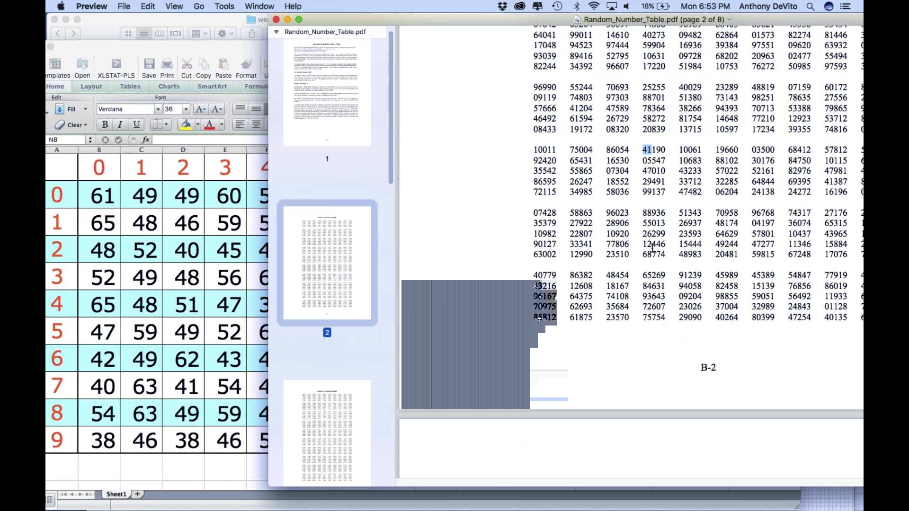
{"action": "left_click", "coordinate": [250, 468]}
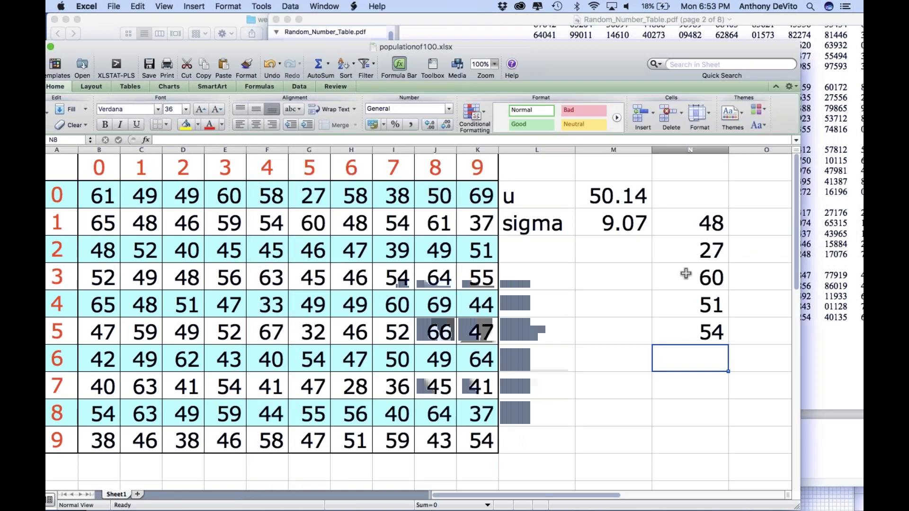
{"action": "left_click", "coordinate": [750, 224]}
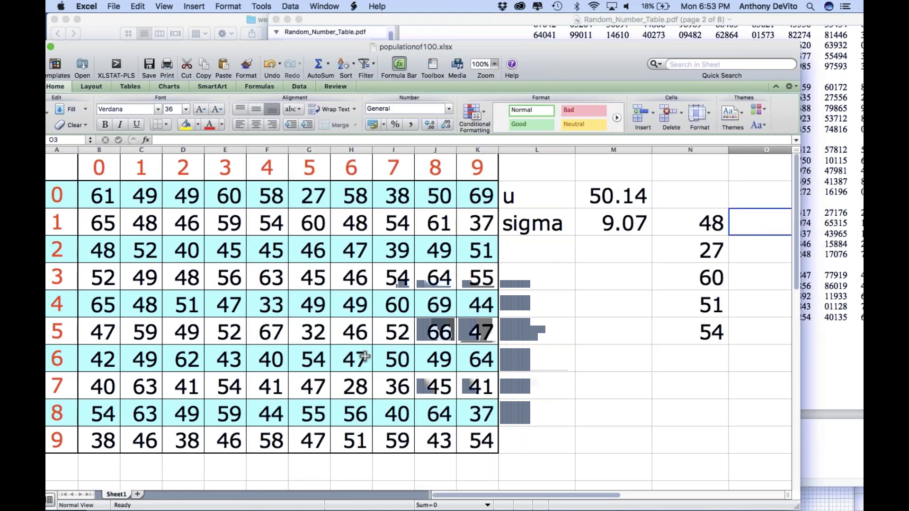
{"action": "type", "text": "64"}
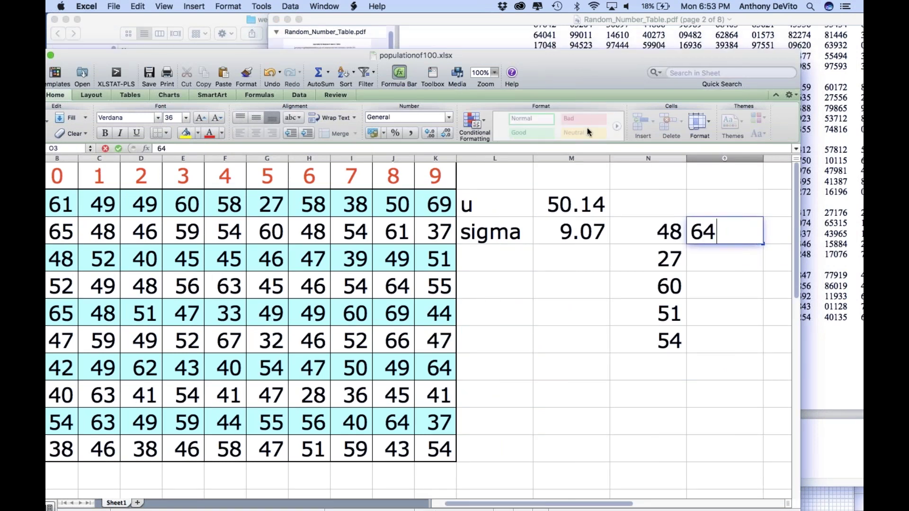
{"action": "left_click_drag", "start_coordinate": [579, 57], "coordinate": [622, 61]}
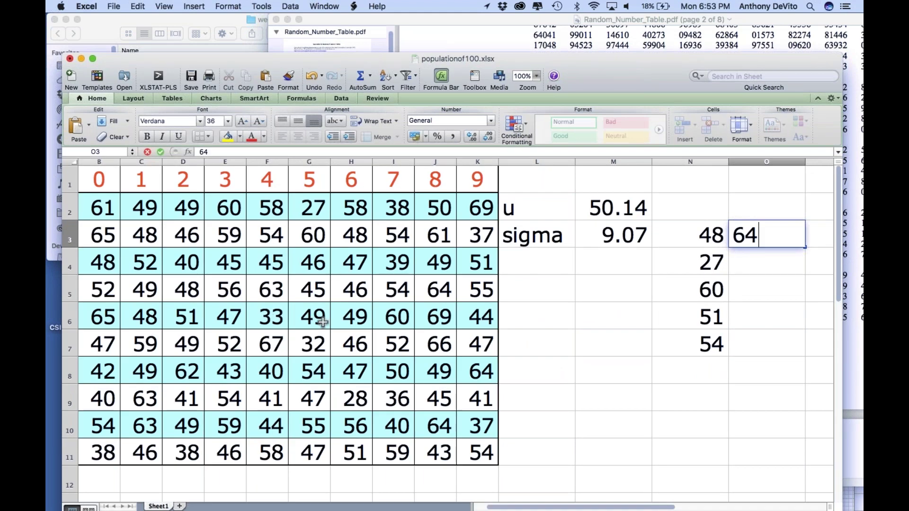
{"action": "scroll", "coordinate": [322, 321], "scroll_direction": "left", "scroll_amount": 1}
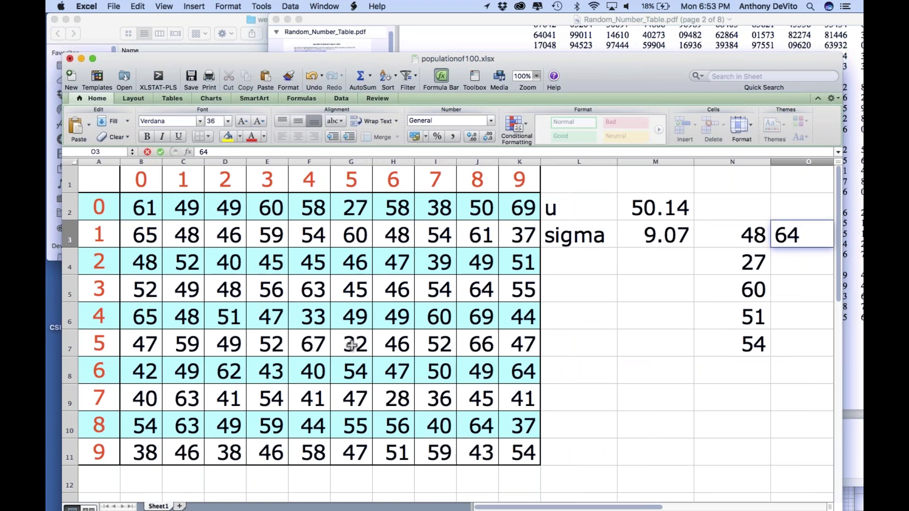
Step: Enter 32 in cell O4 and 46 in cell O5 of the second sample
{"action": "left_click", "coordinate": [787, 261]}
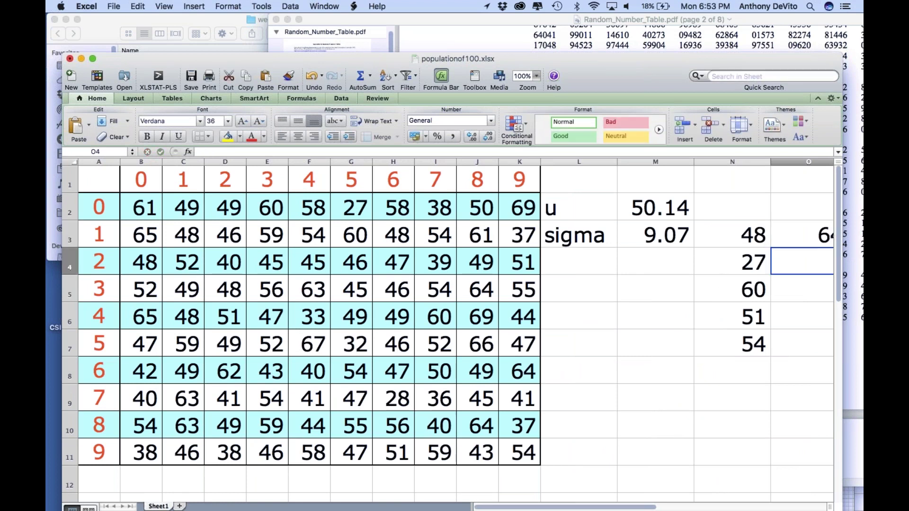
{"action": "type", "text": "32"}
{"action": "left_click", "coordinate": [763, 288]}
{"action": "scroll", "coordinate": [266, 332], "scroll_direction": "left", "scroll_amount": 1}
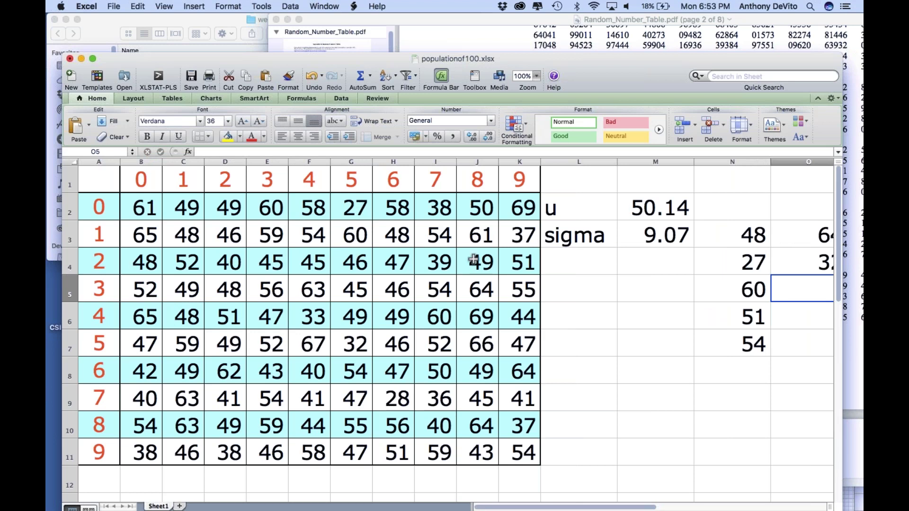
{"action": "left_click", "coordinate": [788, 311]}
{"action": "scroll", "coordinate": [755, 237], "scroll_direction": "right", "scroll_amount": 3}
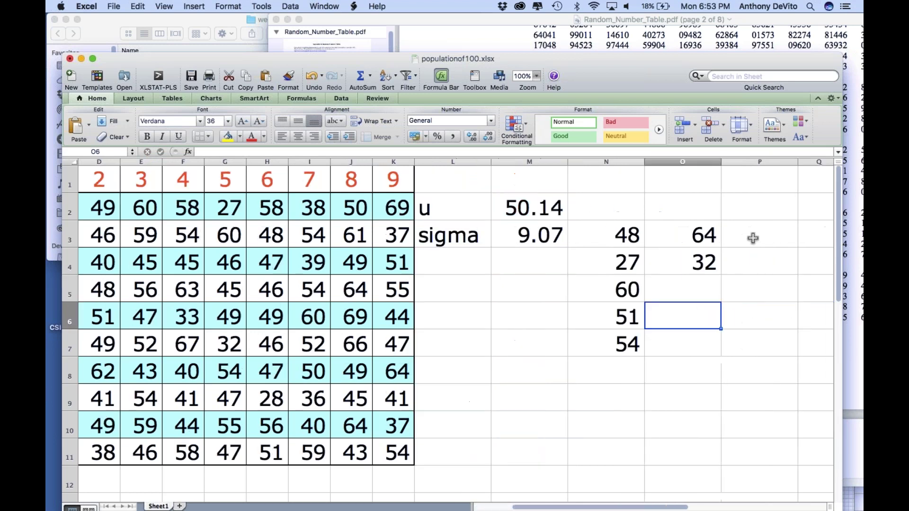
{"action": "left_click", "coordinate": [697, 293]}
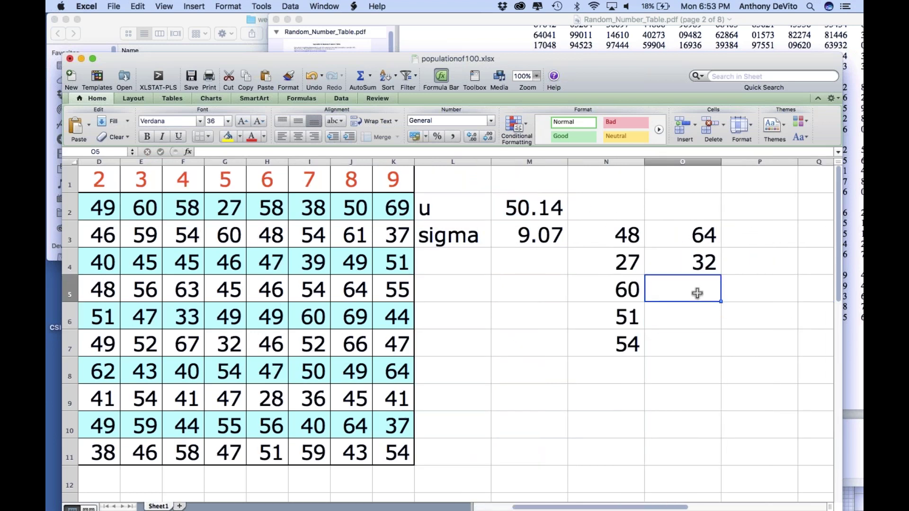
{"action": "type", "text": "46"}
{"action": "left_click", "coordinate": [725, 318]}
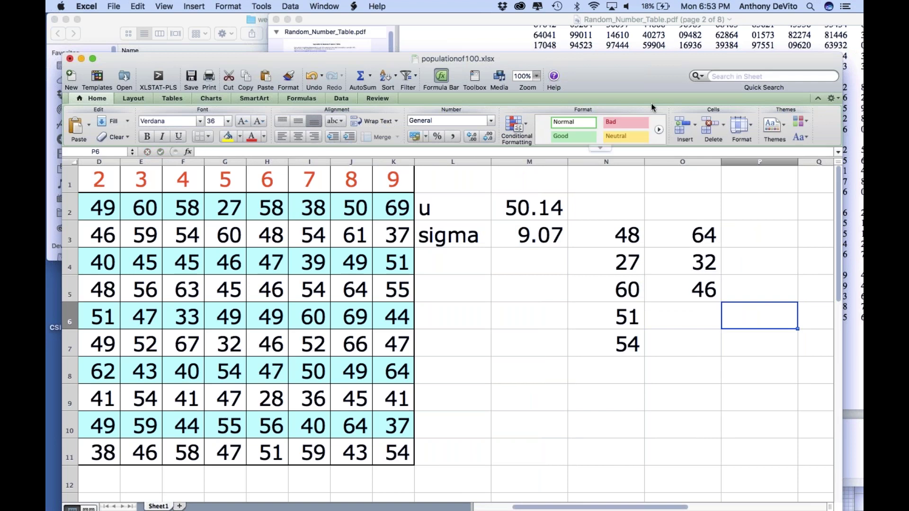
Step: Move the workbook window up and enter 49 in cell O6 to extend the second sample
{"action": "left_click_drag", "start_coordinate": [635, 73], "coordinate": [642, 4]}
{"action": "scroll", "coordinate": [377, 182], "scroll_direction": "left", "scroll_amount": 3}
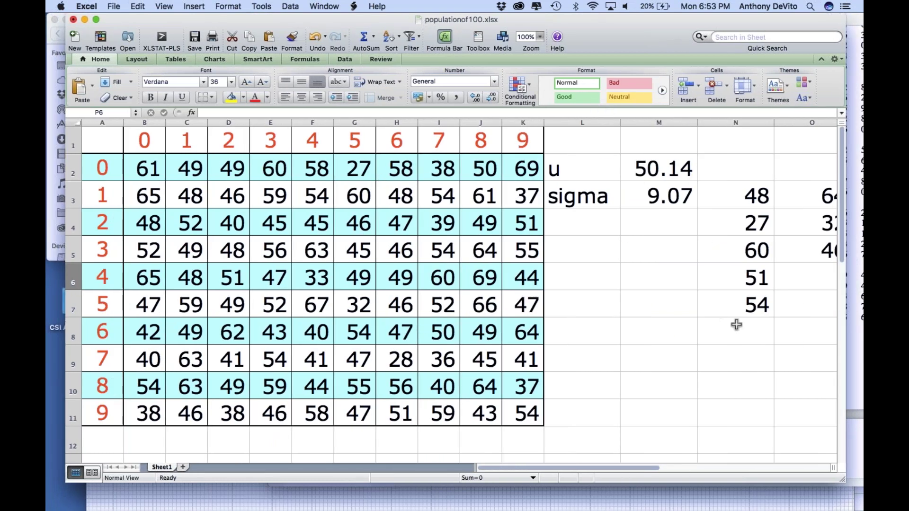
{"action": "scroll", "coordinate": [736, 324], "scroll_direction": "right", "scroll_amount": 3}
{"action": "left_click", "coordinate": [710, 279]}
{"action": "type", "text": "49"}
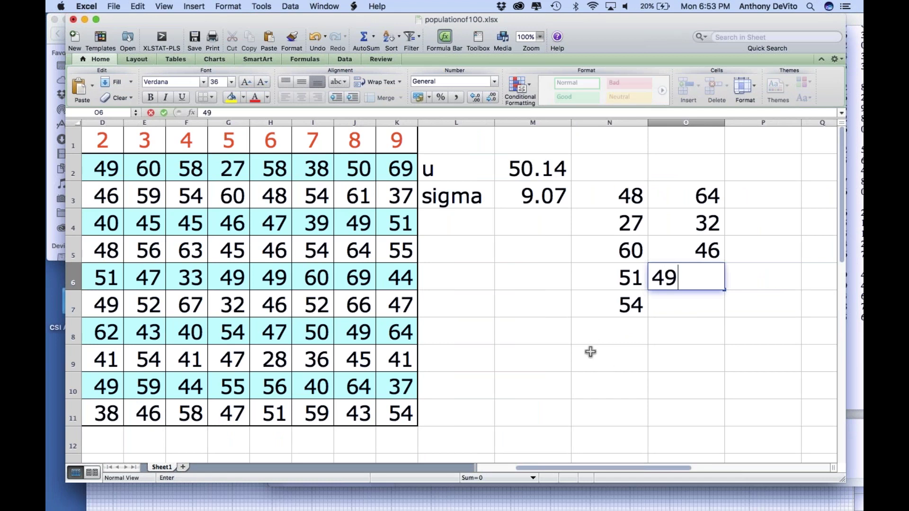
{"action": "left_click", "coordinate": [589, 358]}
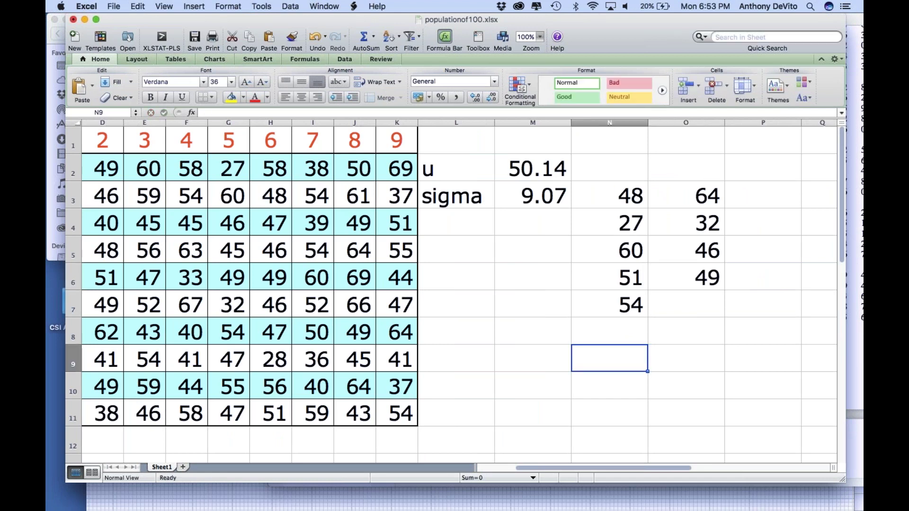
Step: Label cell L9 as Xbar, discarding the average formula started there
{"action": "left_click", "coordinate": [462, 358]}
{"action": "type", "text": "=av"}
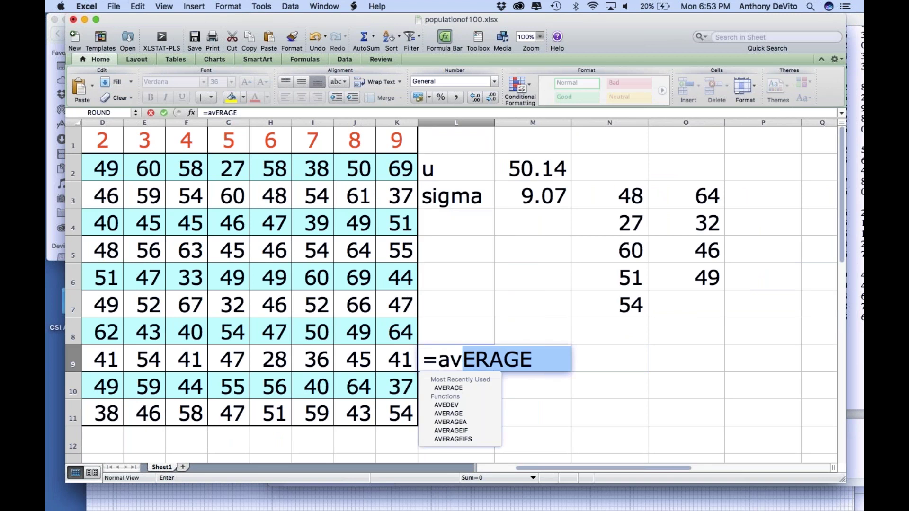
{"action": "key", "text": "BackSpace"}
{"action": "key", "text": "BackSpace"}
{"action": "key", "text": "BackSpace"}
{"action": "type", "text": "Xbar"}
{"action": "left_click", "coordinate": [573, 408]}
Step: Calculate the mean of the sampled values N3:O7 in cell M9 with the AVERAGE function
{"action": "left_click", "coordinate": [526, 360]}
{"action": "type", "text": "="}
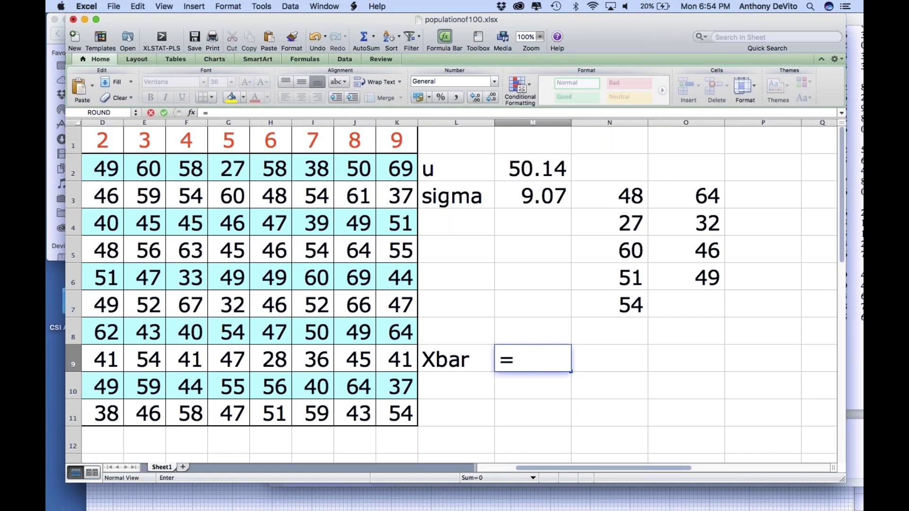
{"action": "type", "text": "average("}
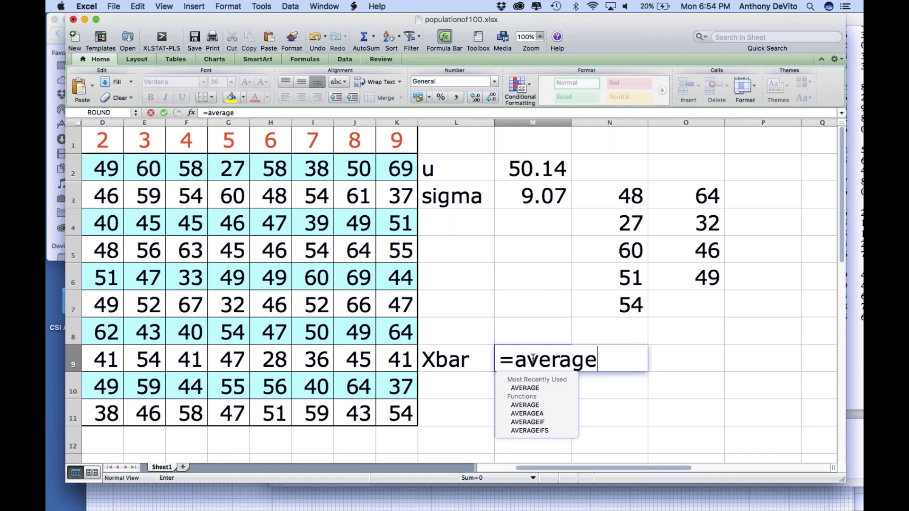
{"action": "left_click_drag", "start_coordinate": [625, 197], "coordinate": [676, 305]}
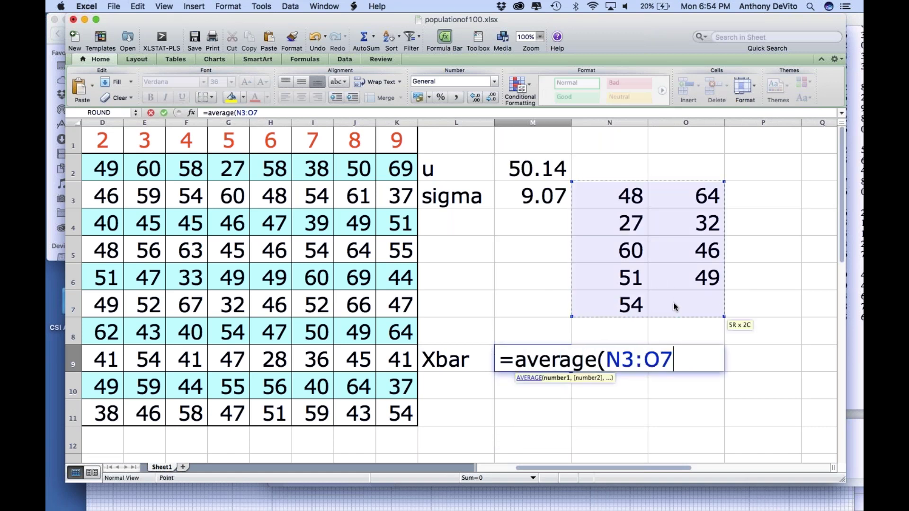
{"action": "key", "text": "Return"}
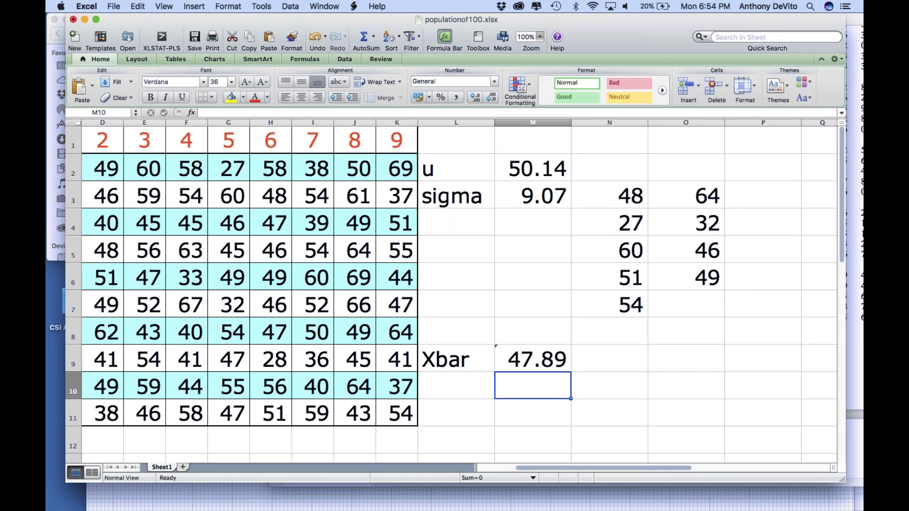
Step: Start a list of sample means with 48, 49 and 50 in cells N9 to N11
{"action": "left_click", "coordinate": [609, 358]}
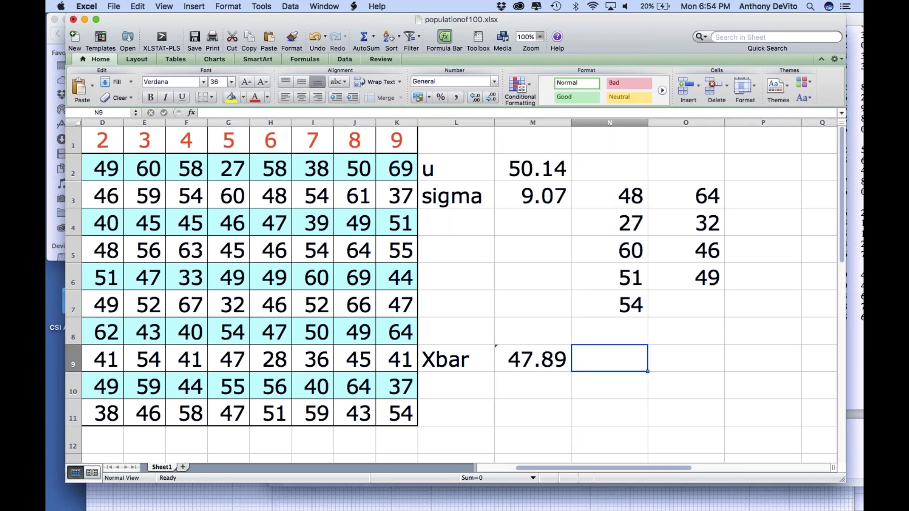
{"action": "type", "text": "48"}
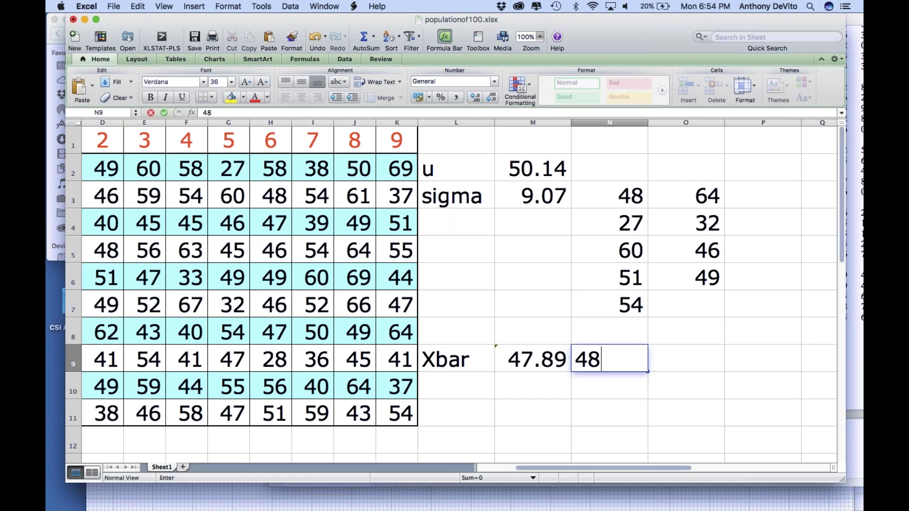
{"action": "left_click", "coordinate": [691, 385]}
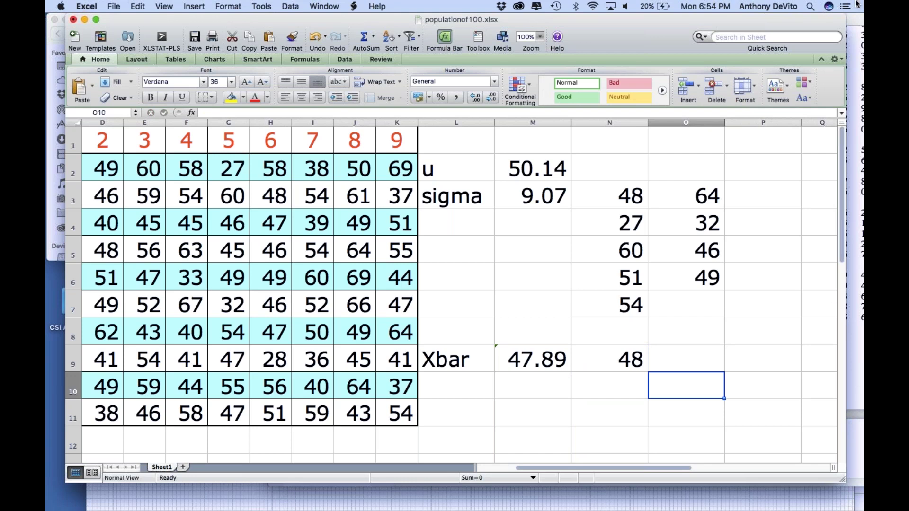
{"action": "left_click", "coordinate": [622, 384]}
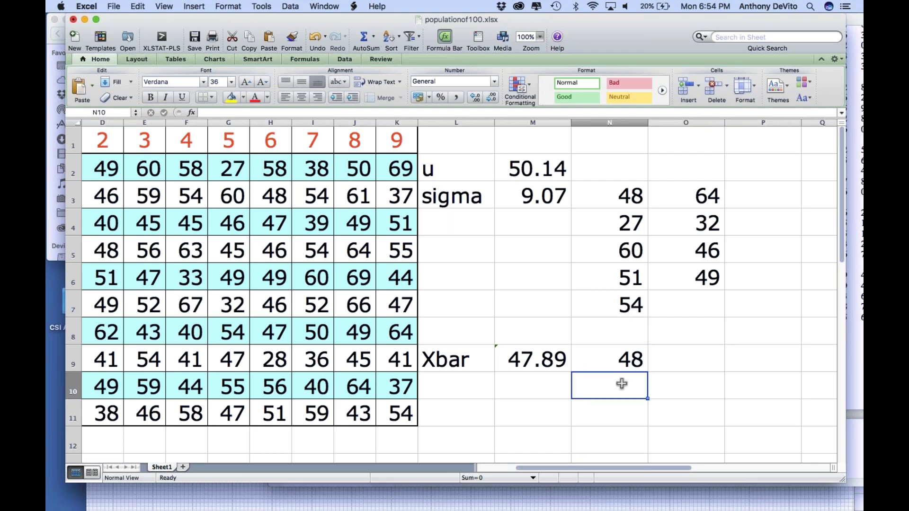
{"action": "type", "text": "49"}
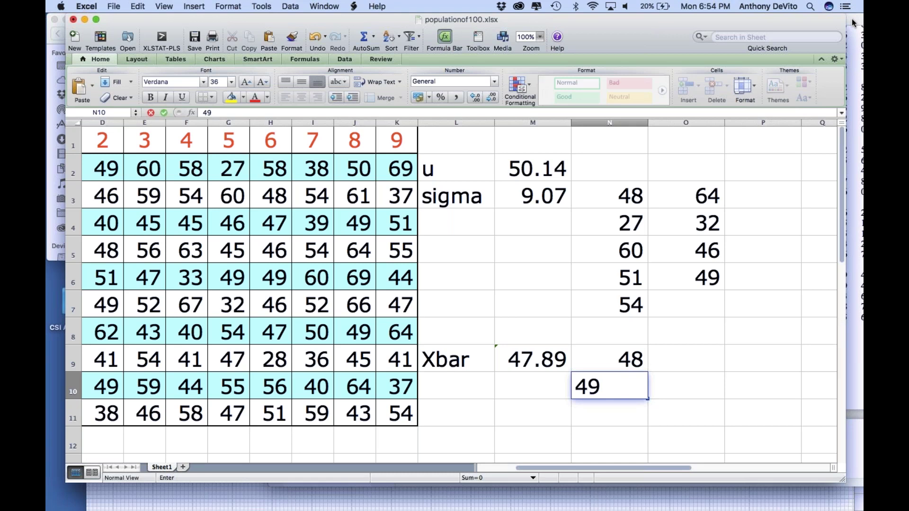
{"action": "key", "text": "Return"}
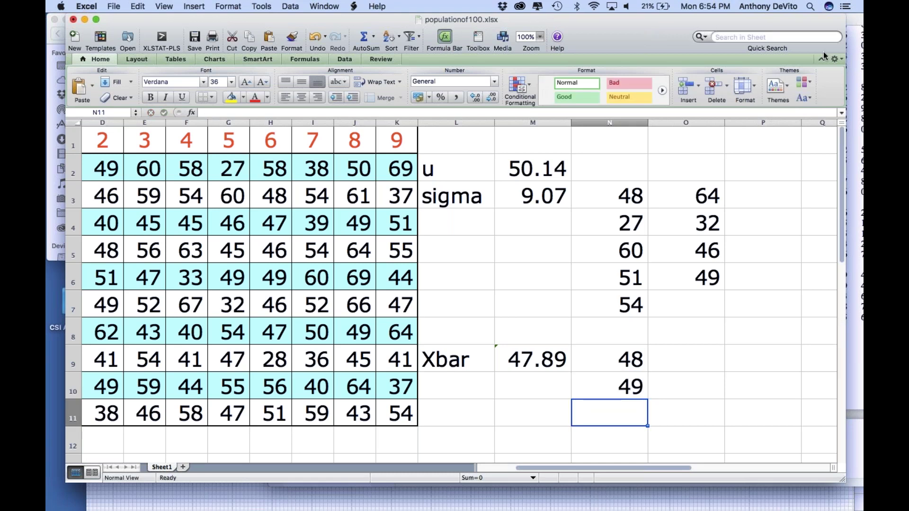
{"action": "type", "text": "50"}
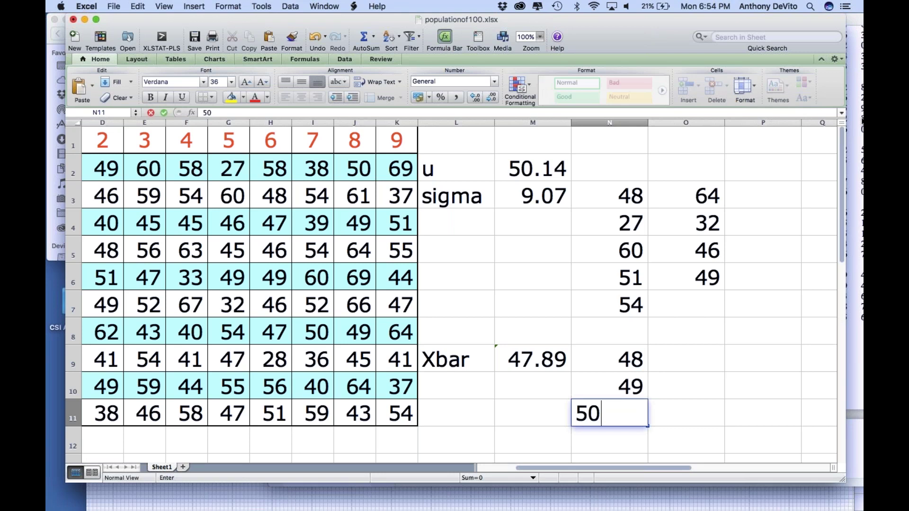
Step: Add the sample means 48, 51 and 54 in cells O9 to O11
{"action": "left_click", "coordinate": [682, 362]}
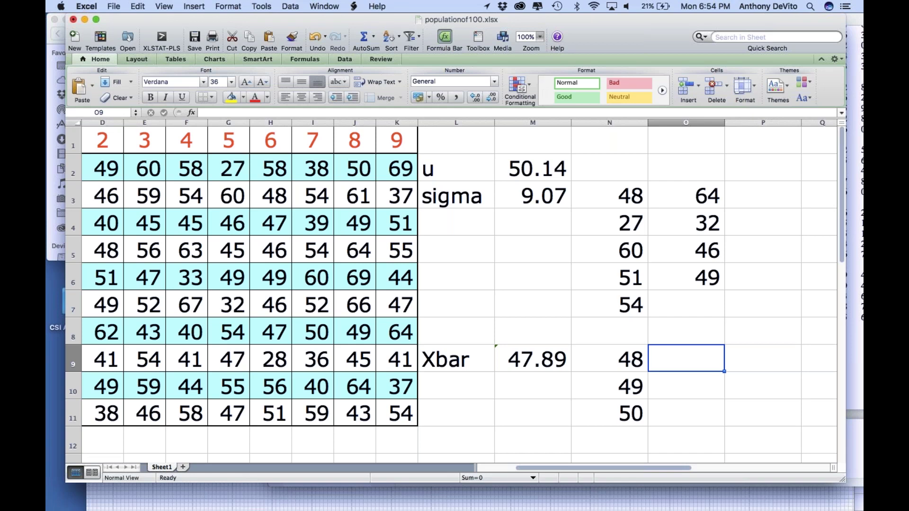
{"action": "type", "text": "48"}
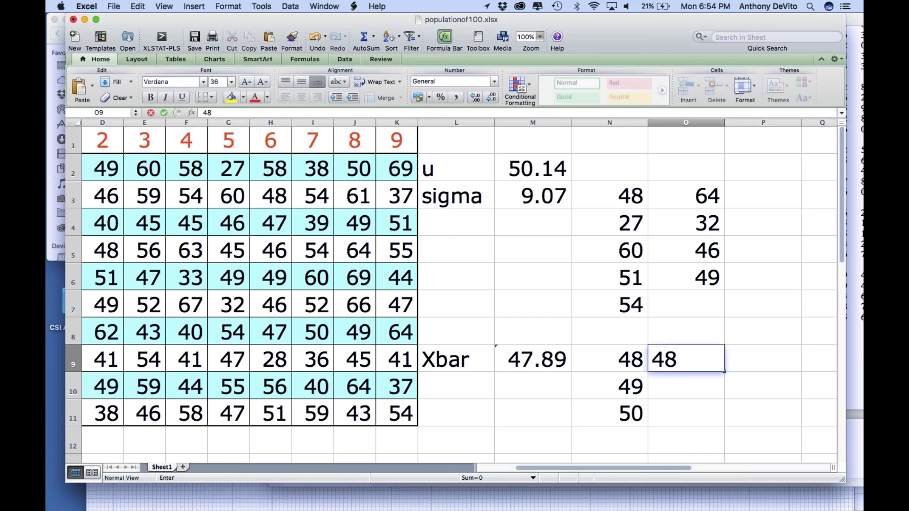
{"action": "key", "text": "Return"}
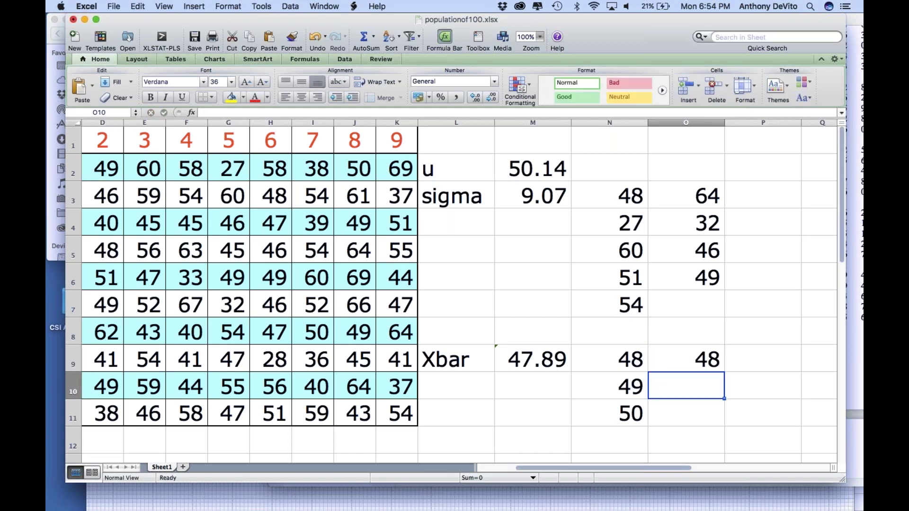
{"action": "type", "text": "51"}
{"action": "key", "text": "Return"}
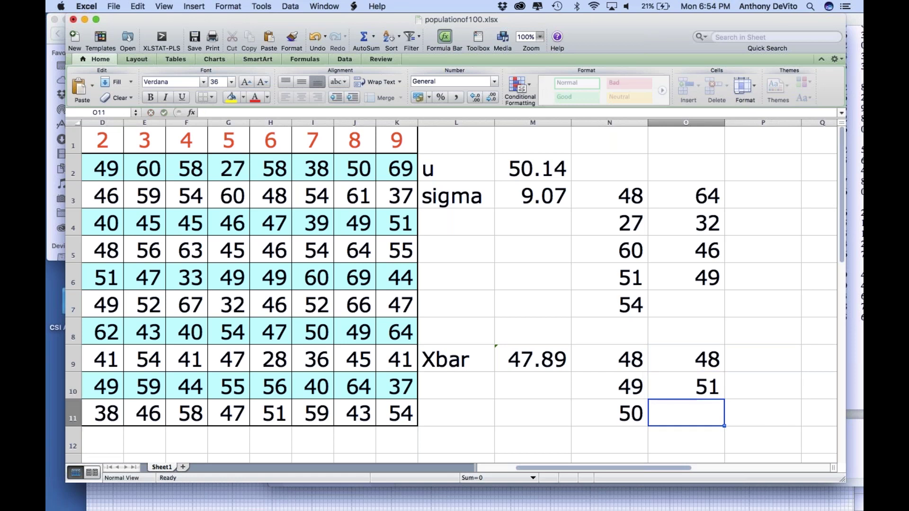
{"action": "scroll", "coordinate": [455, 278], "scroll_direction": "down", "scroll_amount": 1}
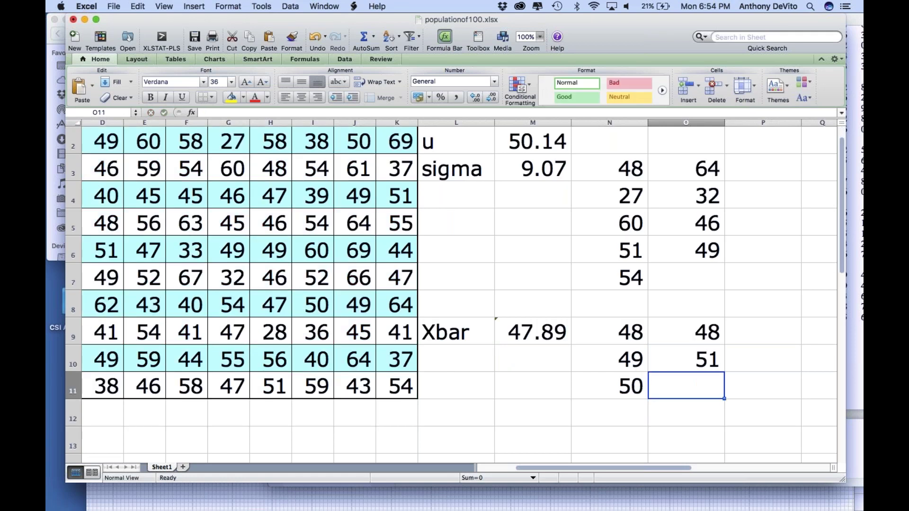
{"action": "type", "text": "54"}
{"action": "key", "text": "Return"}
Step: Extend the sample means with 53 in cell N12 and 49 in cell O12
{"action": "key", "text": "Left"}
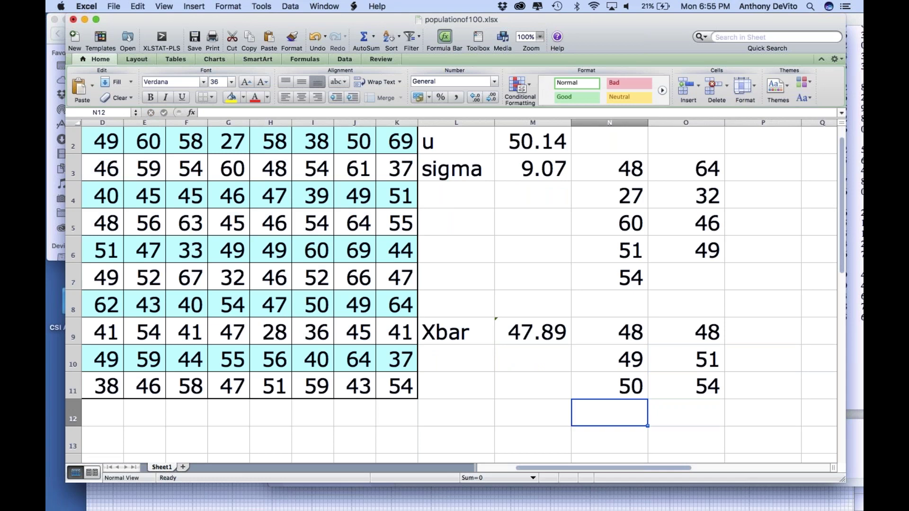
{"action": "type", "text": "53"}
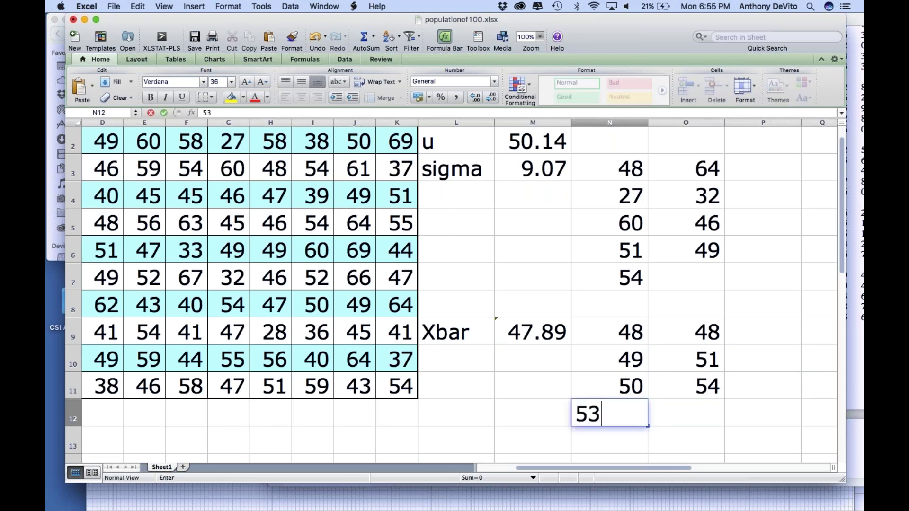
{"action": "key", "text": "Tab"}
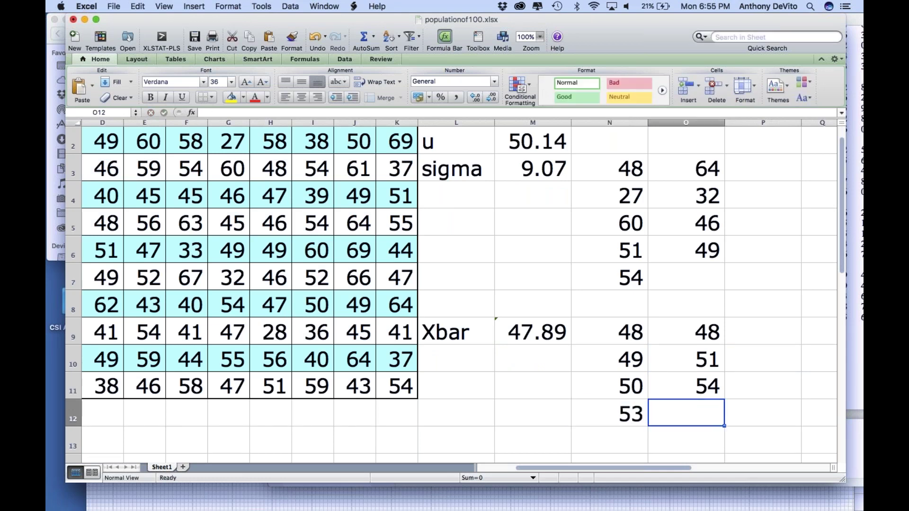
{"action": "type", "text": "49"}
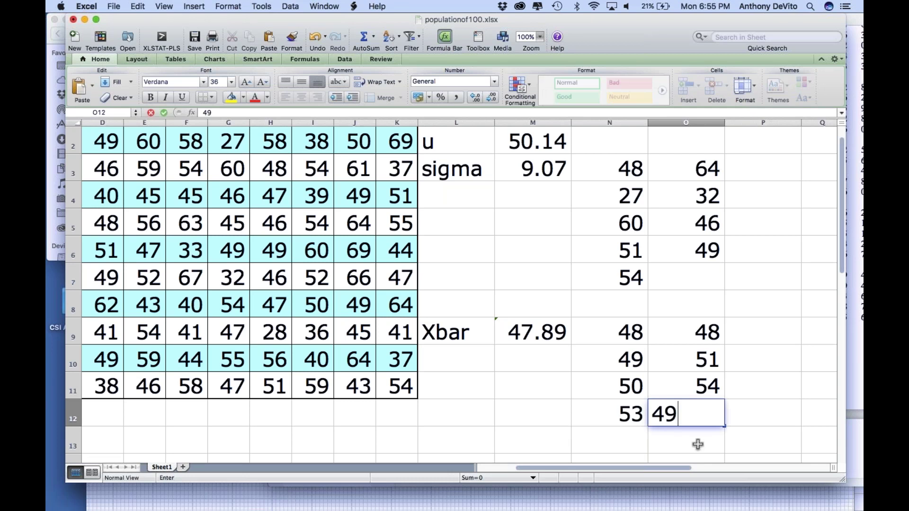
{"action": "left_click", "coordinate": [691, 437]}
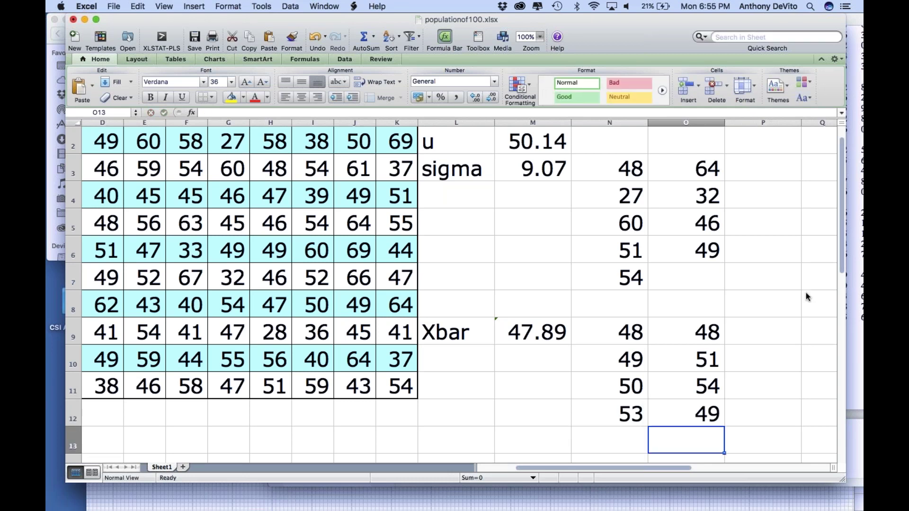
Step: Complete the list of sample means with 44 in cell N13 and 47 in cell O13
{"action": "scroll", "coordinate": [598, 349], "scroll_direction": "down", "scroll_amount": 2}
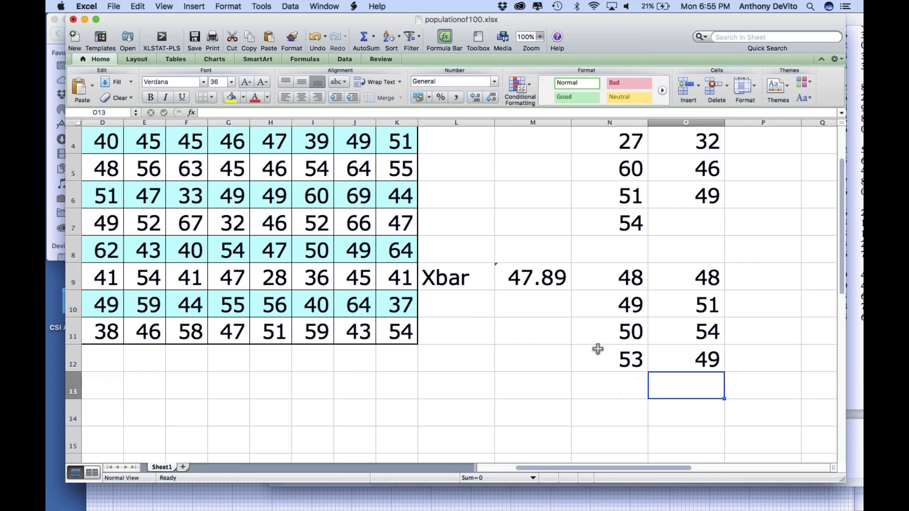
{"action": "left_click", "coordinate": [619, 385]}
{"action": "type", "text": "44"}
{"action": "key", "text": "Tab"}
{"action": "type", "text": "47"}
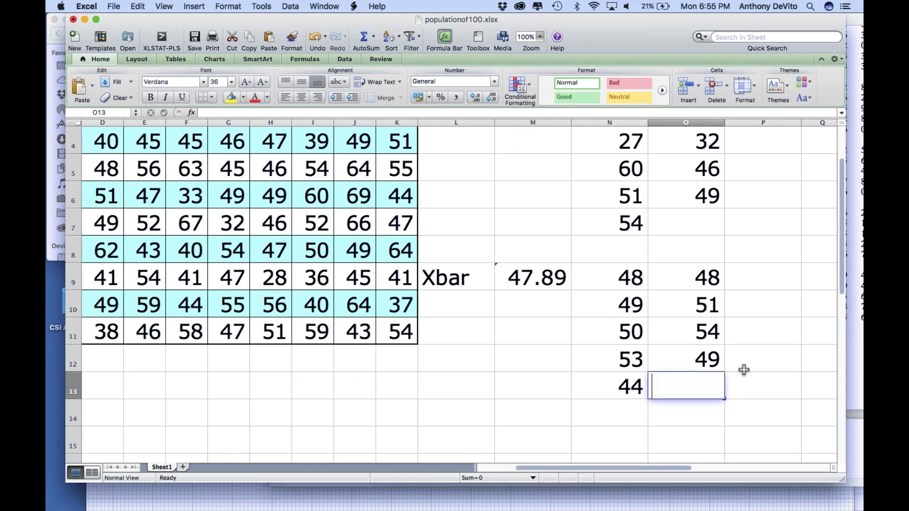
{"action": "left_click", "coordinate": [586, 375]}
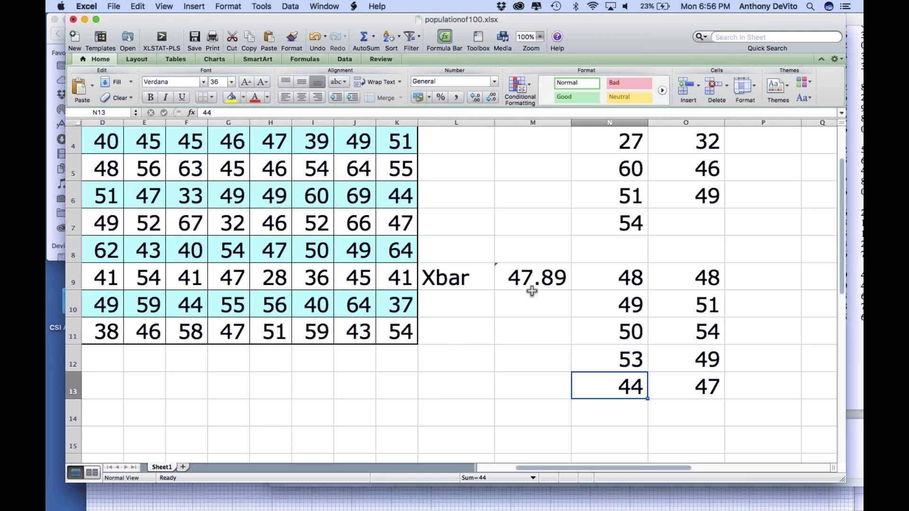
Step: Label cell L11 as Xbars for the average of the sample means
{"action": "left_click", "coordinate": [446, 335]}
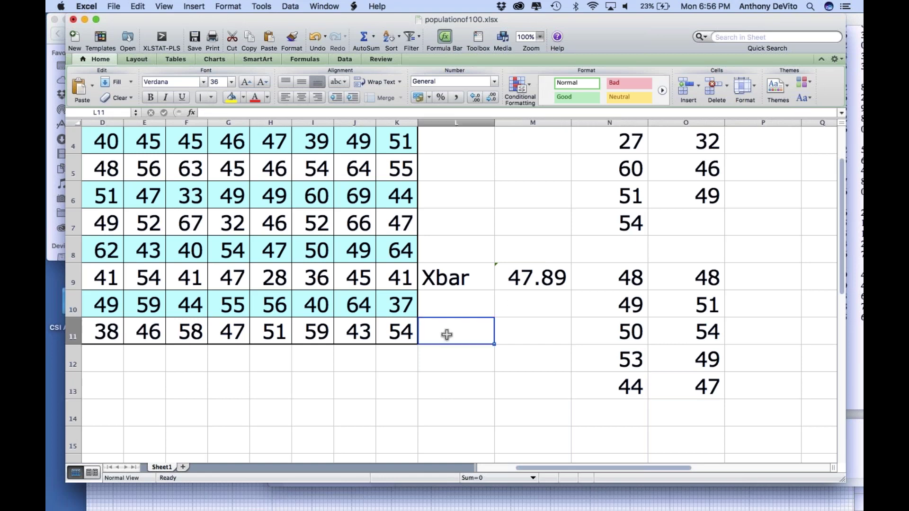
{"action": "type", "text": "Xbar"}
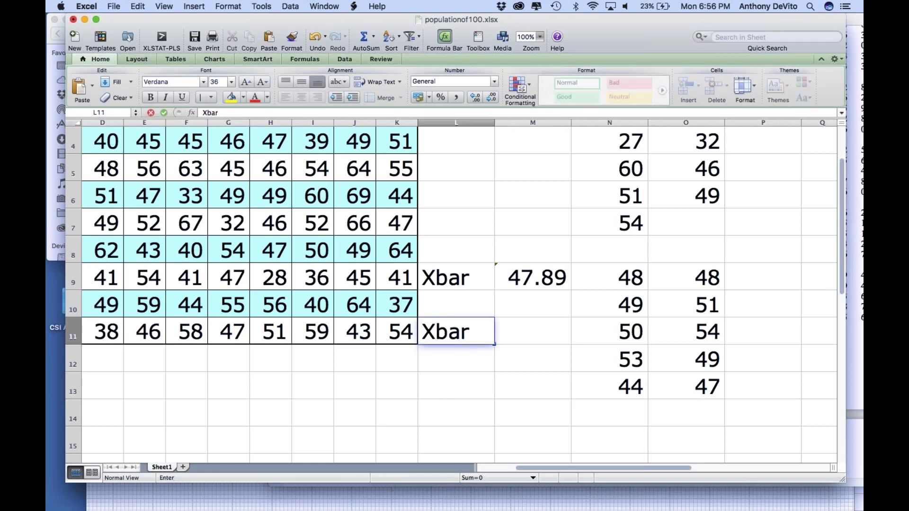
{"action": "left_click", "coordinate": [525, 327]}
{"action": "double_click", "coordinate": [471, 338]}
{"action": "type", "text": "x"}
{"action": "key", "text": "BackSpace"}
{"action": "type", "text": "s"}
Step: Calculate the average of the sample means N9:O13 in cell M11 with the AVERAGE function
{"action": "left_click", "coordinate": [527, 328]}
{"action": "type", "text": "="}
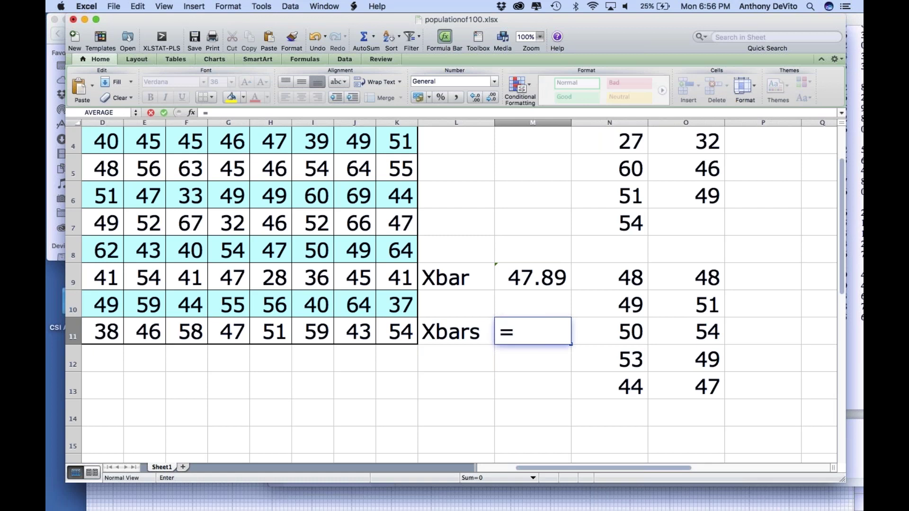
{"action": "type", "text": "average"}
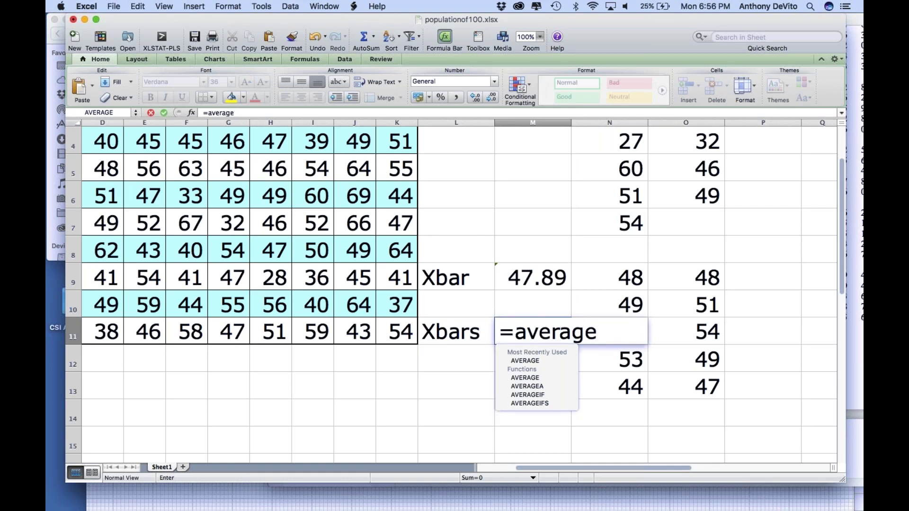
{"action": "type", "text": "("}
{"action": "left_click_drag", "start_coordinate": [604, 279], "coordinate": [690, 399]}
{"action": "key", "text": "Return"}
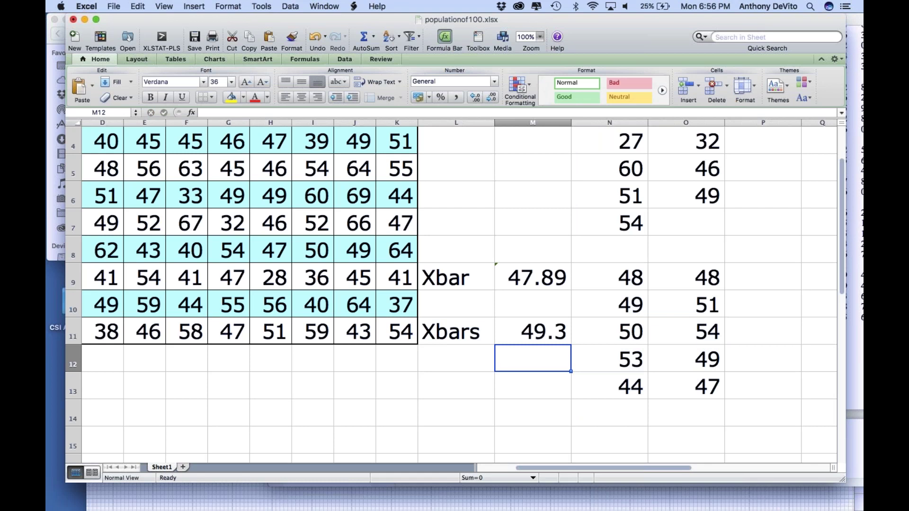
Step: Compare the population mean in M2 with the sample mean in M9 and the average of sample means in M11
{"action": "scroll", "coordinate": [454, 284], "scroll_direction": "up", "scroll_amount": 3}
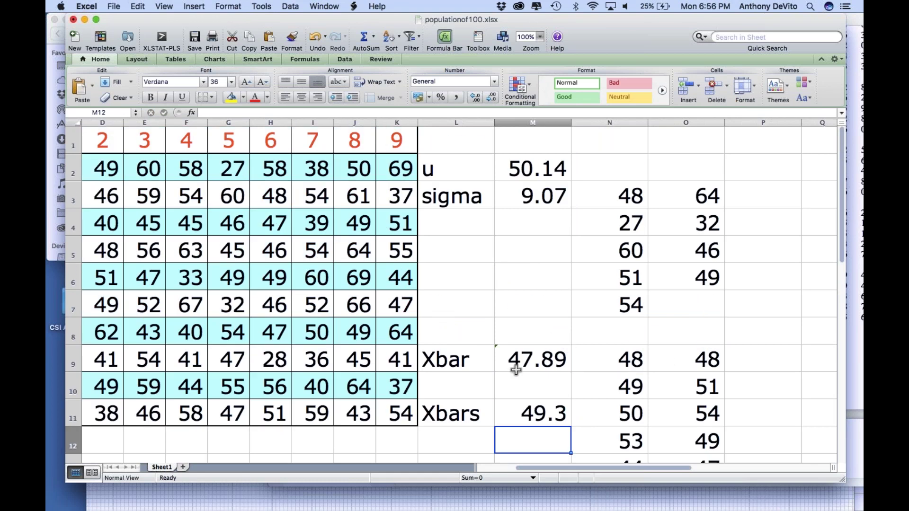
{"action": "left_click", "coordinate": [525, 176]}
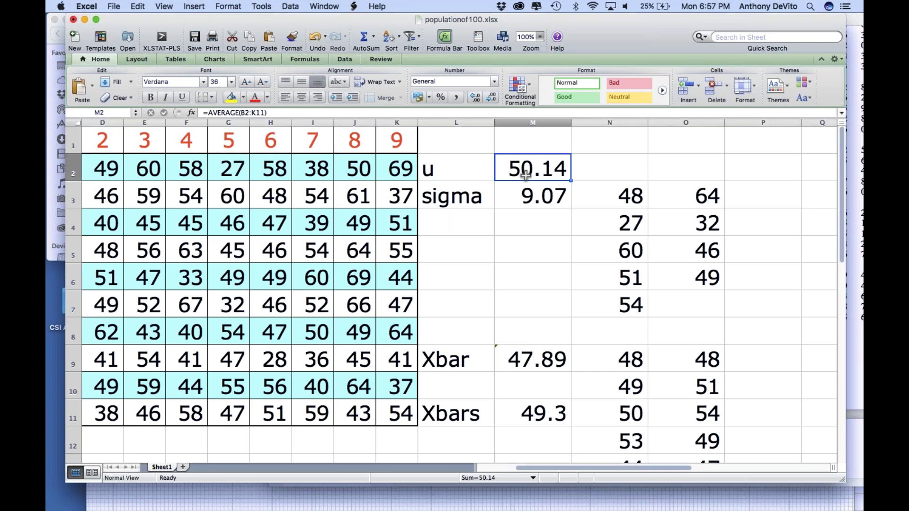
{"action": "scroll", "coordinate": [525, 177], "scroll_direction": "down", "scroll_amount": 3}
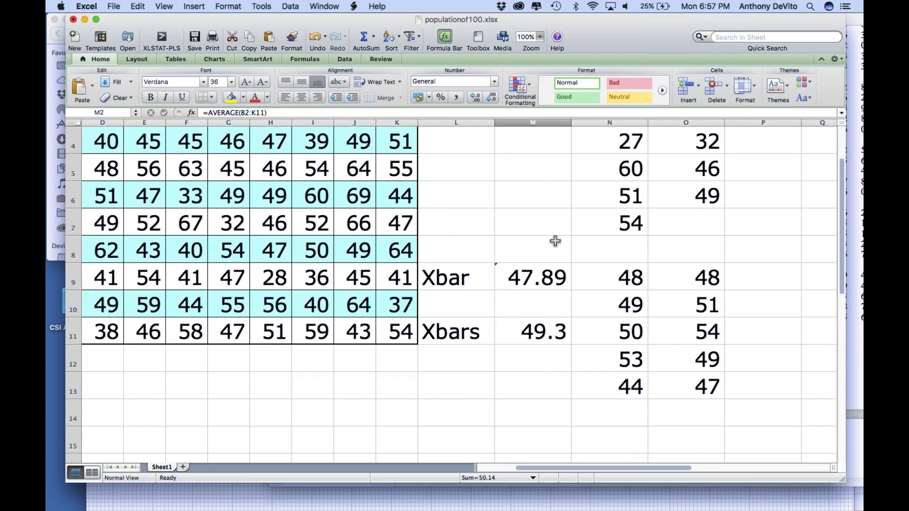
{"action": "scroll", "coordinate": [555, 241], "scroll_direction": "up", "scroll_amount": 2}
{"action": "scroll", "coordinate": [555, 241], "scroll_direction": "down", "scroll_amount": 3}
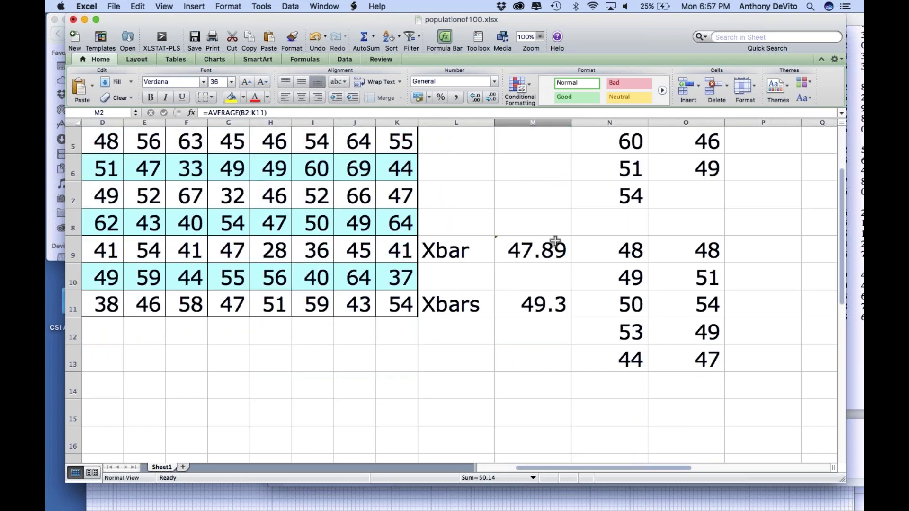
{"action": "left_click", "coordinate": [542, 302]}
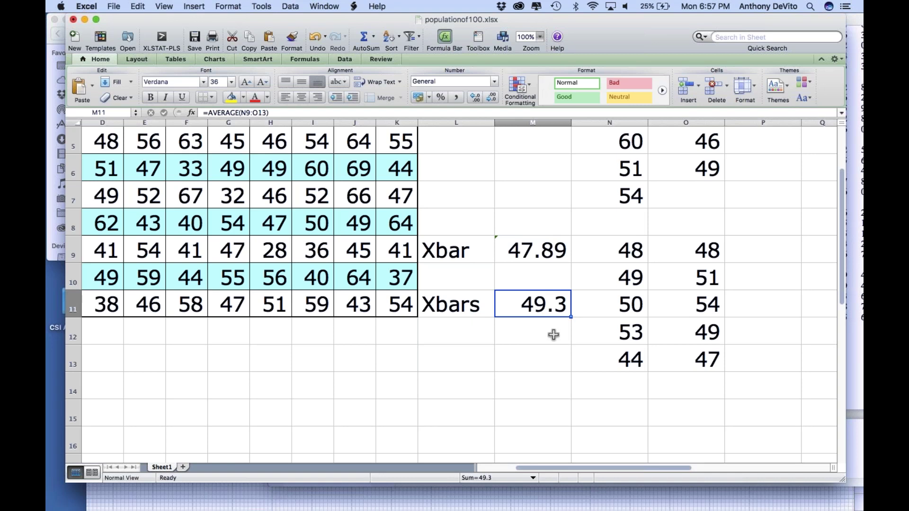
Step: Calculate the standard deviation of the sample means N9:O13 in cell L12 with the STDEV function
{"action": "left_click_drag", "start_coordinate": [630, 247], "coordinate": [679, 359]}
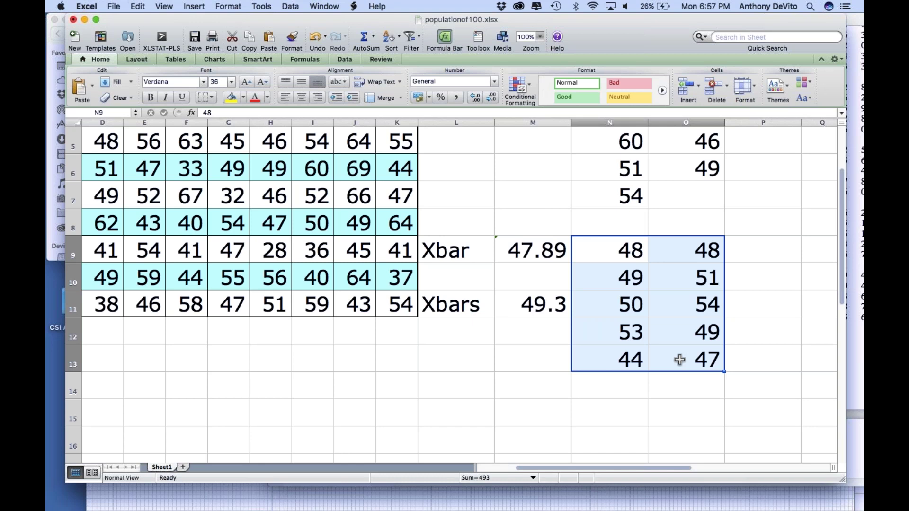
{"action": "left_click", "coordinate": [726, 410]}
{"action": "left_click", "coordinate": [620, 239]}
{"action": "left_click_drag", "start_coordinate": [621, 239], "coordinate": [676, 352]}
{"action": "left_click", "coordinate": [438, 336]}
{"action": "type", "text": "="}
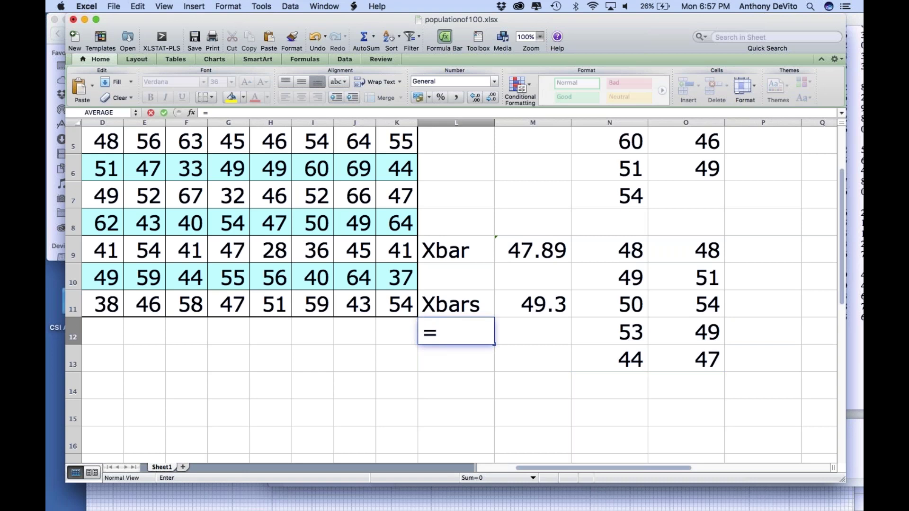
{"action": "type", "text": "std"}
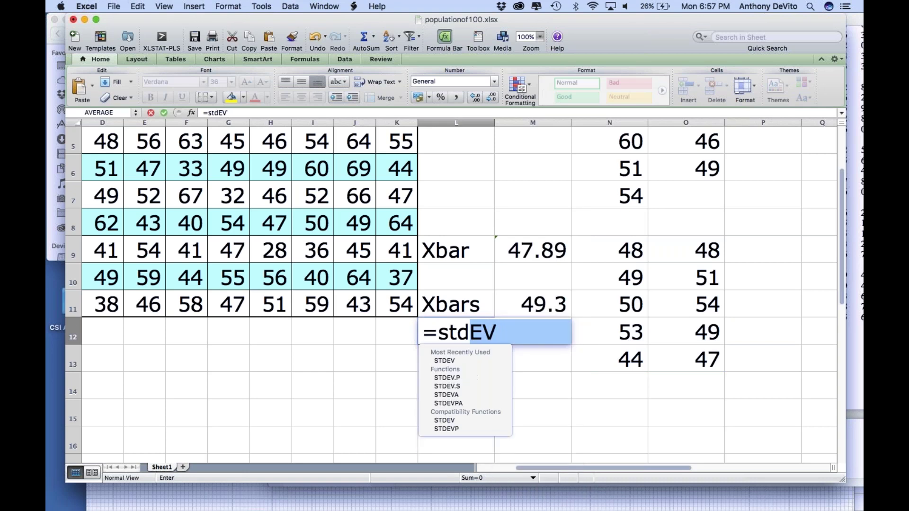
{"action": "type", "text": "ev("}
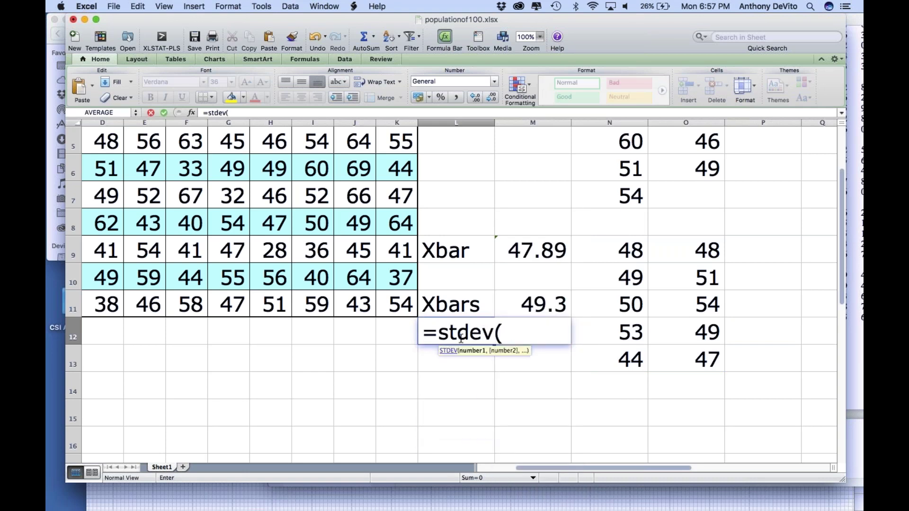
{"action": "left_click", "coordinate": [625, 250]}
{"action": "left_click_drag", "start_coordinate": [625, 250], "coordinate": [691, 360]}
{"action": "key", "text": "Return"}
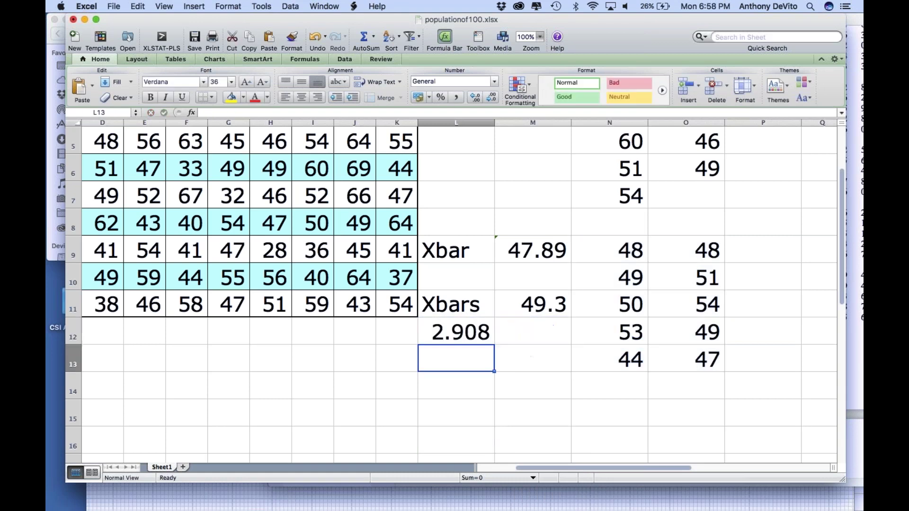
Step: Compare the standard deviation of the sample means in L12 with the population sigma in M3
{"action": "scroll", "coordinate": [566, 316], "scroll_direction": "up", "scroll_amount": 3}
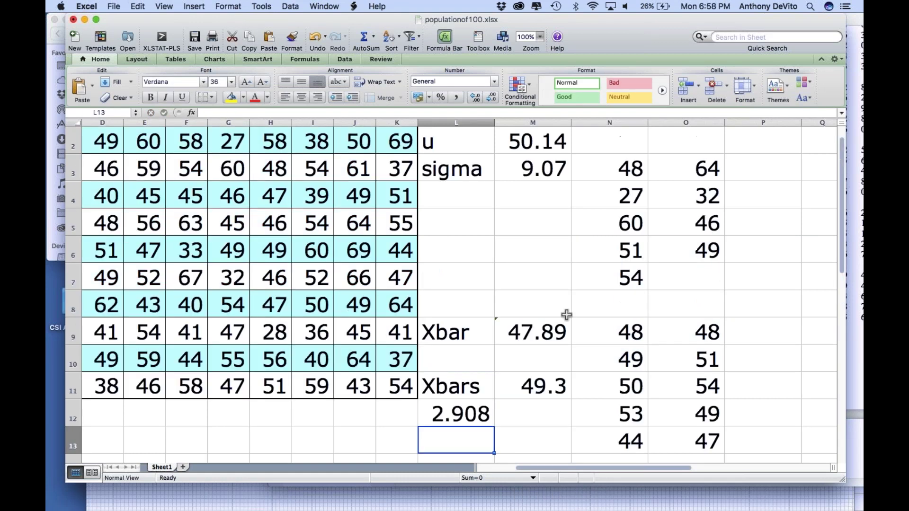
{"action": "left_click", "coordinate": [462, 413]}
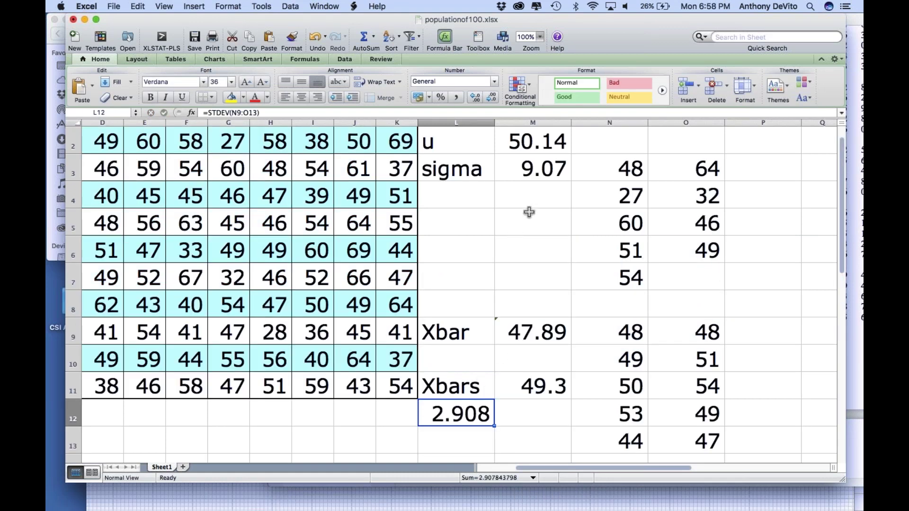
{"action": "left_click", "coordinate": [548, 167]}
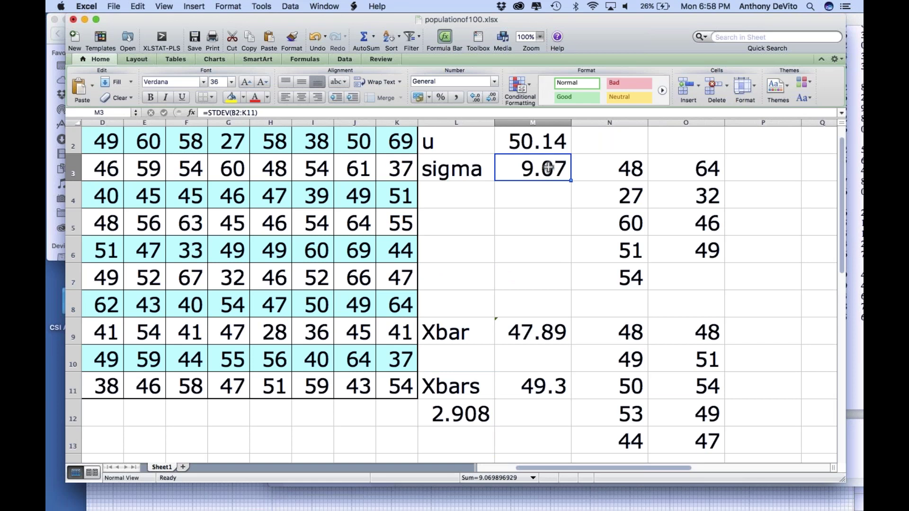
{"action": "left_click", "coordinate": [461, 414]}
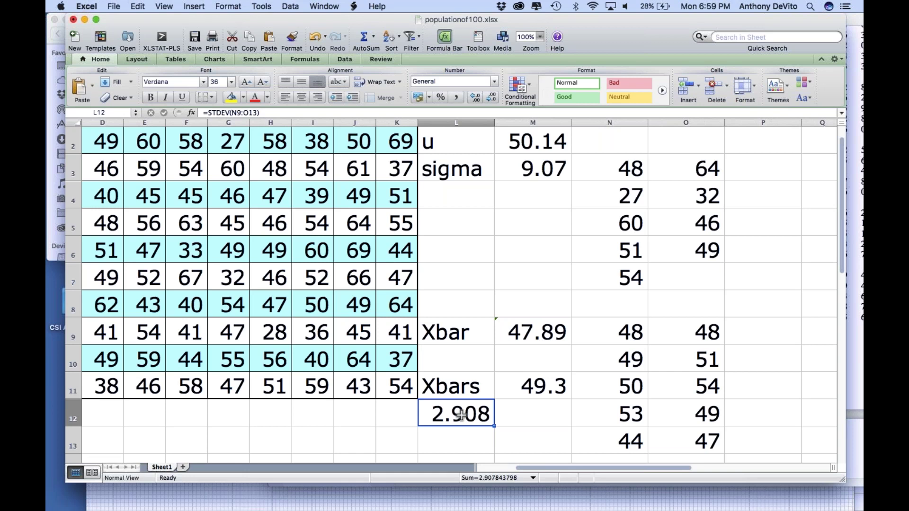
{"action": "scroll", "coordinate": [462, 415], "scroll_direction": "down", "scroll_amount": 2}
{"action": "left_click", "coordinate": [396, 366]}
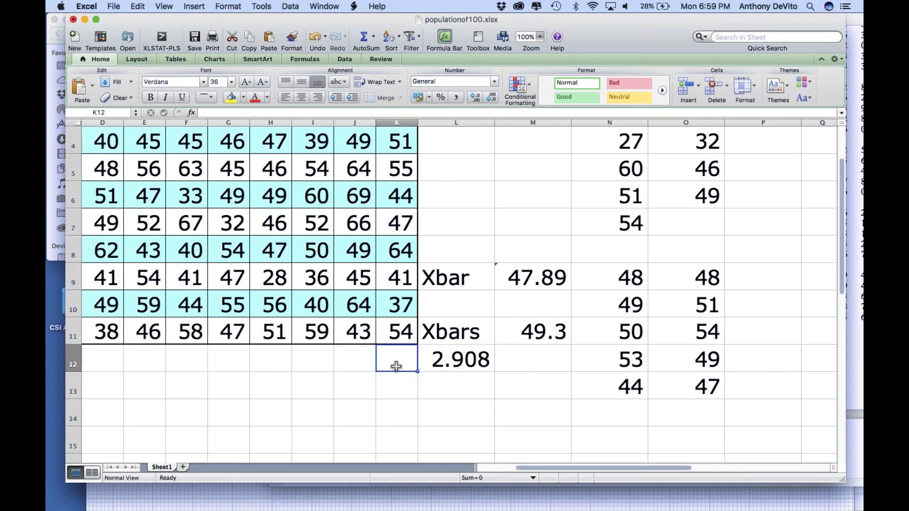
{"action": "type", "text": "d"}
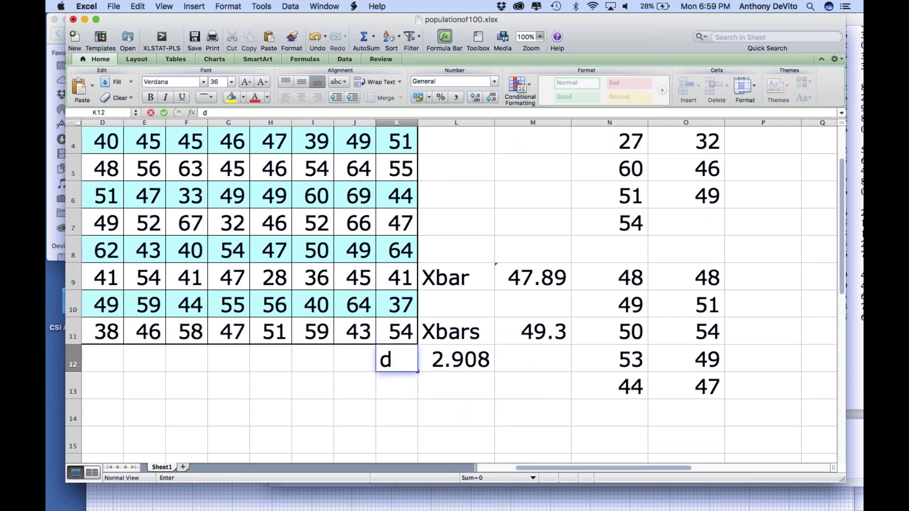
{"action": "key", "text": "BackSpace"}
{"action": "scroll", "coordinate": [497, 374], "scroll_direction": "up", "scroll_amount": 3}
{"action": "left_click", "coordinate": [453, 431]}
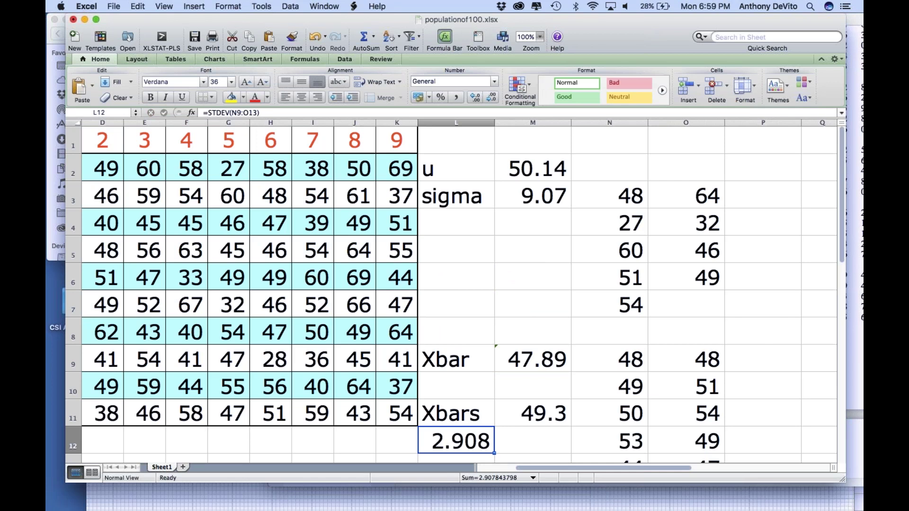
Step: Enter the label Standard Error in cell L13, below the standard deviation of the sample means
{"action": "scroll", "coordinate": [447, 281], "scroll_direction": "down", "scroll_amount": 7}
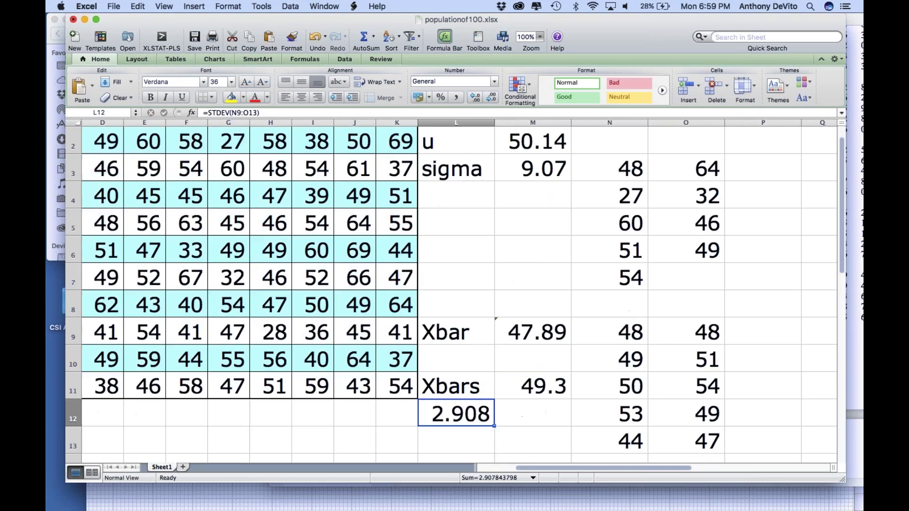
{"action": "left_click", "coordinate": [447, 281]}
{"action": "type", "text": "Stea"}
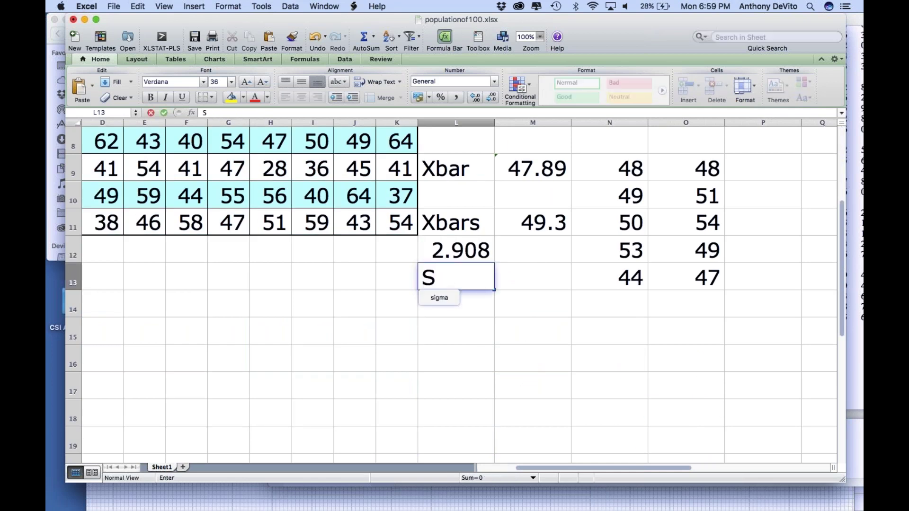
{"action": "key", "text": "BackSpace"}
{"action": "key", "text": "BackSpace"}
{"action": "type", "text": "andar"}
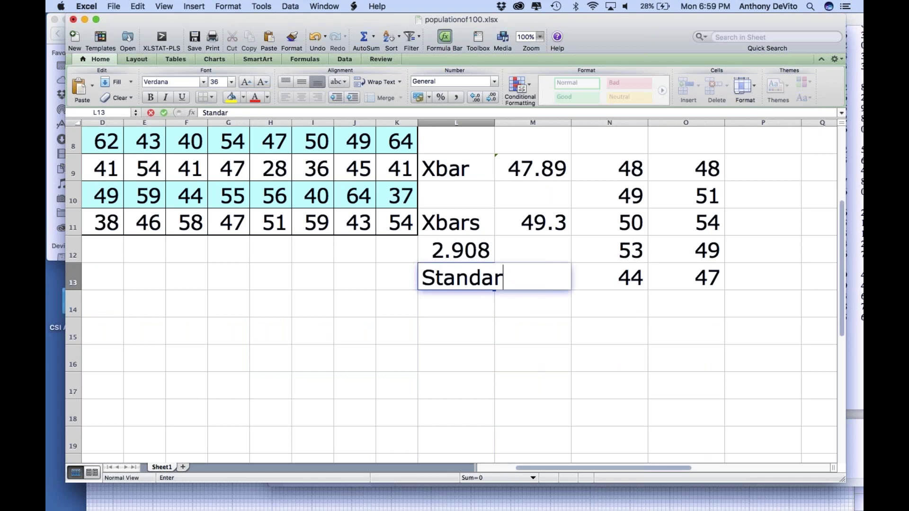
{"action": "type", "text": "d Error"}
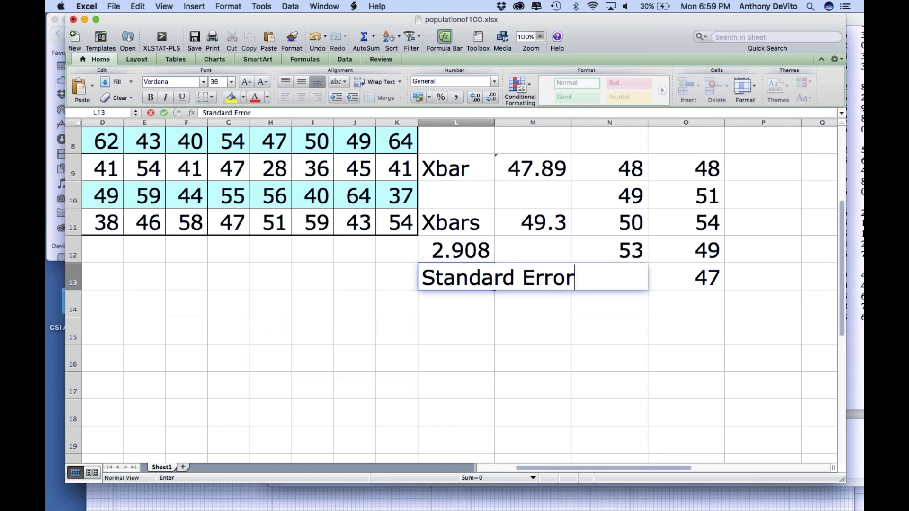
Step: Move the workbook window aside and switch to NoteBook, placing the Biostatistics_Blank page where there is room to draw
{"action": "left_click_drag", "start_coordinate": [608, 33], "coordinate": [574, 351]}
{"action": "left_click", "coordinate": [243, 188]}
{"action": "left_click", "coordinate": [221, 305]}
{"action": "left_click_drag", "start_coordinate": [220, 304], "coordinate": [214, 115]}
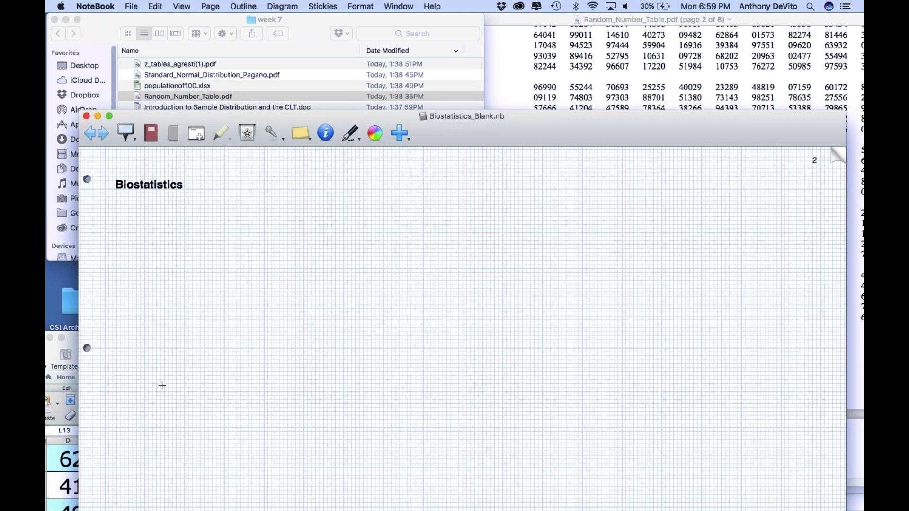
Step: Sketch a wide bell curve with a baseline and a centre line labelled 50, and write σ=9 beside it
{"action": "mouse_move", "coordinate": [150, 405]}
{"action": "left_mouse_down"}
{"action": "mouse_move", "coordinate": [292, 172]}
{"action": "mouse_move", "coordinate": [431, 405]}
{"action": "left_mouse_up"}
{"action": "left_click_drag", "start_coordinate": [164, 400], "coordinate": [443, 381]}
{"action": "left_click_drag", "start_coordinate": [284, 157], "coordinate": [306, 362]}
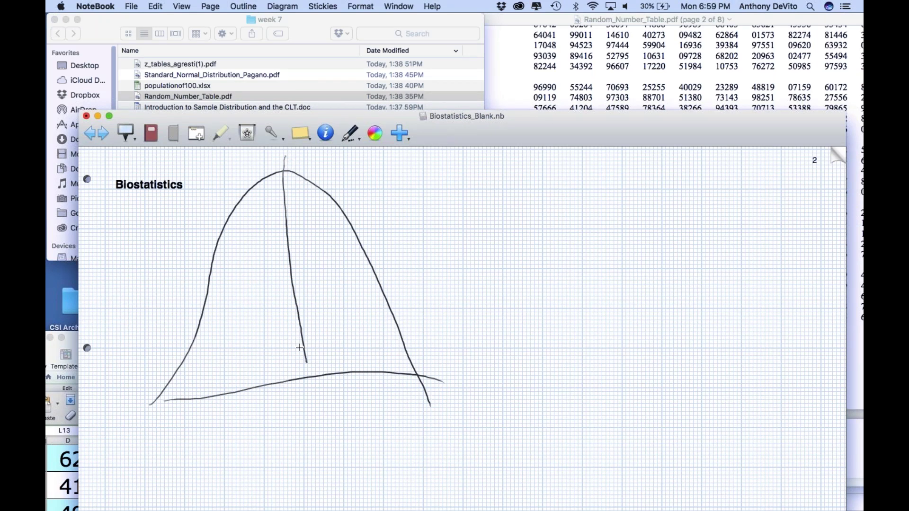
{"action": "left_click_drag", "start_coordinate": [285, 400], "coordinate": [284, 425]}
{"action": "left_click_drag", "start_coordinate": [285, 399], "coordinate": [302, 406]}
{"action": "left_click_drag", "start_coordinate": [379, 175], "coordinate": [398, 178]}
{"action": "left_click_drag", "start_coordinate": [392, 186], "coordinate": [422, 194]}
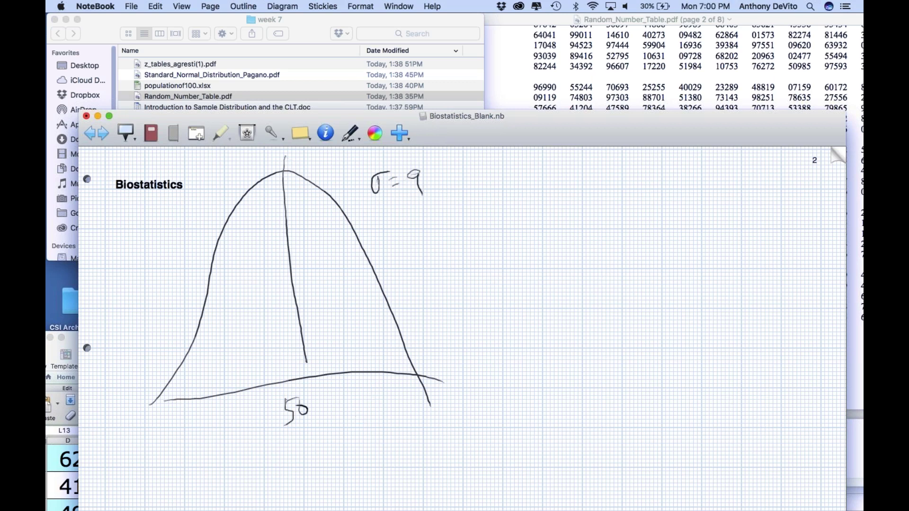
Step: Draw a vertical boundary line in each tail of the wide curve and label them 32 and 68
{"action": "left_click_drag", "start_coordinate": [199, 396], "coordinate": [191, 271]}
{"action": "left_click_drag", "start_coordinate": [395, 371], "coordinate": [389, 279]}
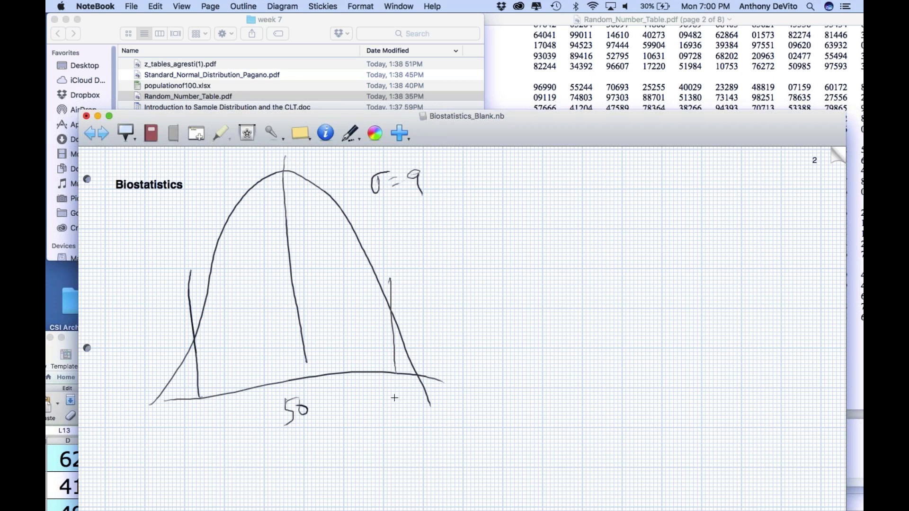
{"action": "mouse_move", "coordinate": [379, 394]}
{"action": "left_mouse_down"}
{"action": "mouse_move", "coordinate": [389, 408]}
{"action": "mouse_move", "coordinate": [407, 410]}
{"action": "left_mouse_up"}
{"action": "mouse_move", "coordinate": [180, 415]}
{"action": "left_mouse_down"}
{"action": "mouse_move", "coordinate": [191, 425]}
{"action": "mouse_move", "coordinate": [186, 438]}
{"action": "left_mouse_up"}
{"action": "mouse_move", "coordinate": [194, 412]}
{"action": "left_mouse_down"}
{"action": "mouse_move", "coordinate": [201, 425]}
{"action": "mouse_move", "coordinate": [214, 416]}
{"action": "left_mouse_up"}
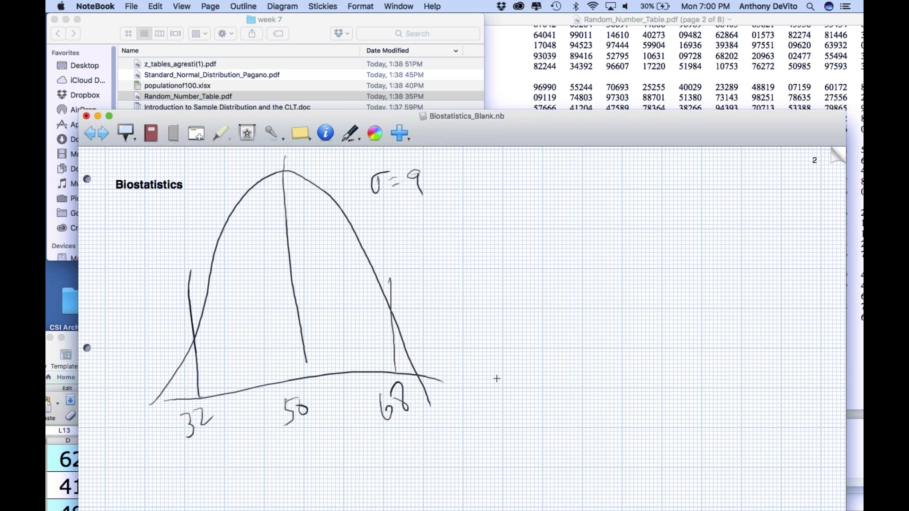
Step: Sketch a narrower bell curve beside the first, with a baseline and a centre line labelled with a circled 50
{"action": "mouse_move", "coordinate": [537, 391]}
{"action": "left_mouse_down"}
{"action": "mouse_move", "coordinate": [546, 313]}
{"action": "mouse_move", "coordinate": [590, 171]}
{"action": "mouse_move", "coordinate": [628, 237]}
{"action": "mouse_move", "coordinate": [665, 396]}
{"action": "left_mouse_up"}
{"action": "left_click_drag", "start_coordinate": [534, 398], "coordinate": [659, 391]}
{"action": "left_click_drag", "start_coordinate": [589, 157], "coordinate": [608, 410]}
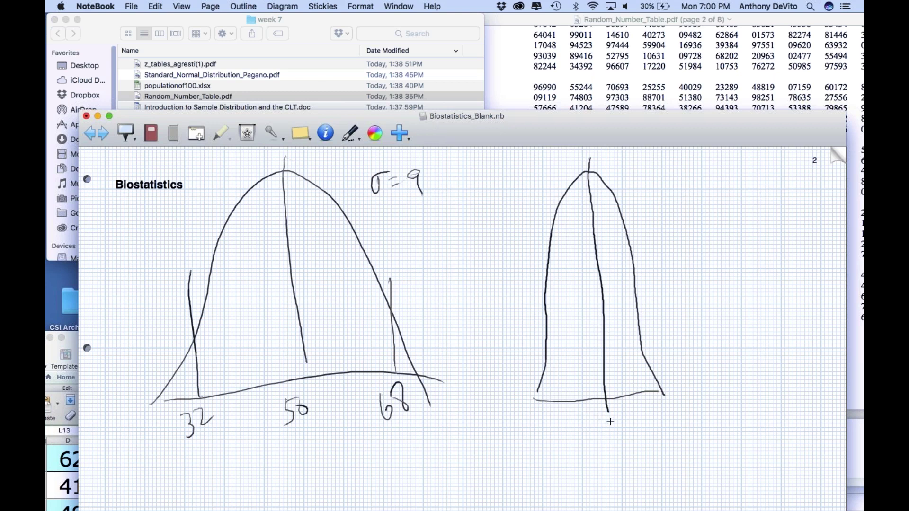
{"action": "mouse_move", "coordinate": [589, 419]}
{"action": "left_mouse_down"}
{"action": "mouse_move", "coordinate": [599, 427]}
{"action": "mouse_move", "coordinate": [589, 433]}
{"action": "mouse_move", "coordinate": [607, 424]}
{"action": "mouse_move", "coordinate": [607, 406]}
{"action": "left_mouse_up"}
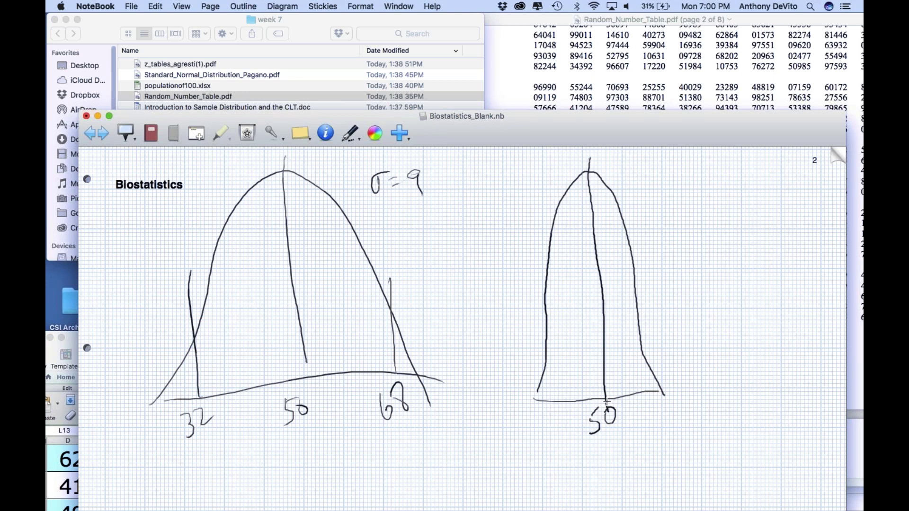
{"action": "mouse_move", "coordinate": [591, 410]}
{"action": "left_mouse_down"}
{"action": "mouse_move", "coordinate": [574, 447]}
{"action": "mouse_move", "coordinate": [597, 414]}
{"action": "left_mouse_up"}
Step: Write SD, SE=σ/√n with 9 noted by σ, and a circled SE=3 beside the narrow curve
{"action": "mouse_move", "coordinate": [693, 186]}
{"action": "left_mouse_down"}
{"action": "mouse_move", "coordinate": [684, 196]}
{"action": "mouse_move", "coordinate": [705, 203]}
{"action": "mouse_move", "coordinate": [693, 180]}
{"action": "left_mouse_up"}
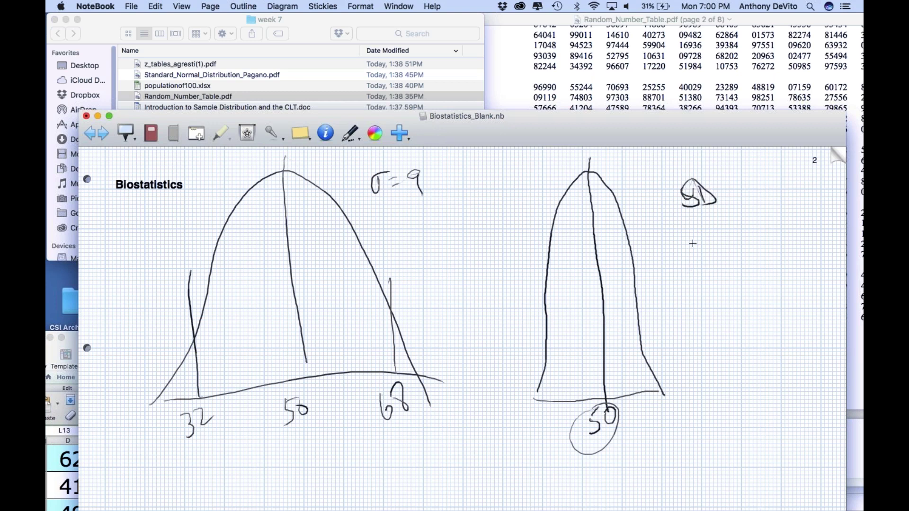
{"action": "mouse_move", "coordinate": [672, 227]}
{"action": "left_mouse_down"}
{"action": "mouse_move", "coordinate": [663, 250]}
{"action": "mouse_move", "coordinate": [710, 234]}
{"action": "mouse_move", "coordinate": [731, 209]}
{"action": "mouse_move", "coordinate": [754, 225]}
{"action": "mouse_move", "coordinate": [733, 251]}
{"action": "mouse_move", "coordinate": [742, 239]}
{"action": "mouse_move", "coordinate": [756, 254]}
{"action": "left_mouse_up"}
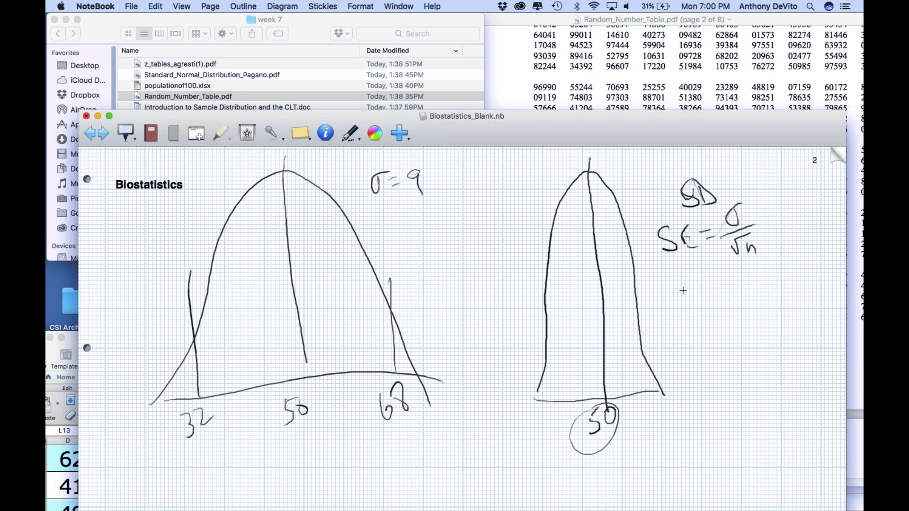
{"action": "mouse_move", "coordinate": [684, 279]}
{"action": "left_mouse_down"}
{"action": "mouse_move", "coordinate": [672, 299]}
{"action": "mouse_move", "coordinate": [719, 288]}
{"action": "left_mouse_up"}
{"action": "mouse_move", "coordinate": [727, 274]}
{"action": "left_mouse_down"}
{"action": "mouse_move", "coordinate": [738, 270]}
{"action": "mouse_move", "coordinate": [735, 294]}
{"action": "left_mouse_up"}
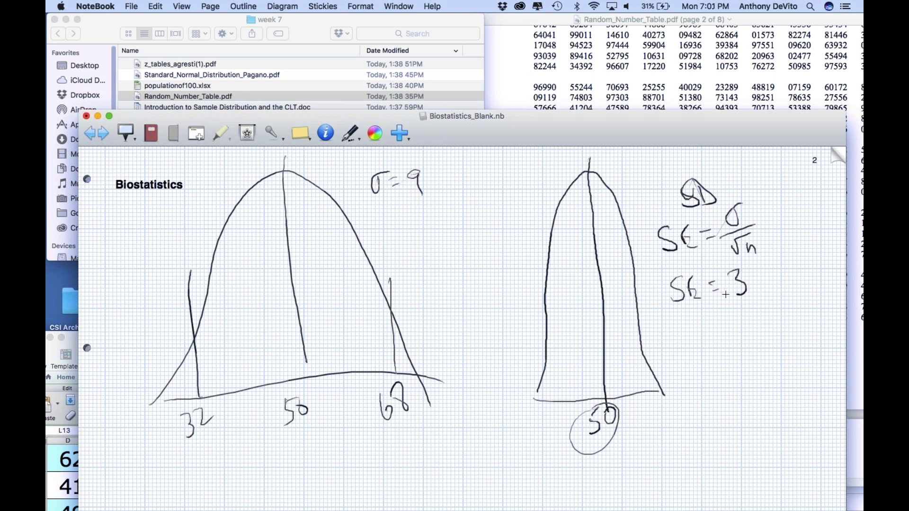
{"action": "left_click_drag", "start_coordinate": [748, 198], "coordinate": [750, 210]}
{"action": "mouse_move", "coordinate": [747, 305]}
{"action": "left_mouse_down"}
{"action": "mouse_move", "coordinate": [736, 266]}
{"action": "mouse_move", "coordinate": [703, 314]}
{"action": "mouse_move", "coordinate": [731, 315]}
{"action": "left_mouse_up"}
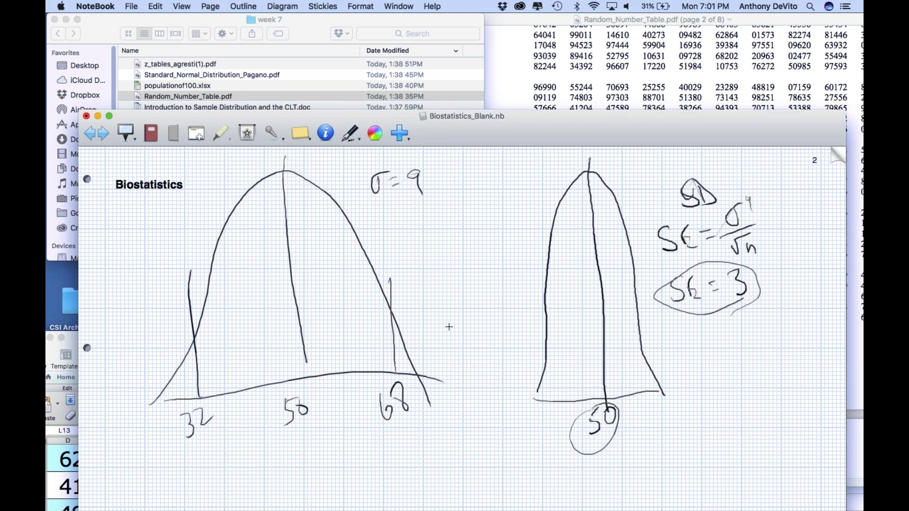
Step: Draw a boundary line on each side of the narrow curve and write 95% between them
{"action": "left_click_drag", "start_coordinate": [550, 400], "coordinate": [537, 284]}
{"action": "left_click_drag", "start_coordinate": [643, 394], "coordinate": [640, 292]}
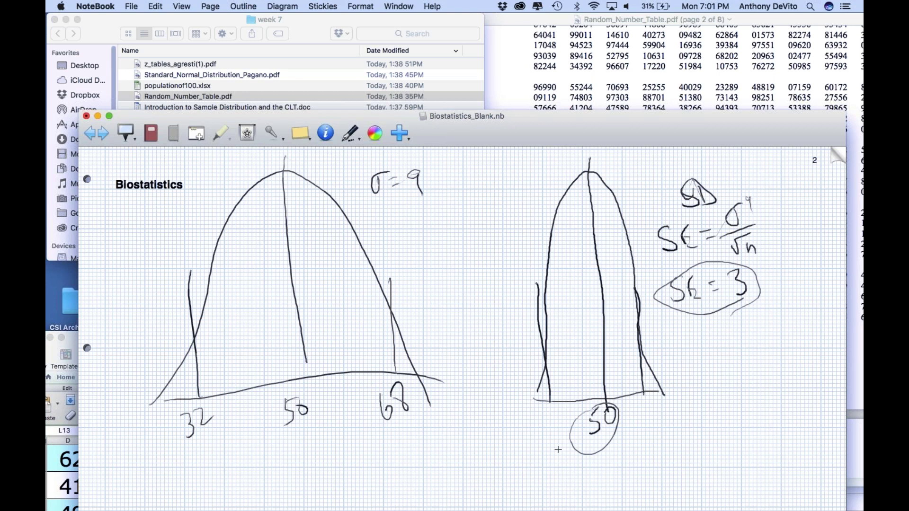
{"action": "mouse_move", "coordinate": [586, 324]}
{"action": "left_mouse_down"}
{"action": "mouse_move", "coordinate": [570, 334]}
{"action": "mouse_move", "coordinate": [581, 353]}
{"action": "left_mouse_up"}
{"action": "mouse_move", "coordinate": [583, 326]}
{"action": "left_mouse_down"}
{"action": "mouse_move", "coordinate": [604, 303]}
{"action": "mouse_move", "coordinate": [606, 338]}
{"action": "left_mouse_up"}
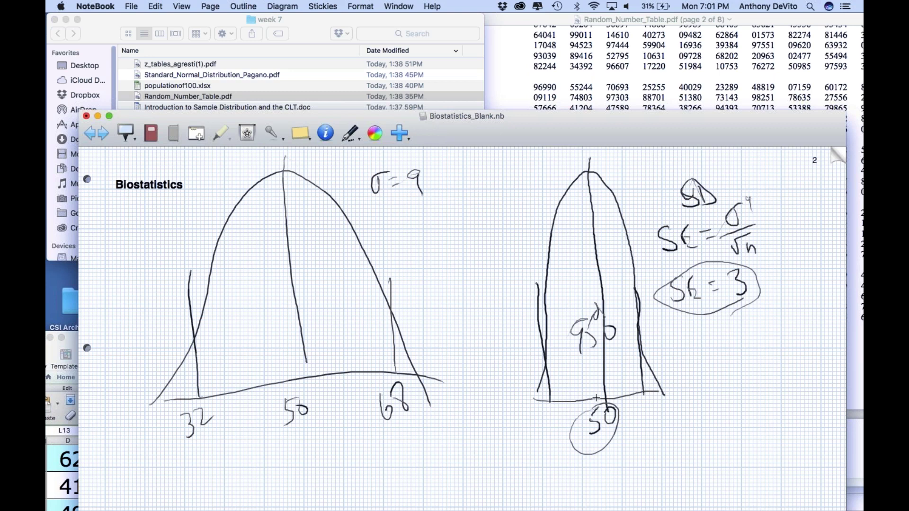
Step: Label the narrow curve's boundaries 44 and 56 and circle both values
{"action": "mouse_move", "coordinate": [538, 414]}
{"action": "left_mouse_down"}
{"action": "mouse_move", "coordinate": [535, 427]}
{"action": "mouse_move", "coordinate": [550, 440]}
{"action": "mouse_move", "coordinate": [554, 423]}
{"action": "mouse_move", "coordinate": [574, 423]}
{"action": "mouse_move", "coordinate": [568, 436]}
{"action": "left_mouse_up"}
{"action": "mouse_move", "coordinate": [638, 410]}
{"action": "left_mouse_down"}
{"action": "mouse_move", "coordinate": [644, 423]}
{"action": "mouse_move", "coordinate": [657, 406]}
{"action": "mouse_move", "coordinate": [648, 422]}
{"action": "left_mouse_up"}
{"action": "mouse_move", "coordinate": [660, 416]}
{"action": "left_mouse_down"}
{"action": "mouse_move", "coordinate": [665, 426]}
{"action": "mouse_move", "coordinate": [659, 420]}
{"action": "left_mouse_up"}
{"action": "mouse_move", "coordinate": [649, 391]}
{"action": "left_mouse_down"}
{"action": "mouse_move", "coordinate": [633, 408]}
{"action": "mouse_move", "coordinate": [653, 391]}
{"action": "left_mouse_up"}
{"action": "mouse_move", "coordinate": [563, 459]}
{"action": "left_mouse_down"}
{"action": "mouse_move", "coordinate": [507, 456]}
{"action": "mouse_move", "coordinate": [510, 467]}
{"action": "left_mouse_up"}
Step: Shade the area under the narrow curve between its boundaries and mark over the 50 at its centre
{"action": "mouse_move", "coordinate": [544, 509]}
{"action": "mouse_move", "coordinate": [566, 374]}
{"action": "left_mouse_down"}
{"action": "mouse_move", "coordinate": [634, 352]}
{"action": "mouse_move", "coordinate": [539, 367]}
{"action": "mouse_move", "coordinate": [611, 211]}
{"action": "mouse_move", "coordinate": [610, 237]}
{"action": "left_mouse_up"}
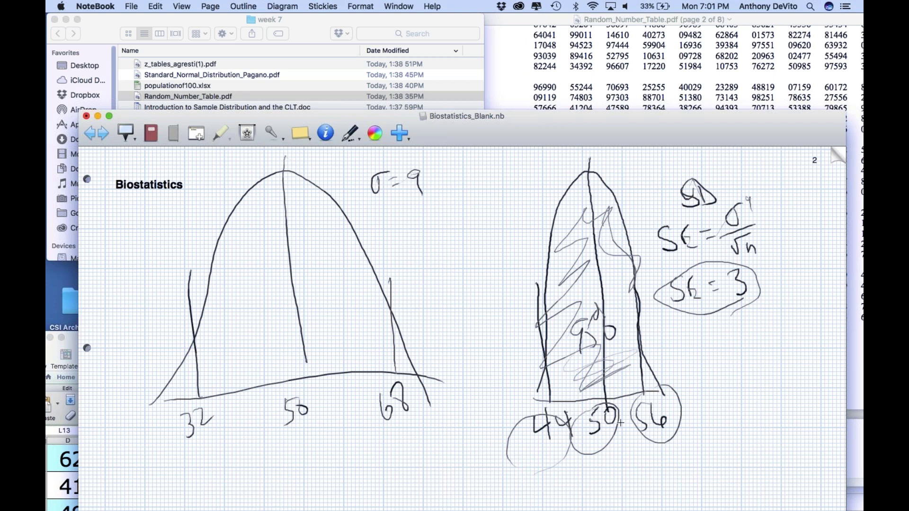
{"action": "mouse_move", "coordinate": [597, 406]}
{"action": "left_mouse_down"}
{"action": "mouse_move", "coordinate": [596, 431]}
{"action": "mouse_move", "coordinate": [615, 401]}
{"action": "left_mouse_up"}
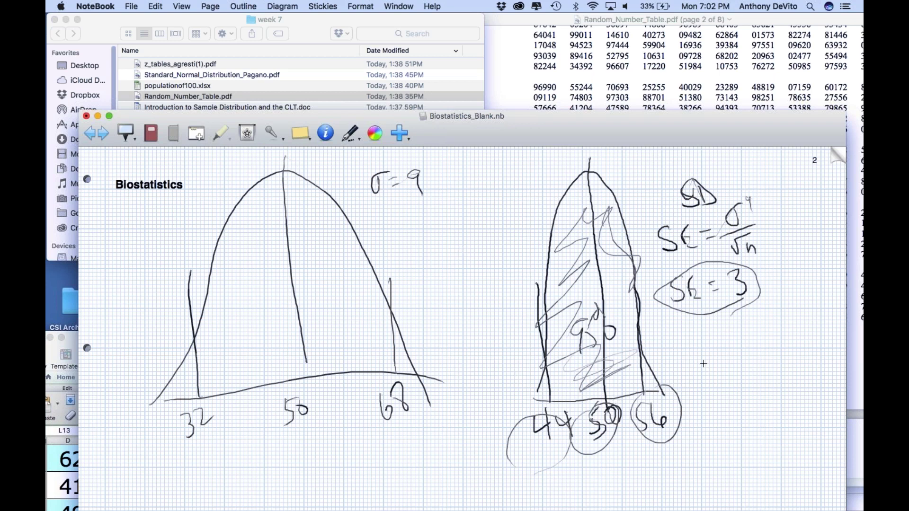
Step: Write -2(3) and +2(3) below the circled standard error
{"action": "mouse_move", "coordinate": [678, 338]}
{"action": "left_mouse_down"}
{"action": "mouse_move", "coordinate": [687, 355]}
{"action": "mouse_move", "coordinate": [710, 355]}
{"action": "left_mouse_up"}
{"action": "mouse_move", "coordinate": [714, 320]}
{"action": "left_mouse_down"}
{"action": "mouse_move", "coordinate": [726, 353]}
{"action": "mouse_move", "coordinate": [700, 384]}
{"action": "mouse_move", "coordinate": [706, 396]}
{"action": "left_mouse_up"}
{"action": "mouse_move", "coordinate": [719, 364]}
{"action": "left_mouse_down"}
{"action": "mouse_move", "coordinate": [724, 398]}
{"action": "mouse_move", "coordinate": [740, 384]}
{"action": "mouse_move", "coordinate": [732, 391]}
{"action": "left_mouse_up"}
{"action": "mouse_move", "coordinate": [744, 358]}
{"action": "left_mouse_down"}
{"action": "mouse_move", "coordinate": [755, 378]}
{"action": "mouse_move", "coordinate": [747, 396]}
{"action": "left_mouse_up"}
{"action": "left_click_drag", "start_coordinate": [657, 358], "coordinate": [672, 354]}
{"action": "left_click_drag", "start_coordinate": [681, 385], "coordinate": [694, 383]}
{"action": "left_click_drag", "start_coordinate": [686, 377], "coordinate": [687, 391]}
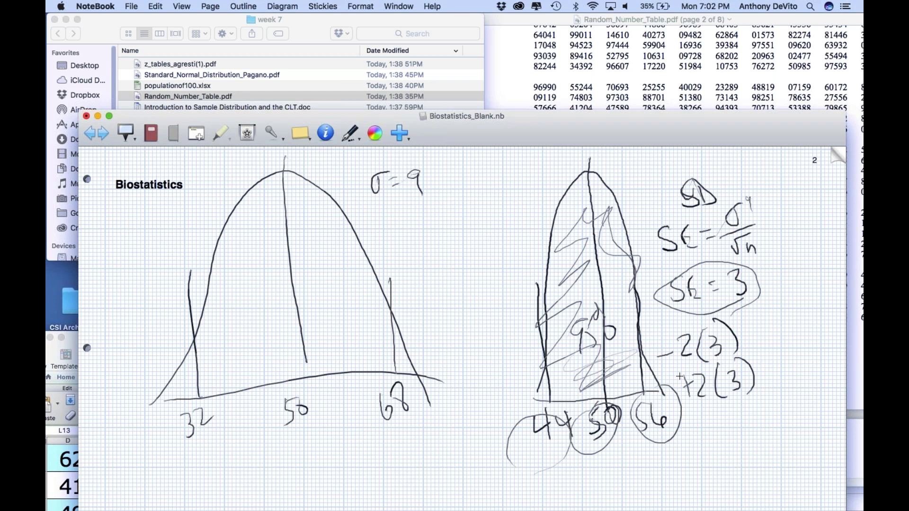
Step: Sketch a larger curve around the narrow one with thick tail marks, and label its two sides -3 and +3
{"action": "mouse_move", "coordinate": [545, 355]}
{"action": "left_mouse_down"}
{"action": "mouse_move", "coordinate": [521, 409]}
{"action": "mouse_move", "coordinate": [530, 232]}
{"action": "mouse_move", "coordinate": [561, 176]}
{"action": "mouse_move", "coordinate": [609, 172]}
{"action": "mouse_move", "coordinate": [697, 391]}
{"action": "mouse_move", "coordinate": [504, 402]}
{"action": "mouse_move", "coordinate": [534, 403]}
{"action": "mouse_move", "coordinate": [516, 350]}
{"action": "left_mouse_up"}
{"action": "mouse_move", "coordinate": [684, 384]}
{"action": "left_mouse_down"}
{"action": "mouse_move", "coordinate": [686, 365]}
{"action": "mouse_move", "coordinate": [688, 382]}
{"action": "left_mouse_up"}
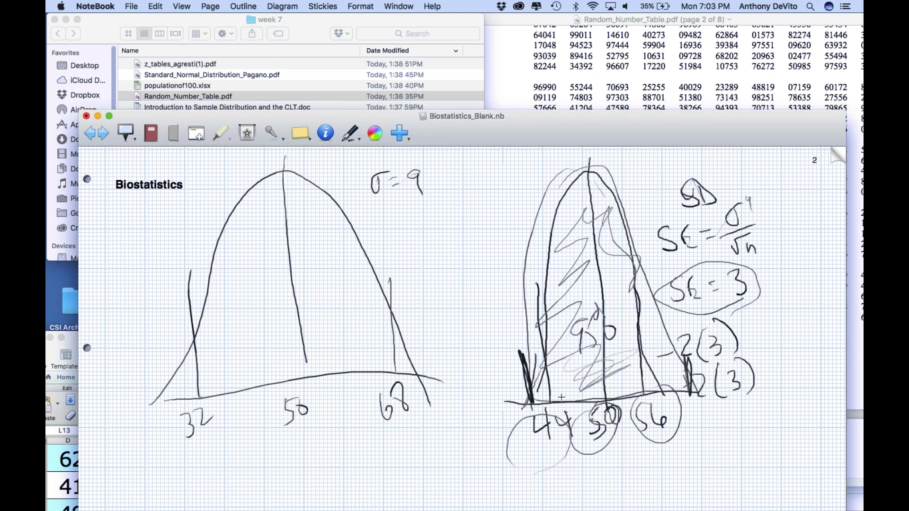
{"action": "left_click_drag", "start_coordinate": [502, 311], "coordinate": [503, 339]}
{"action": "left_click_drag", "start_coordinate": [488, 330], "coordinate": [499, 328]}
{"action": "mouse_move", "coordinate": [678, 323]}
{"action": "left_mouse_down"}
{"action": "mouse_move", "coordinate": [692, 310]}
{"action": "mouse_move", "coordinate": [700, 332]}
{"action": "left_mouse_up"}
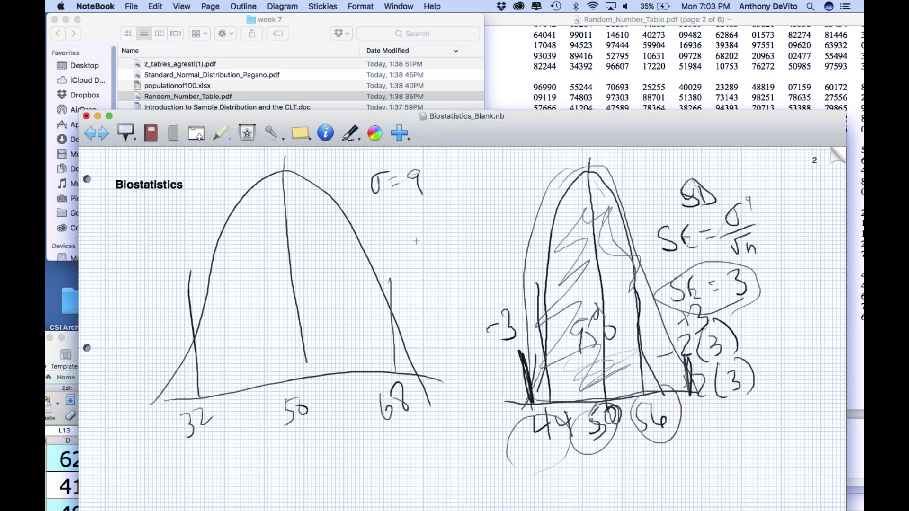
Step: Draw a line across the narrow curve between its boundaries and write a z value of 2 near the wide curve
{"action": "left_click_drag", "start_coordinate": [552, 310], "coordinate": [636, 303]}
{"action": "left_click_drag", "start_coordinate": [544, 300], "coordinate": [564, 311]}
{"action": "mouse_move", "coordinate": [397, 220]}
{"action": "left_mouse_down"}
{"action": "mouse_move", "coordinate": [414, 219]}
{"action": "mouse_move", "coordinate": [421, 243]}
{"action": "mouse_move", "coordinate": [436, 221]}
{"action": "mouse_move", "coordinate": [489, 225]}
{"action": "left_mouse_up"}
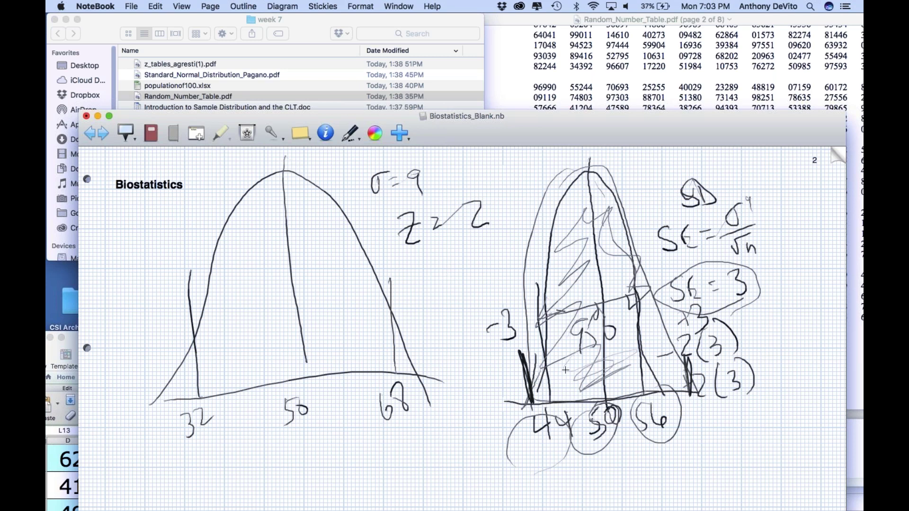
Step: Mark the narrow curve's lower boundary and tails with thick strokes, and write a short note beside the wide curve's upper tail
{"action": "mouse_move", "coordinate": [548, 384]}
{"action": "left_mouse_down"}
{"action": "mouse_move", "coordinate": [549, 369]}
{"action": "mouse_move", "coordinate": [550, 397]}
{"action": "mouse_move", "coordinate": [502, 373]}
{"action": "left_mouse_up"}
{"action": "left_click_drag", "start_coordinate": [534, 386], "coordinate": [542, 402]}
{"action": "mouse_move", "coordinate": [440, 367]}
{"action": "left_mouse_down"}
{"action": "mouse_move", "coordinate": [450, 378]}
{"action": "mouse_move", "coordinate": [460, 362]}
{"action": "mouse_move", "coordinate": [472, 386]}
{"action": "mouse_move", "coordinate": [469, 365]}
{"action": "left_mouse_up"}
{"action": "left_click_drag", "start_coordinate": [535, 384], "coordinate": [539, 396]}
{"action": "mouse_move", "coordinate": [695, 377]}
{"action": "left_mouse_down"}
{"action": "mouse_move", "coordinate": [692, 393]}
{"action": "mouse_move", "coordinate": [696, 379]}
{"action": "left_mouse_up"}
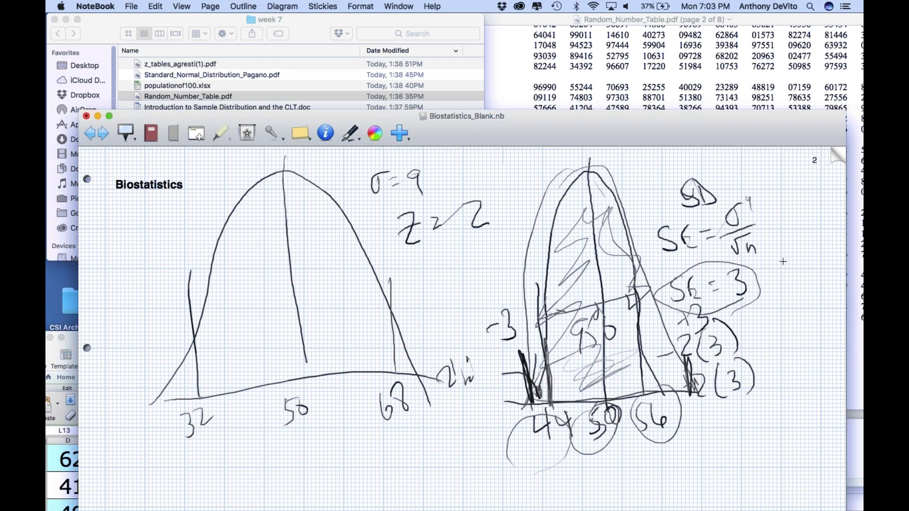
Step: Search the computer for "agresti z" and open the z_tables_agresti.pdf file
{"action": "left_click", "coordinate": [809, 6]}
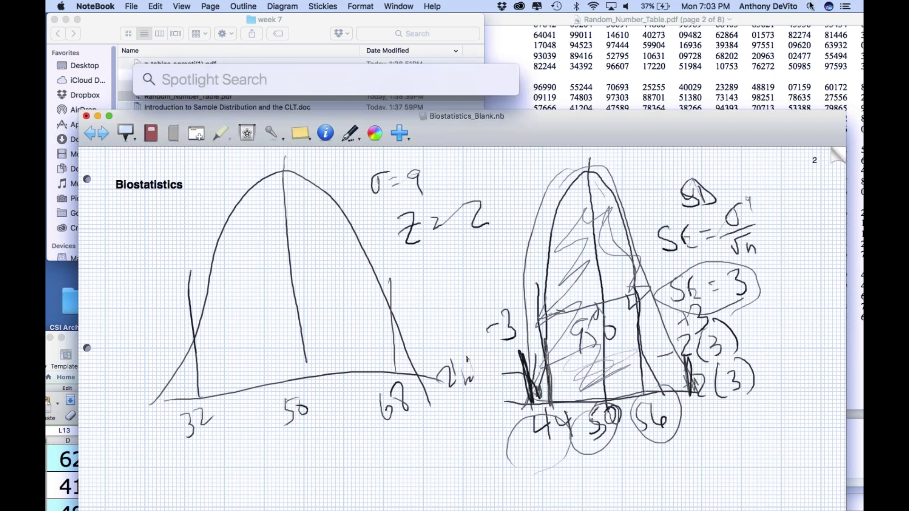
{"action": "type", "text": "agr"}
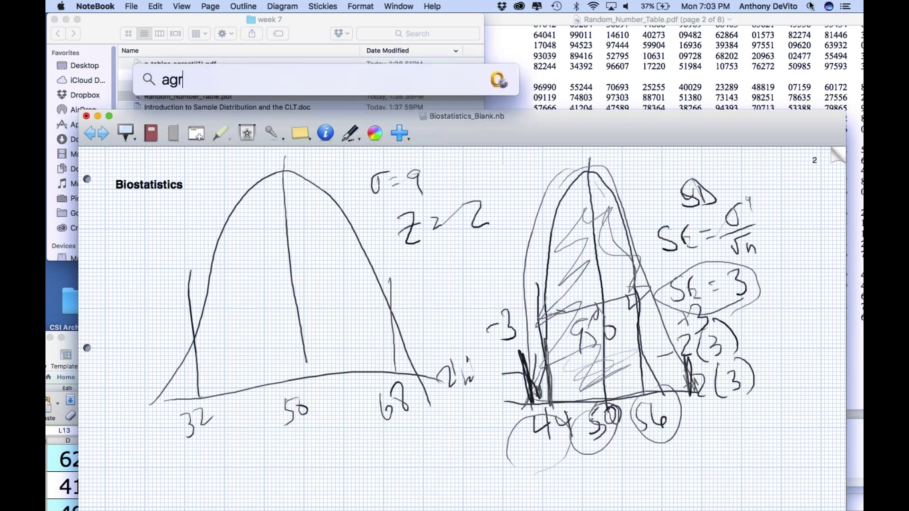
{"action": "type", "text": "esti z"}
{"action": "key", "text": "Return"}
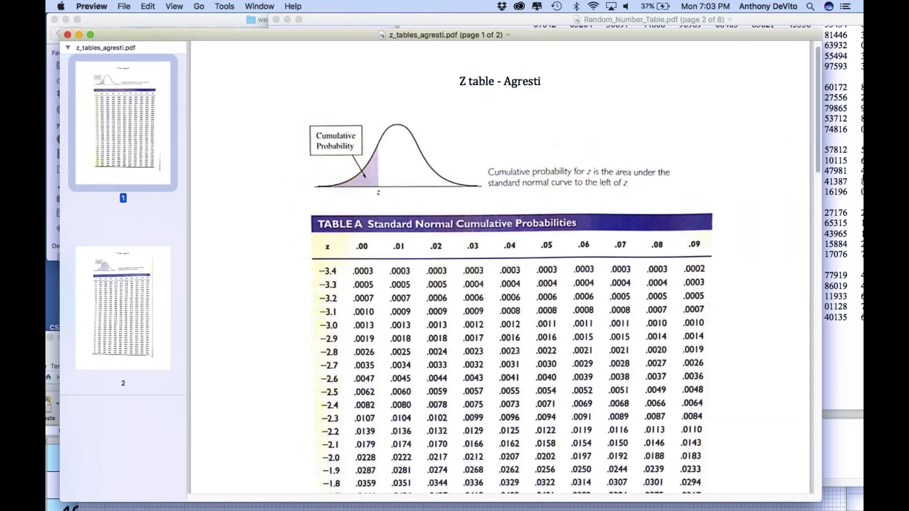
Step: Examine the cumulative probabilities for negative z values in Table A, comparing the row and column headings with the tail-area diagram
{"action": "scroll", "coordinate": [528, 251], "scroll_direction": "down", "scroll_amount": 4}
{"action": "scroll", "coordinate": [528, 250], "scroll_direction": "up", "scroll_amount": 1}
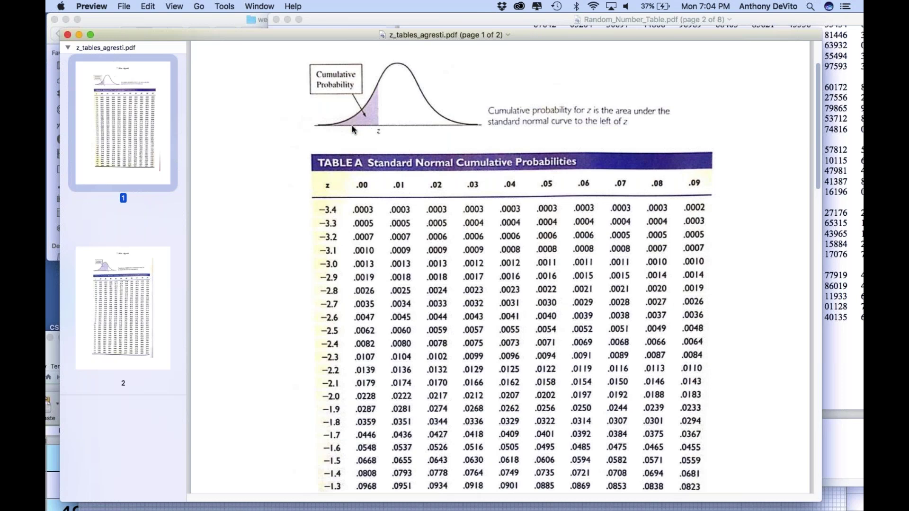
{"action": "scroll", "coordinate": [485, 322], "scroll_direction": "down", "scroll_amount": 5}
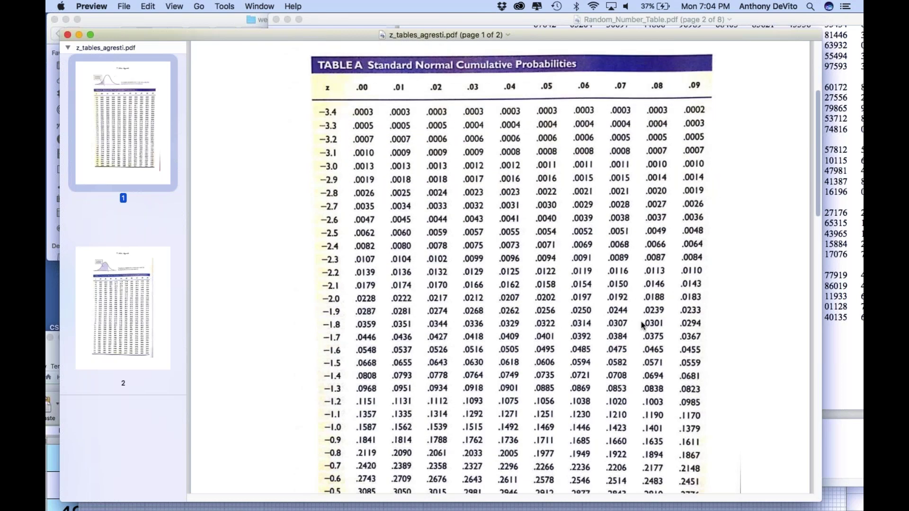
{"action": "scroll", "coordinate": [543, 282], "scroll_direction": "up", "scroll_amount": 3}
{"action": "scroll", "coordinate": [525, 332], "scroll_direction": "down", "scroll_amount": 2}
{"action": "scroll", "coordinate": [521, 340], "scroll_direction": "up", "scroll_amount": 1}
{"action": "scroll", "coordinate": [496, 280], "scroll_direction": "down", "scroll_amount": 3}
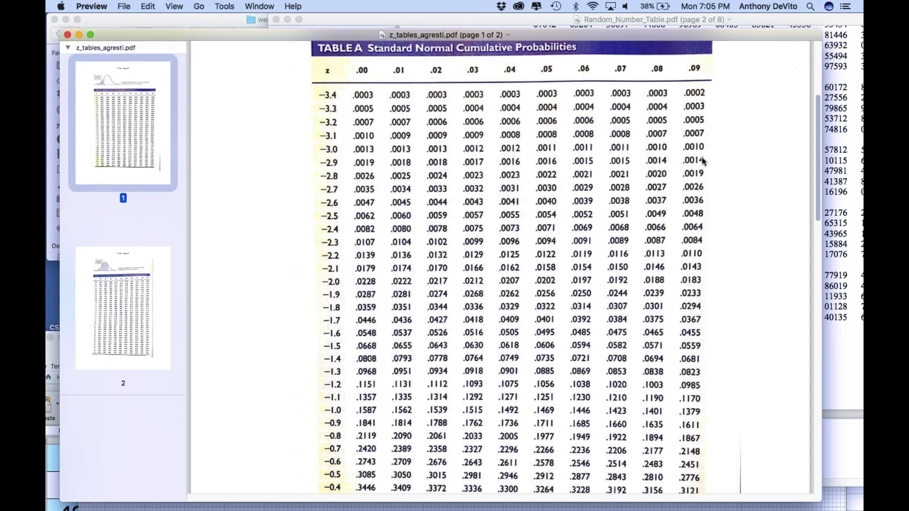
{"action": "scroll", "coordinate": [501, 191], "scroll_direction": "up", "scroll_amount": 1}
{"action": "scroll", "coordinate": [501, 191], "scroll_direction": "down", "scroll_amount": 2}
{"action": "scroll", "coordinate": [494, 199], "scroll_direction": "up", "scroll_amount": 3}
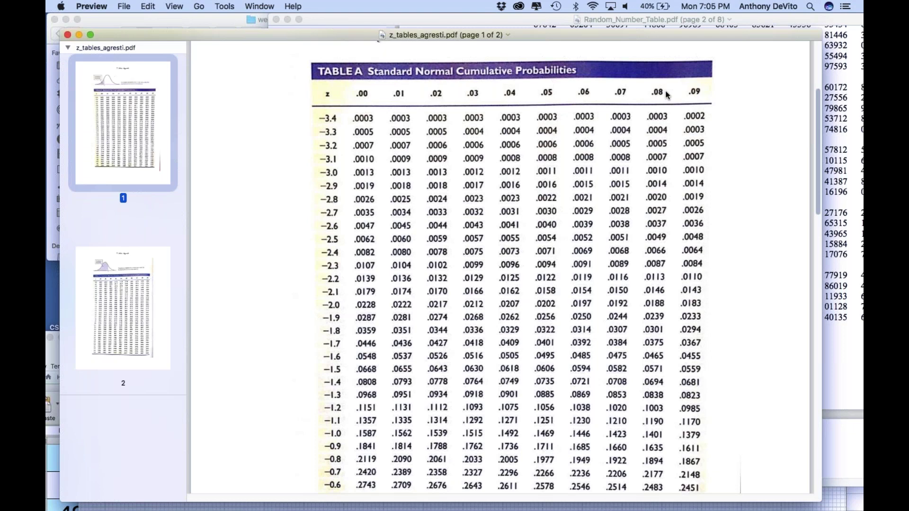
{"action": "scroll", "coordinate": [627, 246], "scroll_direction": "down", "scroll_amount": 3}
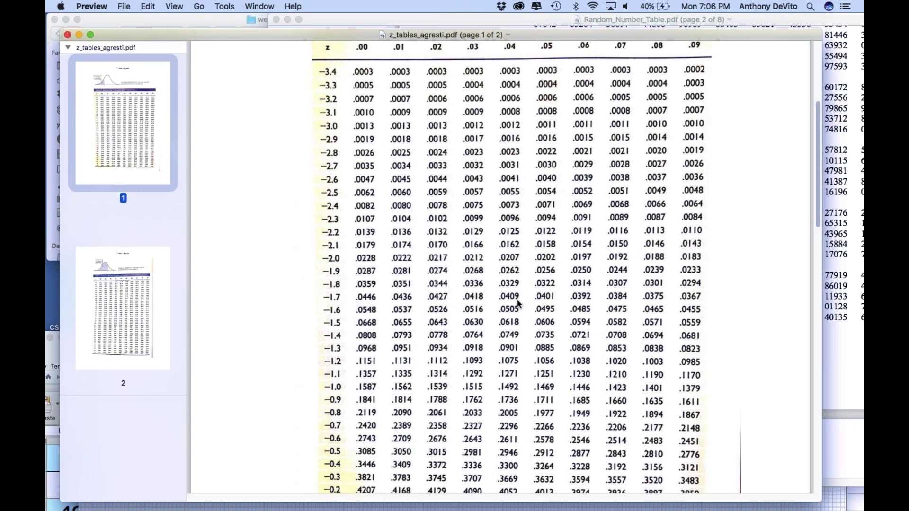
{"action": "scroll", "coordinate": [517, 299], "scroll_direction": "down", "scroll_amount": 4}
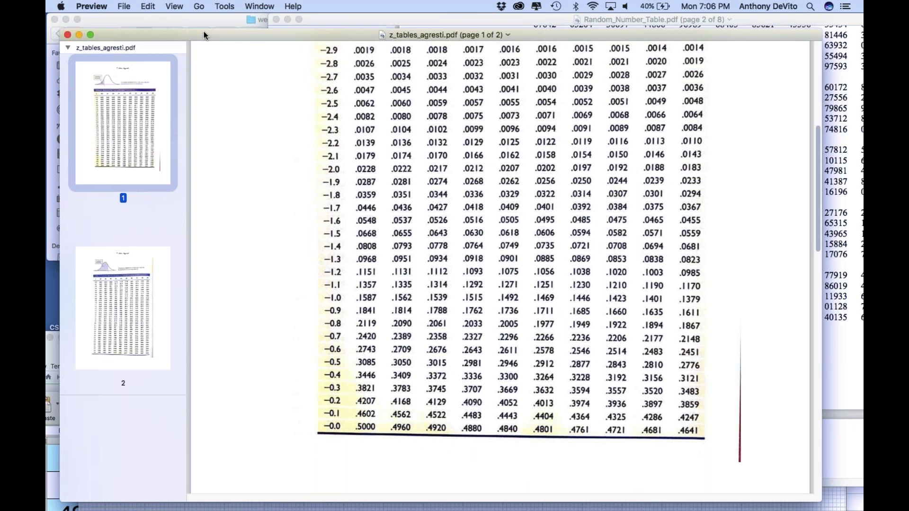
Step: Move the z table aside, switch to the Biostatistics notebook in NoteBook, and turn to blank page 3
{"action": "left_click_drag", "start_coordinate": [203, 33], "coordinate": [201, 130]}
{"action": "left_click_drag", "start_coordinate": [202, 135], "coordinate": [511, 219]}
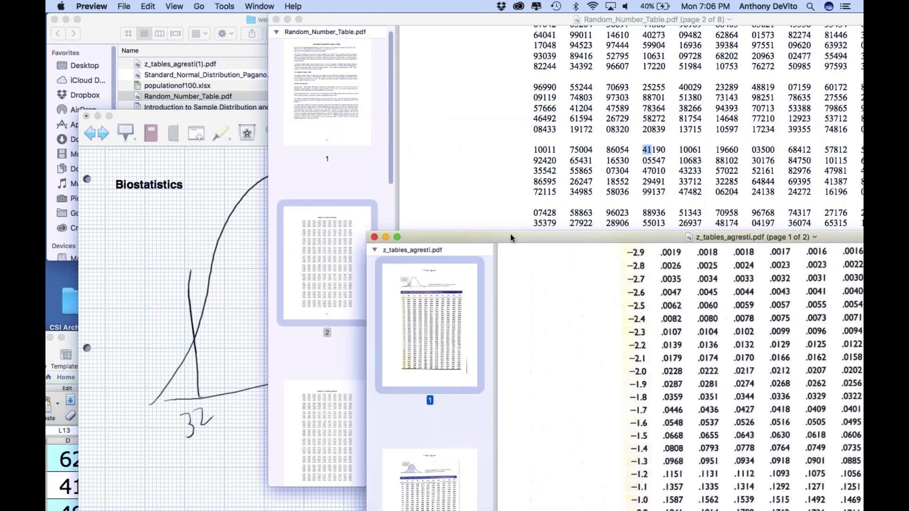
{"action": "left_click", "coordinate": [199, 253]}
{"action": "left_click_drag", "start_coordinate": [733, 127], "coordinate": [561, 58]}
{"action": "left_click", "coordinate": [668, 81]}
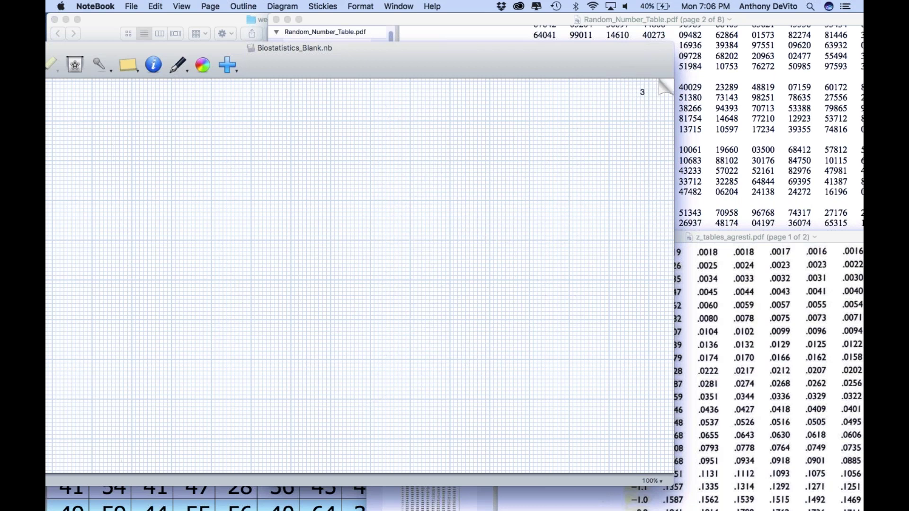
{"action": "double_click", "coordinate": [460, 53]}
{"action": "left_click_drag", "start_coordinate": [637, 21], "coordinate": [612, 19]}
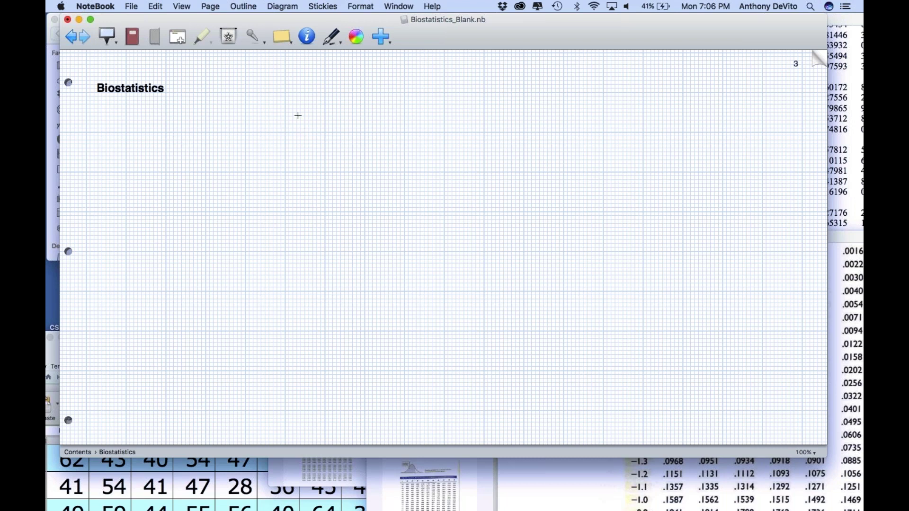
Step: Write a mean of 49 and SE = 3 beside the page heading, overwriting the mean's μ symbol with X̄
{"action": "mouse_move", "coordinate": [303, 110]}
{"action": "left_mouse_down"}
{"action": "mouse_move", "coordinate": [315, 81]}
{"action": "mouse_move", "coordinate": [326, 100]}
{"action": "left_mouse_up"}
{"action": "mouse_move", "coordinate": [335, 87]}
{"action": "left_mouse_down"}
{"action": "mouse_move", "coordinate": [373, 84]}
{"action": "mouse_move", "coordinate": [367, 104]}
{"action": "left_mouse_up"}
{"action": "mouse_move", "coordinate": [389, 75]}
{"action": "left_mouse_down"}
{"action": "mouse_move", "coordinate": [381, 79]}
{"action": "mouse_move", "coordinate": [391, 97]}
{"action": "left_mouse_up"}
{"action": "left_click_drag", "start_coordinate": [466, 79], "coordinate": [453, 96]}
{"action": "left_click_drag", "start_coordinate": [474, 83], "coordinate": [492, 94]}
{"action": "left_click_drag", "start_coordinate": [498, 85], "coordinate": [527, 97]}
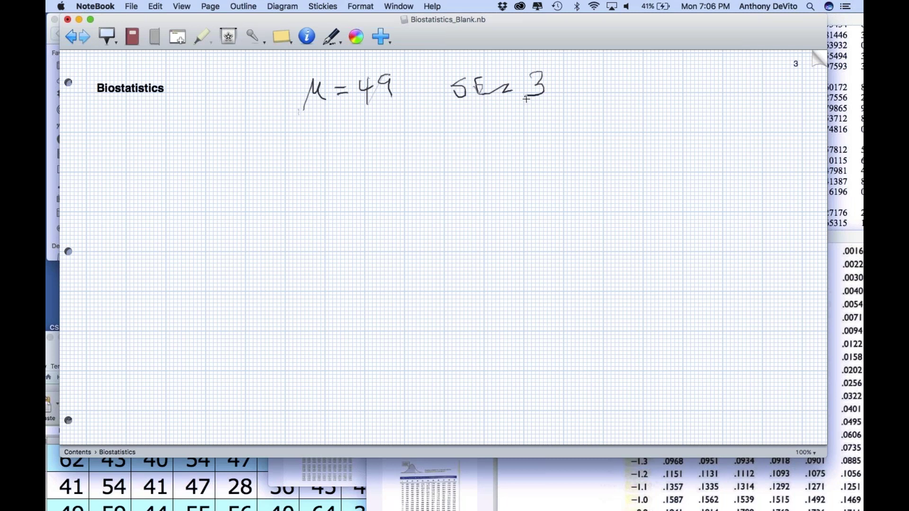
{"action": "left_click_drag", "start_coordinate": [292, 77], "coordinate": [325, 103]}
{"action": "mouse_move", "coordinate": [321, 80]}
{"action": "left_mouse_down"}
{"action": "mouse_move", "coordinate": [309, 102]}
{"action": "mouse_move", "coordinate": [318, 67]}
{"action": "left_mouse_up"}
Step: Write the general confidence interval formula X̄ ± ME below the mean
{"action": "left_click_drag", "start_coordinate": [303, 169], "coordinate": [336, 192]}
{"action": "left_click_drag", "start_coordinate": [336, 165], "coordinate": [312, 211]}
{"action": "mouse_move", "coordinate": [303, 154]}
{"action": "left_mouse_down"}
{"action": "mouse_move", "coordinate": [340, 148]}
{"action": "mouse_move", "coordinate": [376, 181]}
{"action": "mouse_move", "coordinate": [386, 173]}
{"action": "mouse_move", "coordinate": [388, 191]}
{"action": "left_mouse_up"}
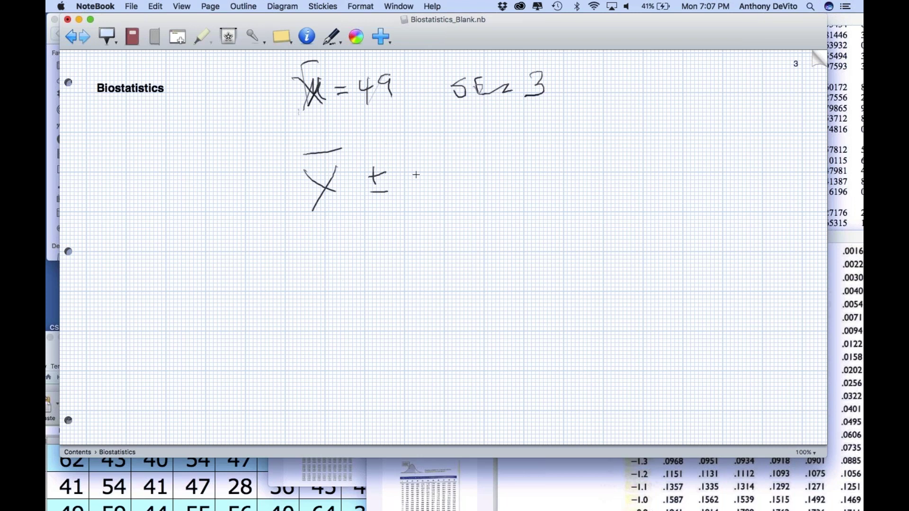
{"action": "left_click_drag", "start_coordinate": [418, 193], "coordinate": [442, 187]}
{"action": "mouse_move", "coordinate": [453, 151]}
{"action": "left_mouse_down"}
{"action": "mouse_move", "coordinate": [457, 185]}
{"action": "mouse_move", "coordinate": [481, 180]}
{"action": "left_mouse_up"}
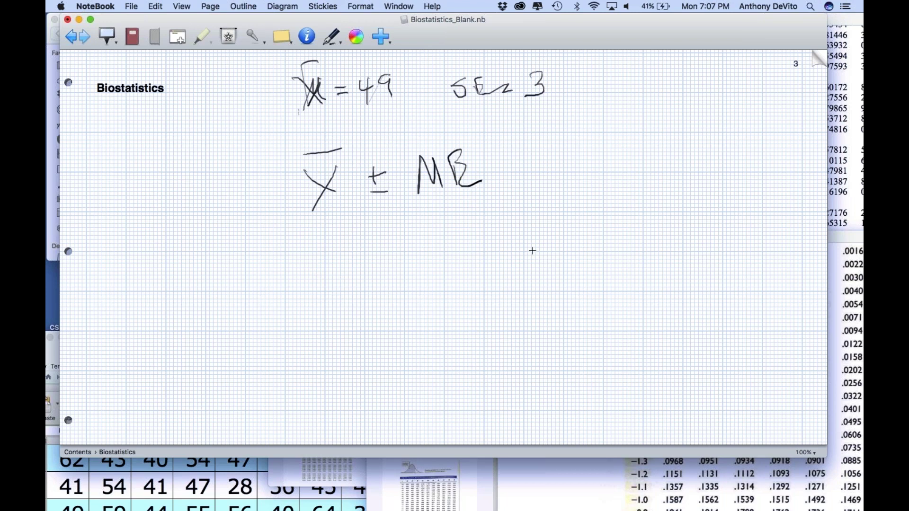
Step: Write the expanded formula X̄ ± Z(SE) on the following line, with 95 as the subscript of Z
{"action": "left_click_drag", "start_coordinate": [310, 242], "coordinate": [348, 270]}
{"action": "left_click_drag", "start_coordinate": [348, 239], "coordinate": [323, 283]}
{"action": "mouse_move", "coordinate": [312, 229]}
{"action": "left_mouse_down"}
{"action": "mouse_move", "coordinate": [346, 221]}
{"action": "mouse_move", "coordinate": [398, 231]}
{"action": "mouse_move", "coordinate": [400, 254]}
{"action": "left_mouse_up"}
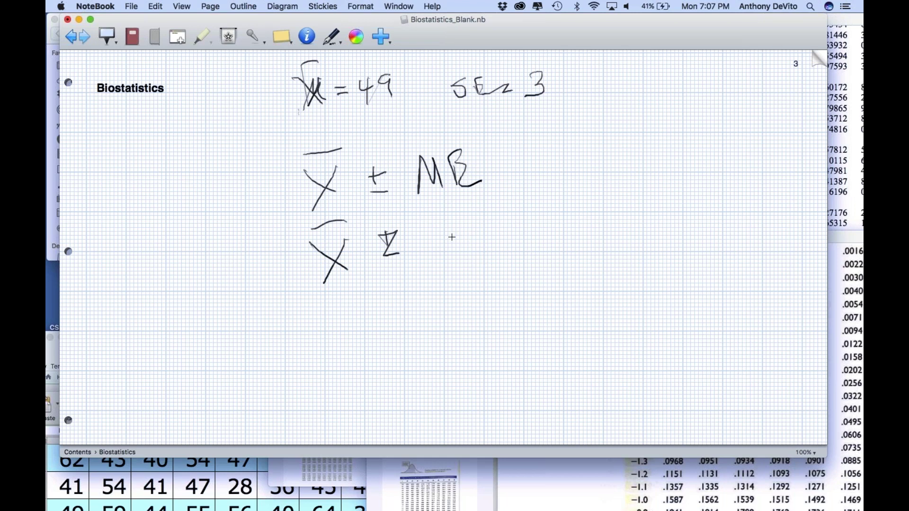
{"action": "mouse_move", "coordinate": [419, 225]}
{"action": "left_mouse_down"}
{"action": "mouse_move", "coordinate": [430, 224]}
{"action": "mouse_move", "coordinate": [428, 261]}
{"action": "mouse_move", "coordinate": [452, 260]}
{"action": "mouse_move", "coordinate": [453, 241]}
{"action": "left_mouse_up"}
{"action": "left_click_drag", "start_coordinate": [449, 256], "coordinate": [449, 267]}
{"action": "mouse_move", "coordinate": [453, 261]}
{"action": "left_mouse_down"}
{"action": "mouse_move", "coordinate": [458, 271]}
{"action": "mouse_move", "coordinate": [462, 258]}
{"action": "left_mouse_up"}
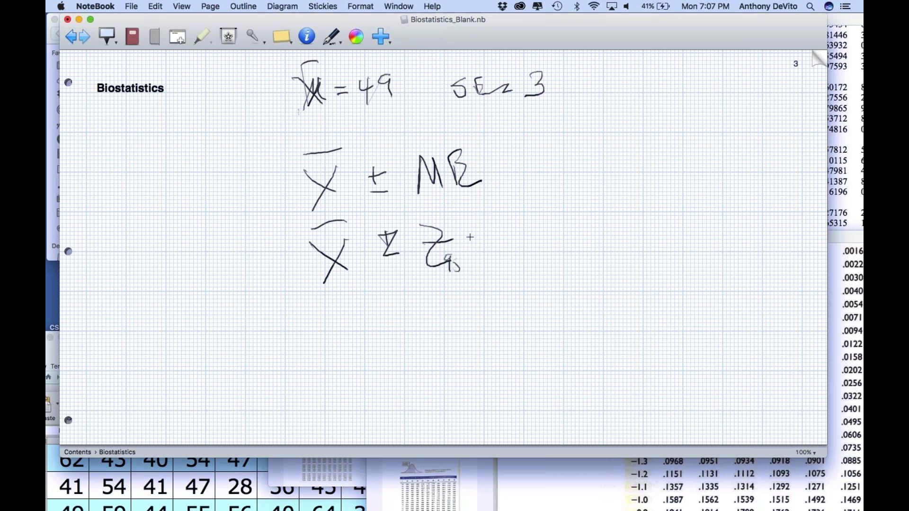
{"action": "left_click_drag", "start_coordinate": [483, 216], "coordinate": [495, 260]}
{"action": "mouse_move", "coordinate": [507, 224]}
{"action": "left_mouse_down"}
{"action": "mouse_move", "coordinate": [497, 252]}
{"action": "mouse_move", "coordinate": [524, 216]}
{"action": "mouse_move", "coordinate": [539, 247]}
{"action": "left_mouse_up"}
{"action": "left_click_drag", "start_coordinate": [519, 209], "coordinate": [534, 246]}
{"action": "left_click_drag", "start_coordinate": [529, 213], "coordinate": [545, 253]}
Step: Write the standard error calculation σ/√n as 9/3 = 3 in the blank area beside the given values
{"action": "mouse_move", "coordinate": [629, 109]}
{"action": "left_mouse_down"}
{"action": "mouse_move", "coordinate": [620, 137]}
{"action": "mouse_move", "coordinate": [652, 124]}
{"action": "left_mouse_up"}
{"action": "left_click_drag", "start_coordinate": [652, 125], "coordinate": [674, 87]}
{"action": "mouse_move", "coordinate": [674, 89]}
{"action": "left_mouse_down"}
{"action": "mouse_move", "coordinate": [674, 105]}
{"action": "mouse_move", "coordinate": [687, 86]}
{"action": "left_mouse_up"}
{"action": "mouse_move", "coordinate": [661, 123]}
{"action": "left_mouse_down"}
{"action": "mouse_move", "coordinate": [691, 114]}
{"action": "mouse_move", "coordinate": [672, 122]}
{"action": "left_mouse_up"}
{"action": "mouse_move", "coordinate": [672, 123]}
{"action": "left_mouse_down"}
{"action": "mouse_move", "coordinate": [691, 115]}
{"action": "mouse_move", "coordinate": [691, 145]}
{"action": "left_mouse_up"}
{"action": "left_click_drag", "start_coordinate": [715, 85], "coordinate": [728, 113]}
{"action": "mouse_move", "coordinate": [678, 140]}
{"action": "left_mouse_down"}
{"action": "mouse_move", "coordinate": [731, 132]}
{"action": "mouse_move", "coordinate": [732, 144]}
{"action": "mouse_move", "coordinate": [727, 131]}
{"action": "left_mouse_up"}
{"action": "left_click_drag", "start_coordinate": [734, 112], "coordinate": [744, 106]}
{"action": "mouse_move", "coordinate": [744, 97]}
{"action": "left_mouse_down"}
{"action": "mouse_move", "coordinate": [755, 101]}
{"action": "mouse_move", "coordinate": [748, 121]}
{"action": "left_mouse_up"}
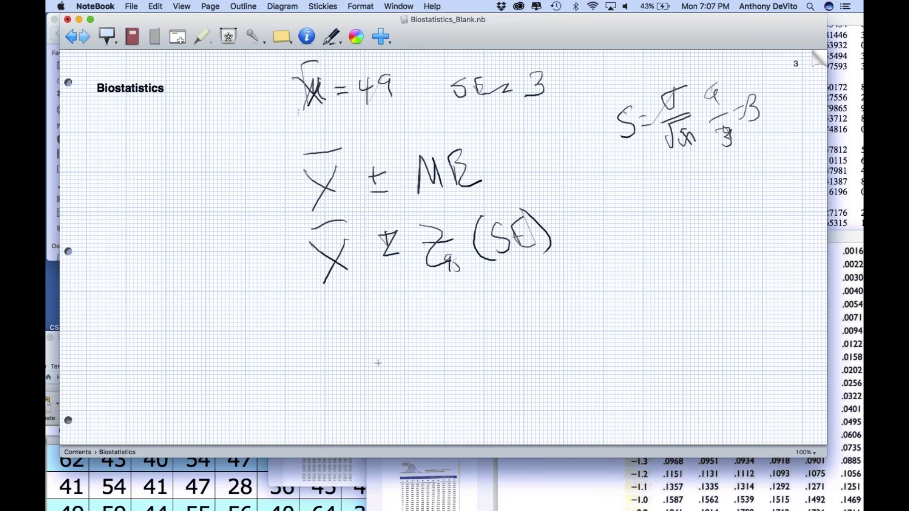
Step: Substitute the values below the expanded formula by writing 49 ± 1.96(3)
{"action": "left_click", "coordinate": [325, 305]}
{"action": "mouse_move", "coordinate": [342, 303]}
{"action": "left_mouse_down"}
{"action": "mouse_move", "coordinate": [336, 321]}
{"action": "mouse_move", "coordinate": [364, 320]}
{"action": "mouse_move", "coordinate": [356, 336]}
{"action": "left_mouse_up"}
{"action": "mouse_move", "coordinate": [384, 298]}
{"action": "left_mouse_down"}
{"action": "mouse_move", "coordinate": [376, 301]}
{"action": "mouse_move", "coordinate": [389, 324]}
{"action": "left_mouse_up"}
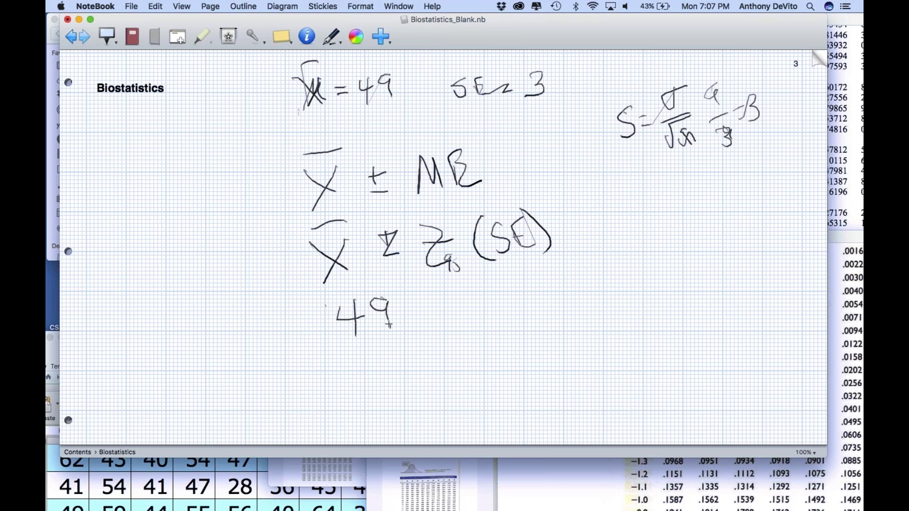
{"action": "mouse_move", "coordinate": [413, 295]}
{"action": "left_mouse_down"}
{"action": "mouse_move", "coordinate": [415, 312]}
{"action": "mouse_move", "coordinate": [423, 303]}
{"action": "mouse_move", "coordinate": [428, 323]}
{"action": "mouse_move", "coordinate": [448, 331]}
{"action": "left_mouse_up"}
{"action": "left_click", "coordinate": [463, 324]}
{"action": "mouse_move", "coordinate": [475, 294]}
{"action": "left_mouse_down"}
{"action": "mouse_move", "coordinate": [466, 308]}
{"action": "mouse_move", "coordinate": [474, 326]}
{"action": "left_mouse_up"}
{"action": "mouse_move", "coordinate": [492, 290]}
{"action": "left_mouse_down"}
{"action": "mouse_move", "coordinate": [488, 308]}
{"action": "mouse_move", "coordinate": [500, 315]}
{"action": "left_mouse_up"}
{"action": "mouse_move", "coordinate": [522, 281]}
{"action": "left_mouse_down"}
{"action": "mouse_move", "coordinate": [525, 326]}
{"action": "mouse_move", "coordinate": [542, 306]}
{"action": "mouse_move", "coordinate": [530, 316]}
{"action": "left_mouse_up"}
{"action": "mouse_move", "coordinate": [535, 282]}
{"action": "left_mouse_down"}
{"action": "mouse_move", "coordinate": [546, 284]}
{"action": "mouse_move", "coordinate": [554, 327]}
{"action": "left_mouse_up"}
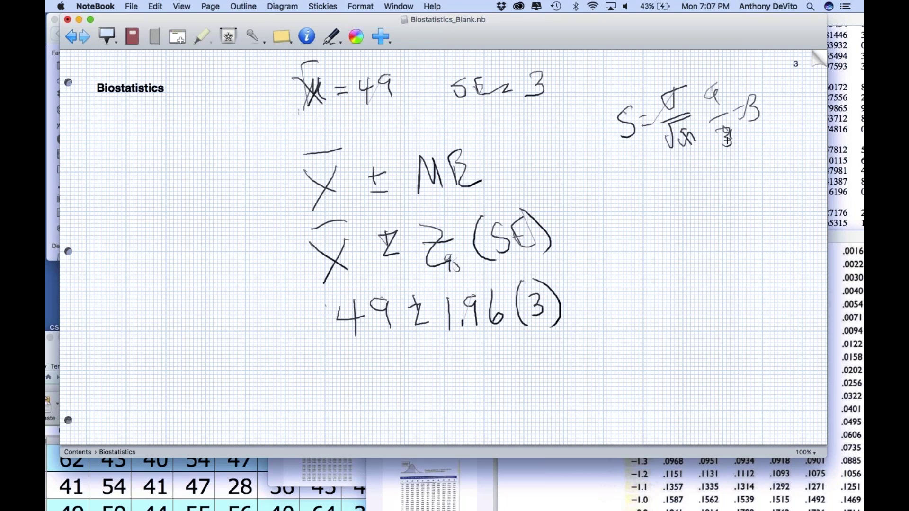